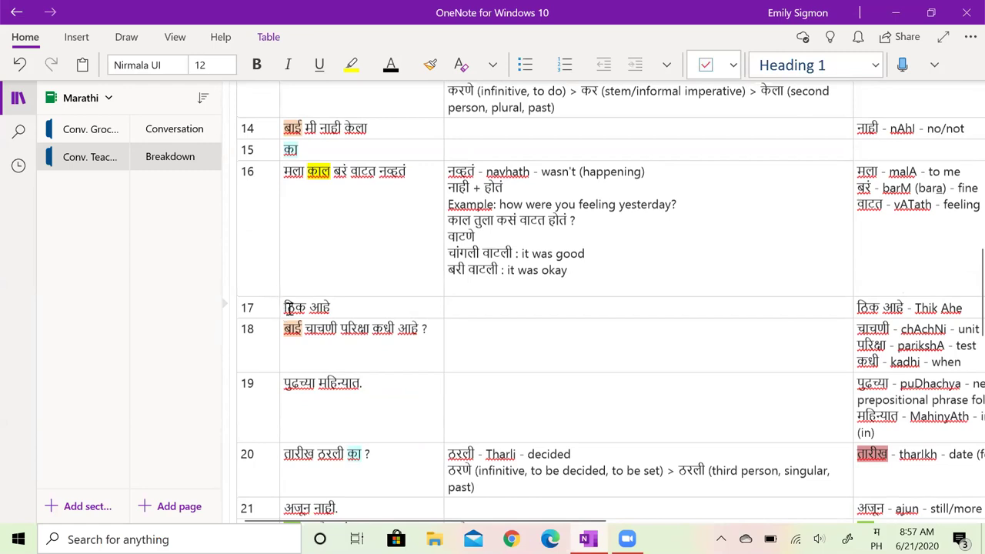
drag(282, 308, 348, 311)
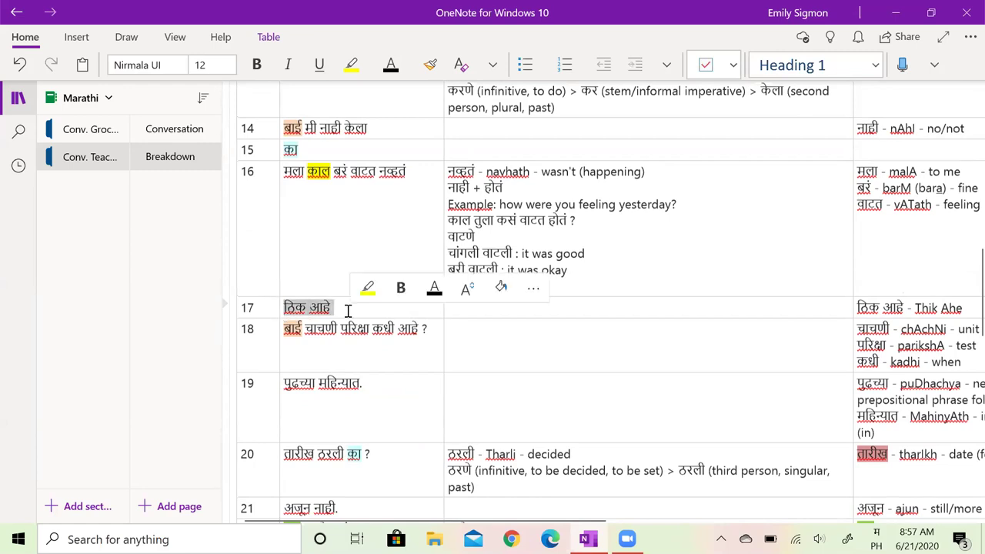
click(393, 310)
scroll(393, 310, right, 1)
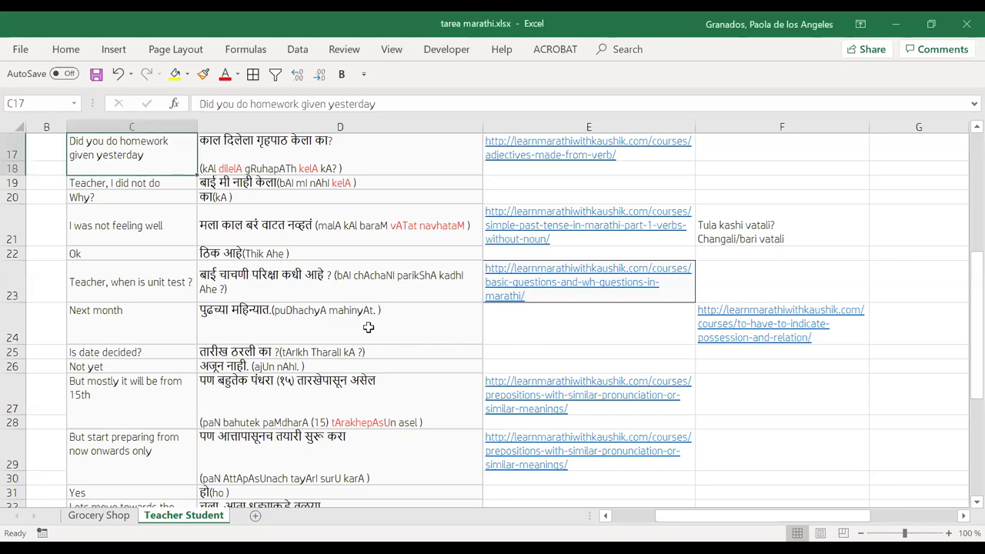
click(153, 271)
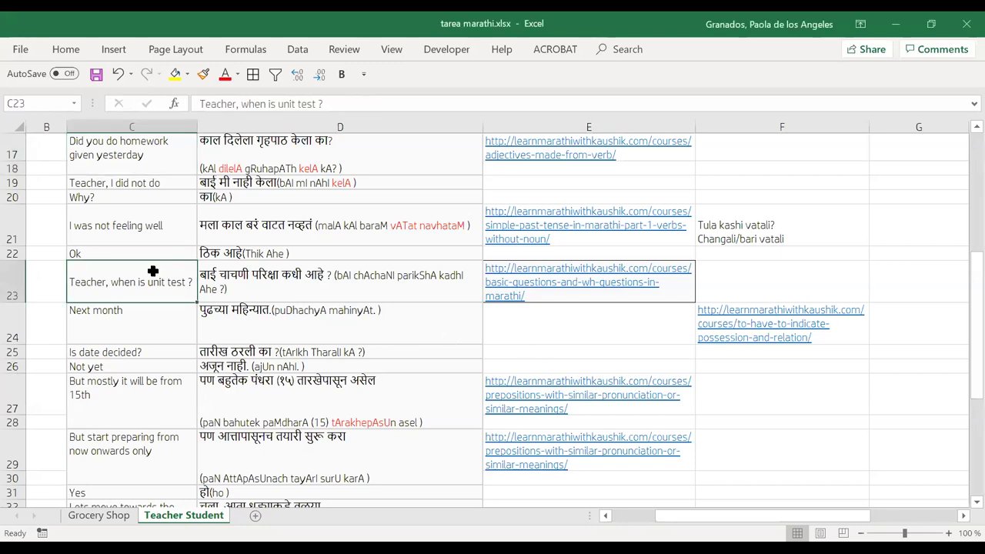
click(145, 229)
click(145, 255)
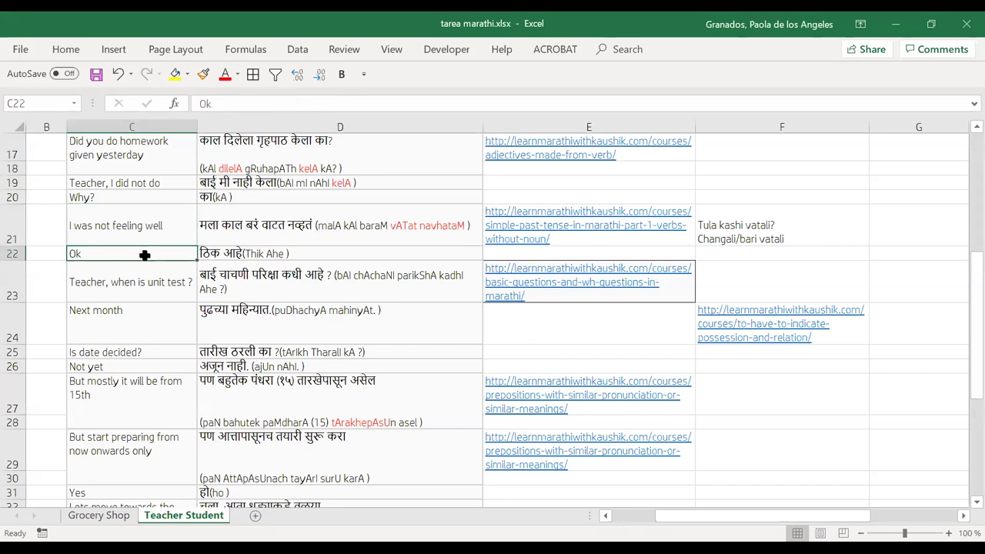
click(11, 253)
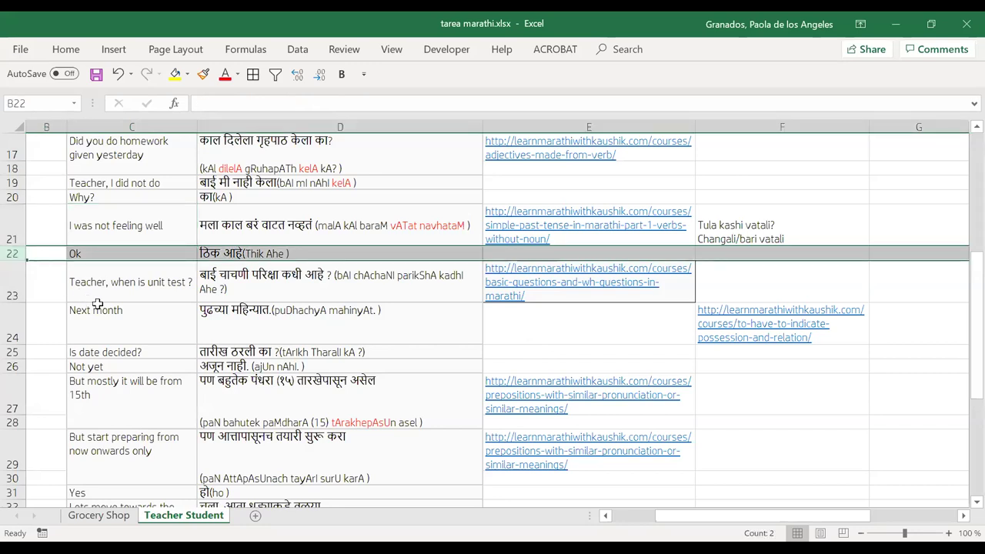
click(120, 296)
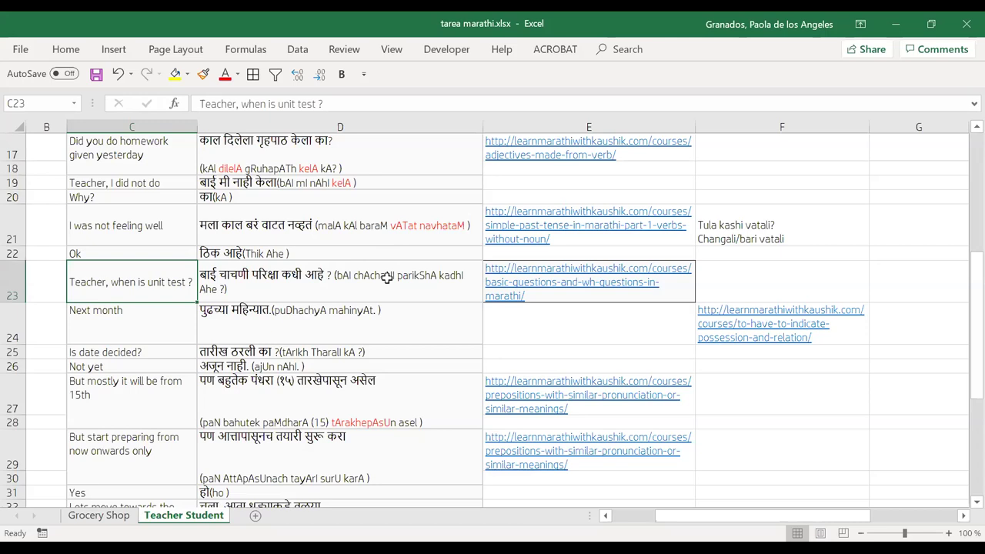
Step: Append "quarterly exams" to the Marathi translation of "Teacher, when is unit test ?" in cell D23
double_click(270, 286)
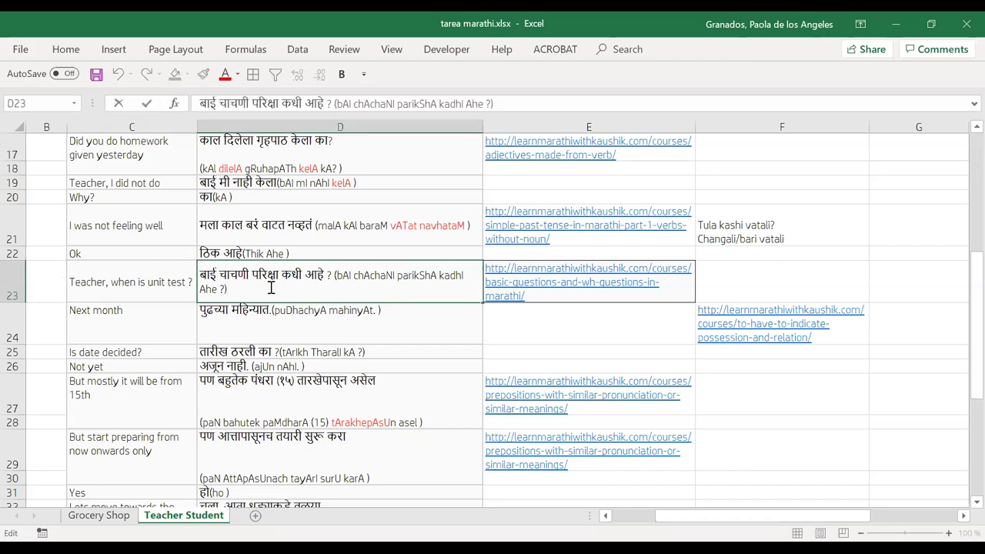
text(cuater)
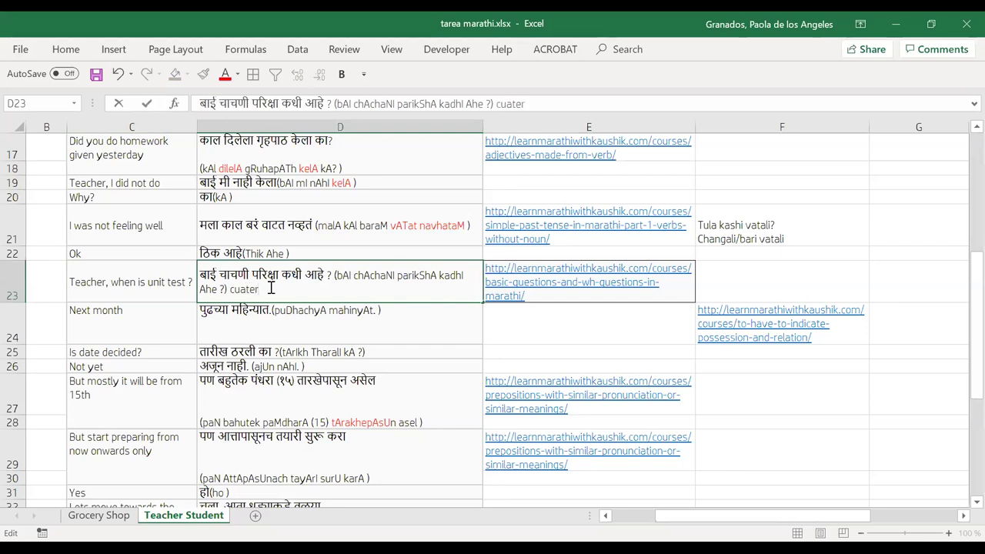
text(ly exams)
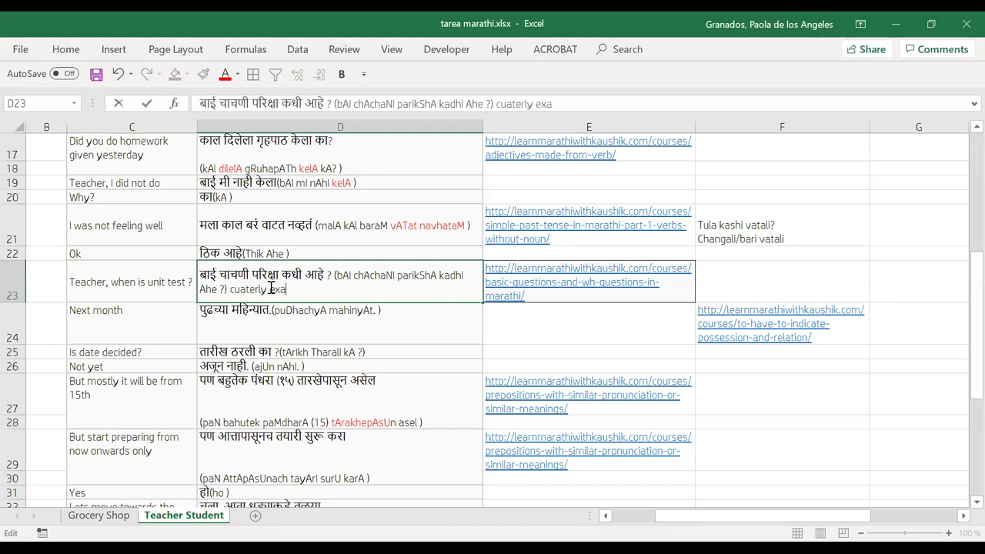
click(233, 289)
key(BackSpace)
text(qua)
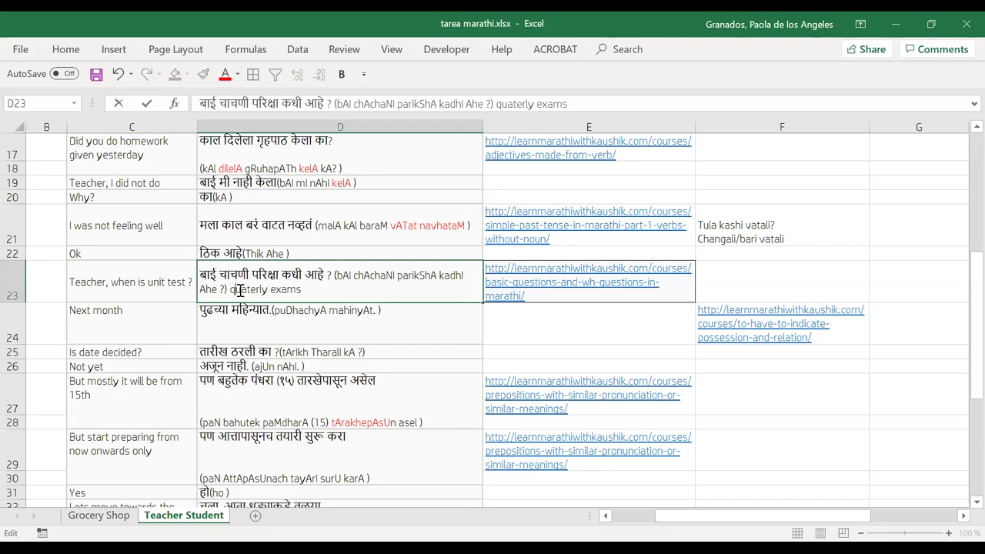
text(r)
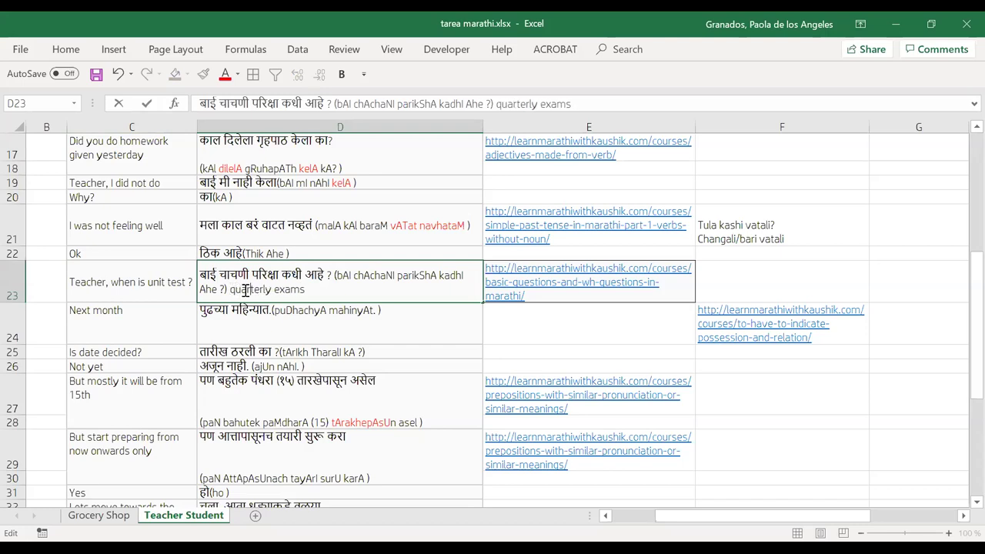
click(418, 330)
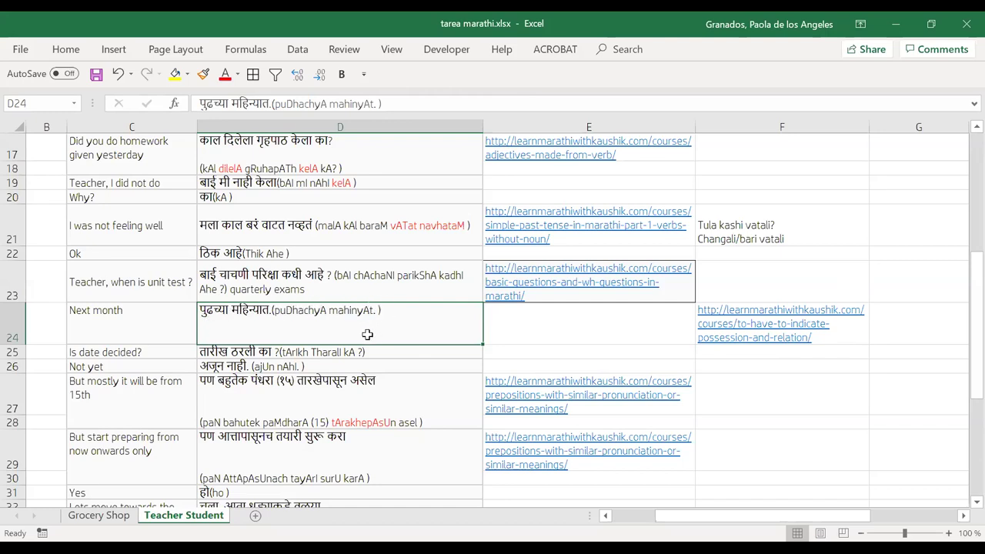
Step: Colour the endings "chyA" and "yAt" red in the transliteration of the "Next month" phrase in cell D24
double_click(327, 309)
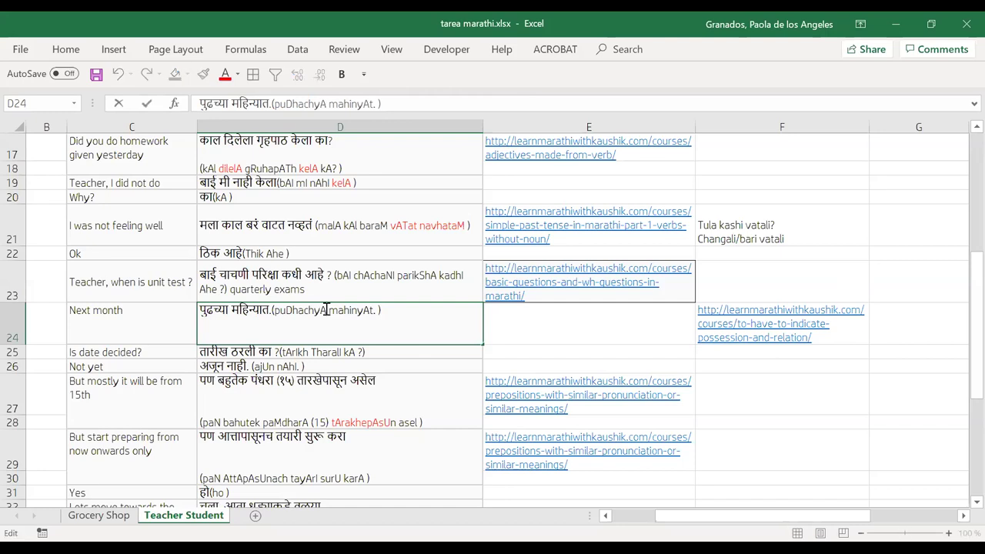
drag(326, 309, 305, 310)
right_click(320, 309)
click(361, 286)
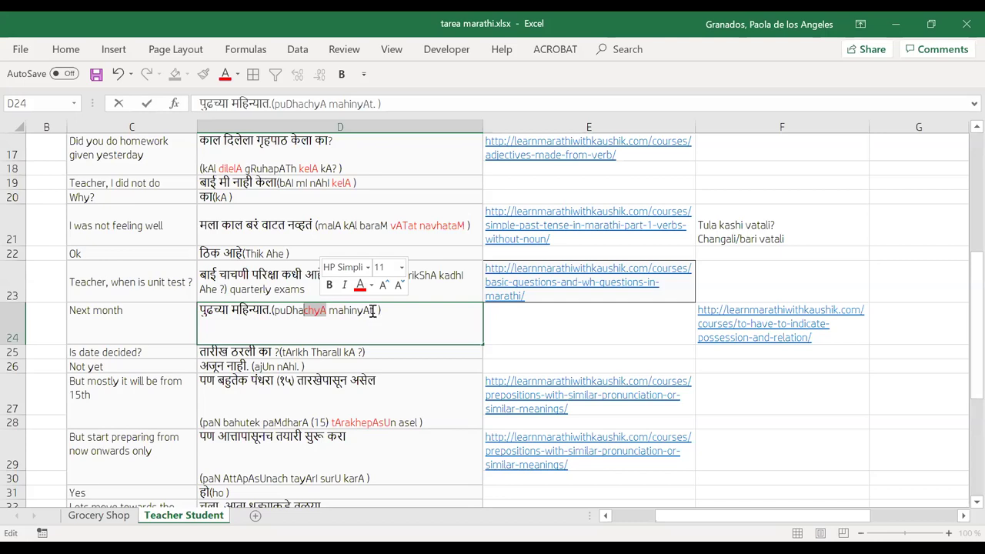
click(373, 309)
drag(374, 310, 355, 310)
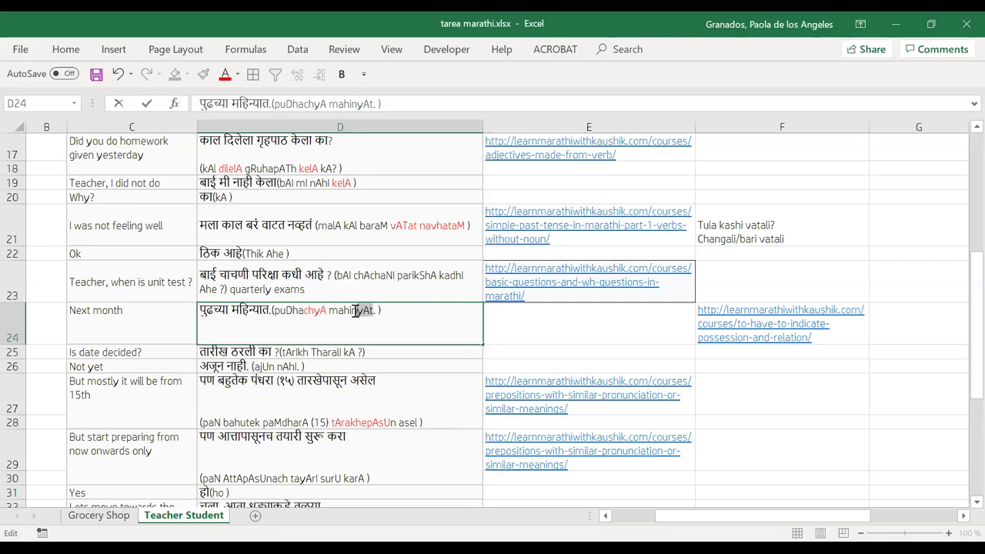
click(400, 288)
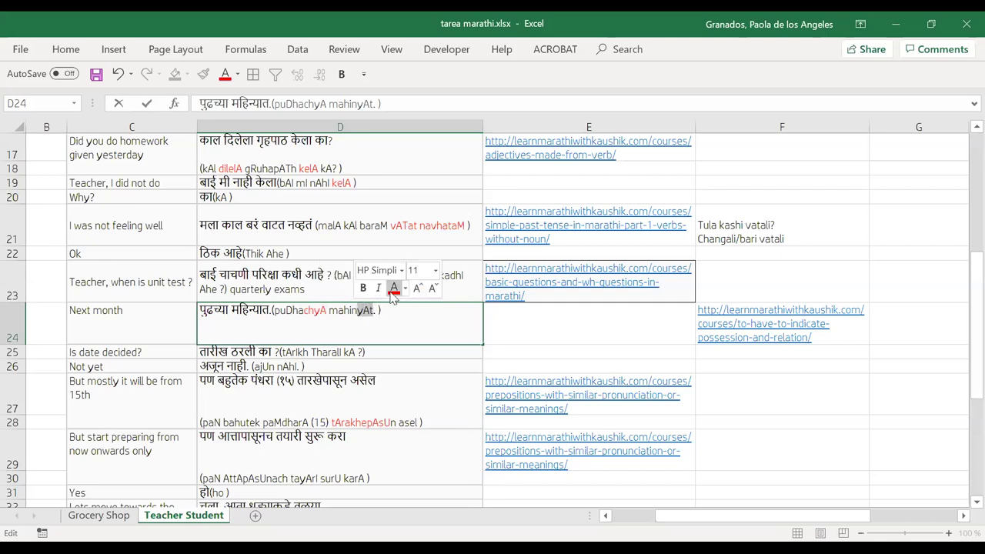
Step: Enter a two-line note in cell E24 reading "In next month" and "Prepositional phrase"
click(501, 318)
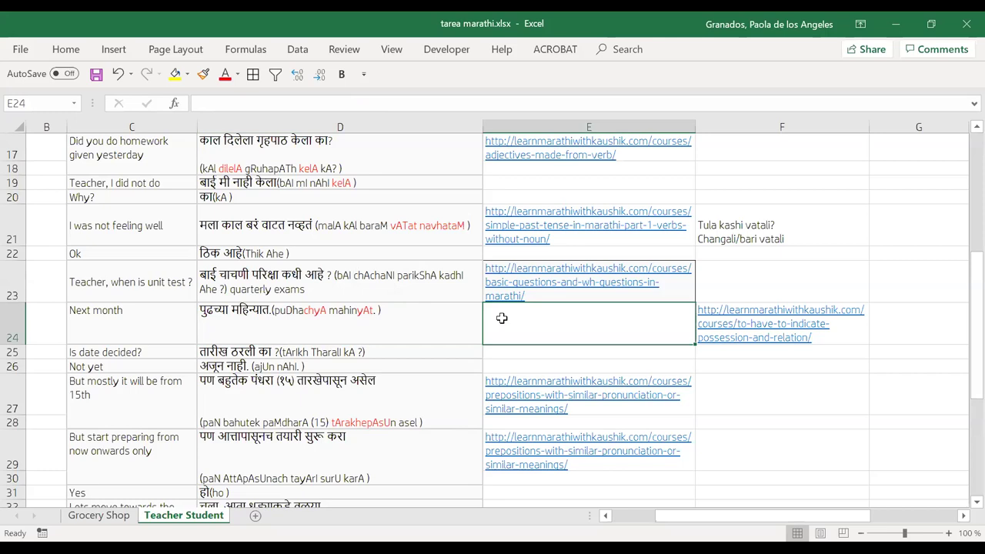
text(In)
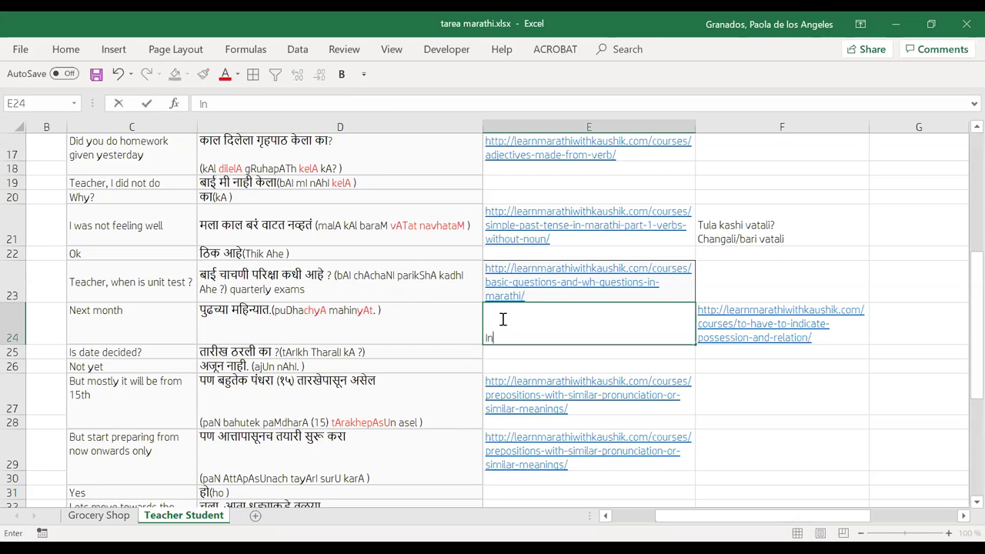
text( nex t month)
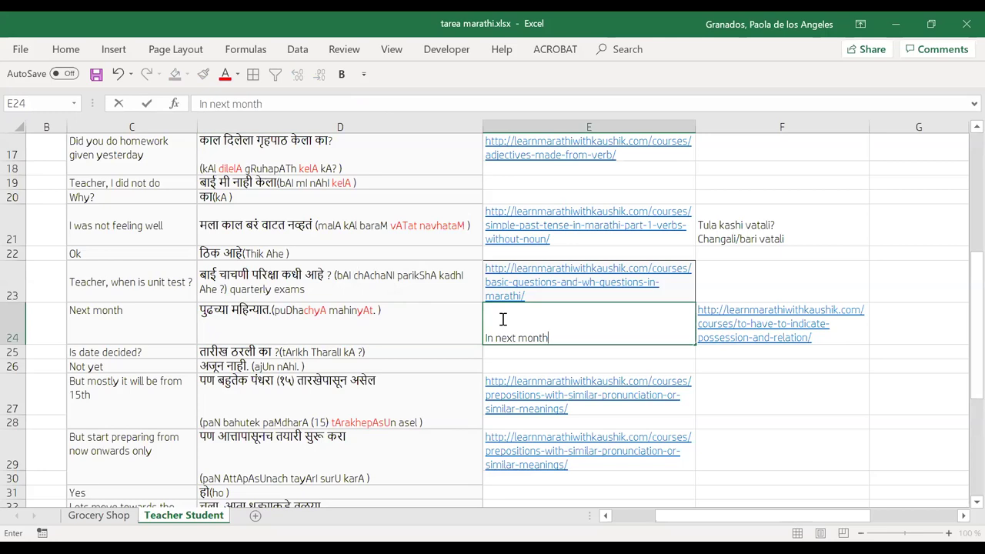
key(alt+Return)
text(Prepos)
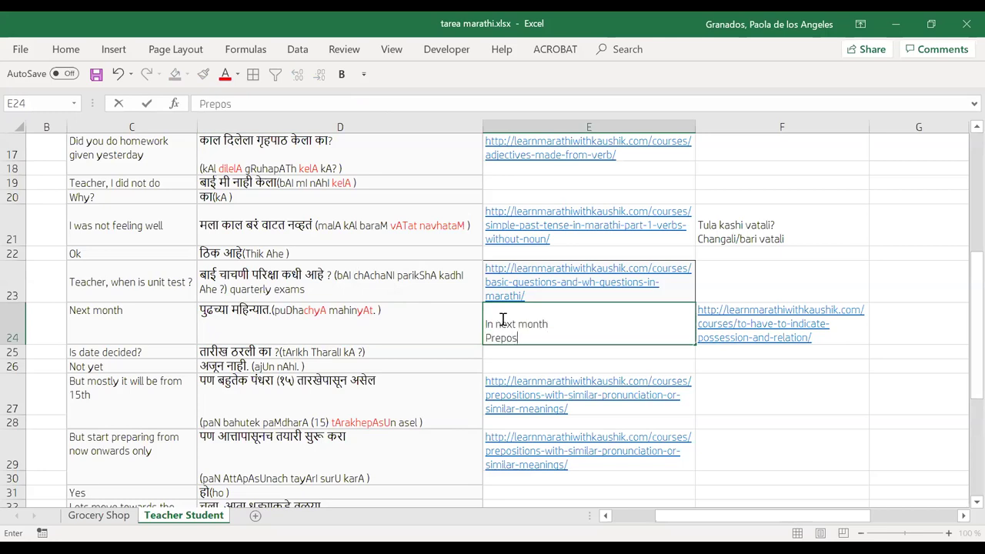
text(itional p)
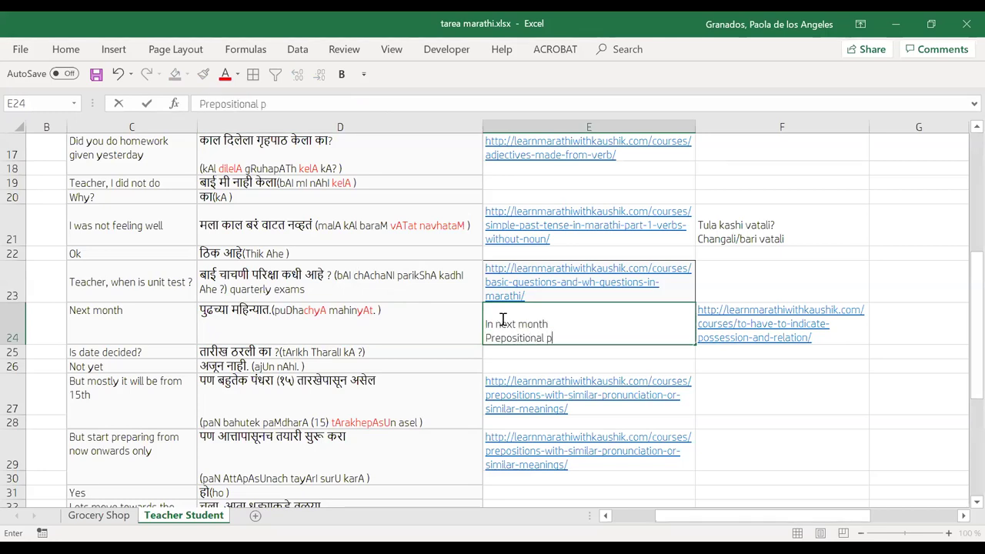
text(hrase)
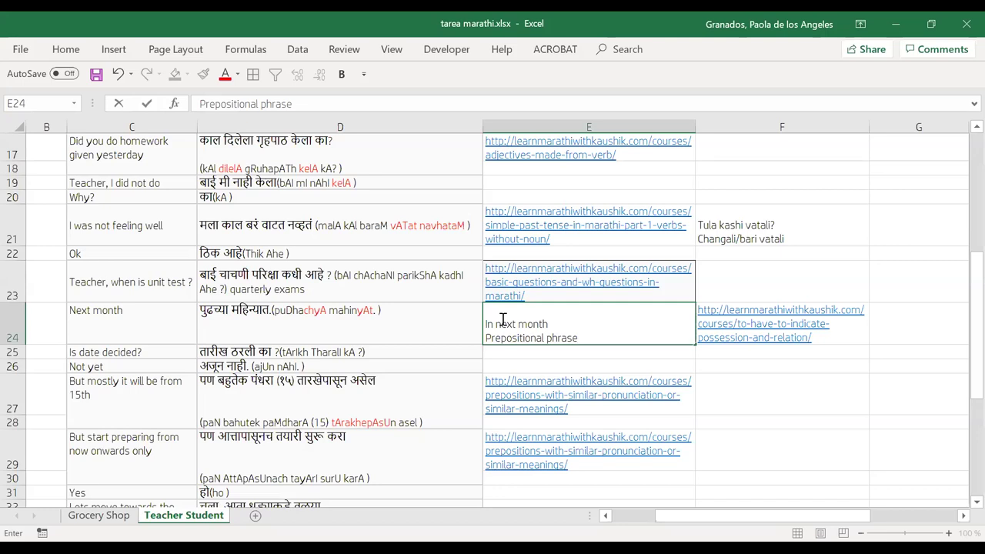
Step: Add the lines "Pudhe next" and "Samaneyrup" above "In next month" in the note in cell E24
click(491, 316)
key(Home)
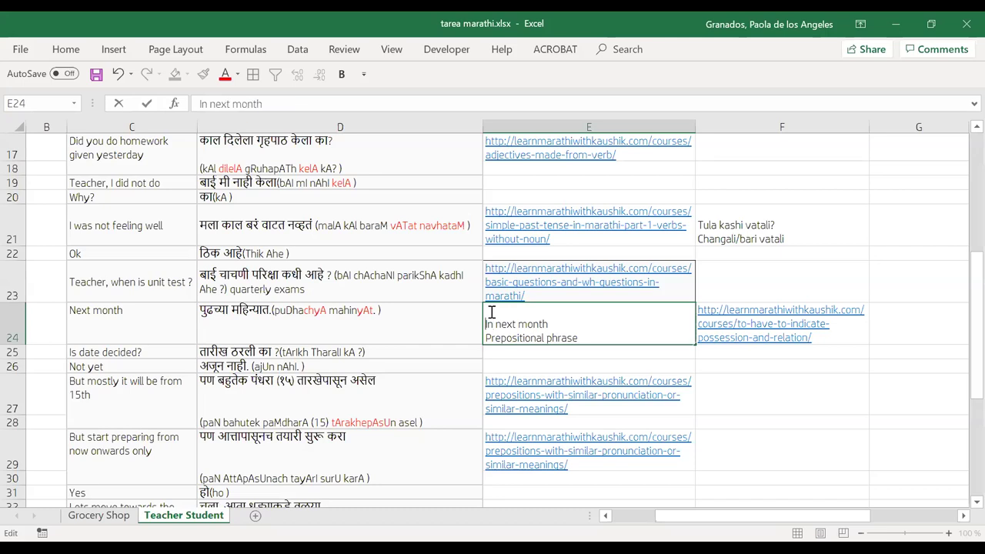
key(alt+Return)
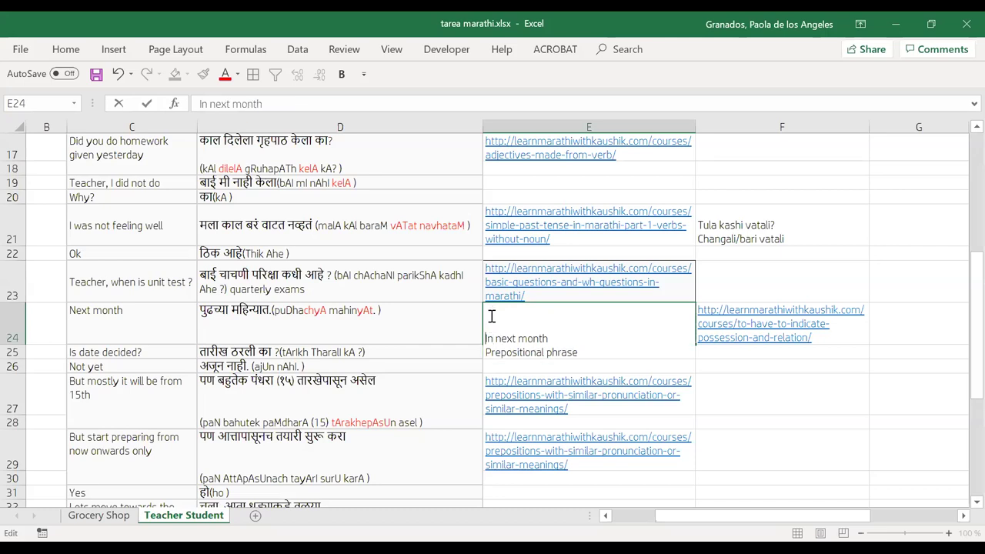
text(Pudhe next)
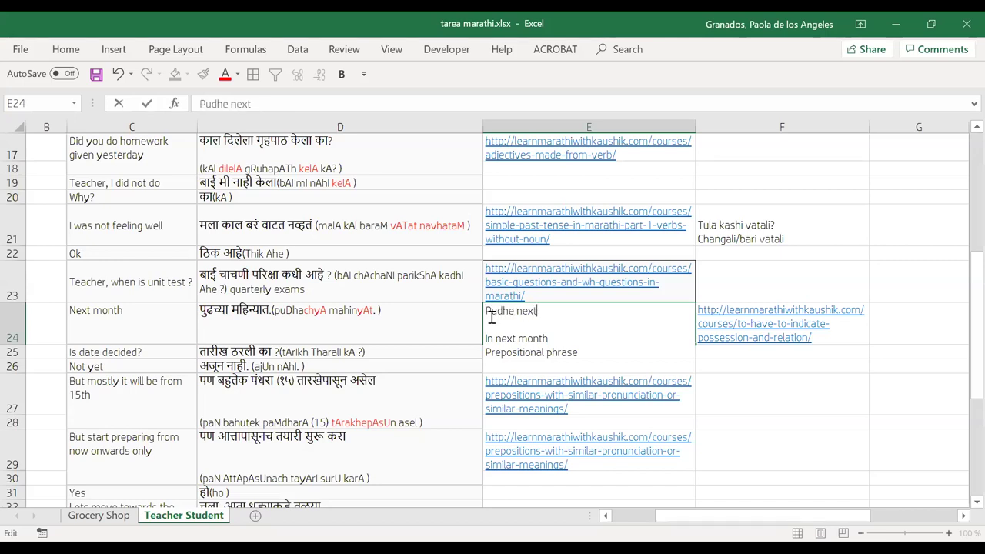
key(Down)
text(Samaneyrup)
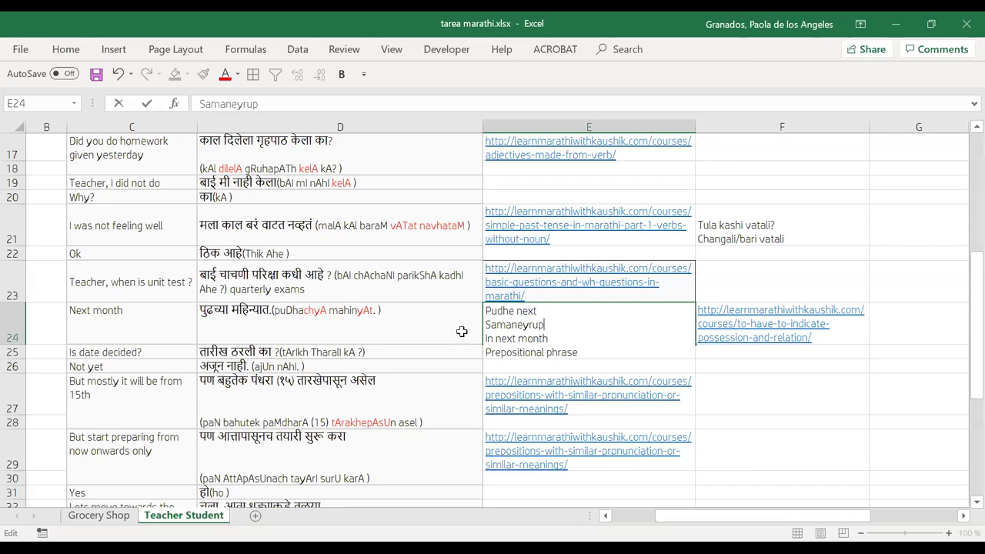
click(461, 332)
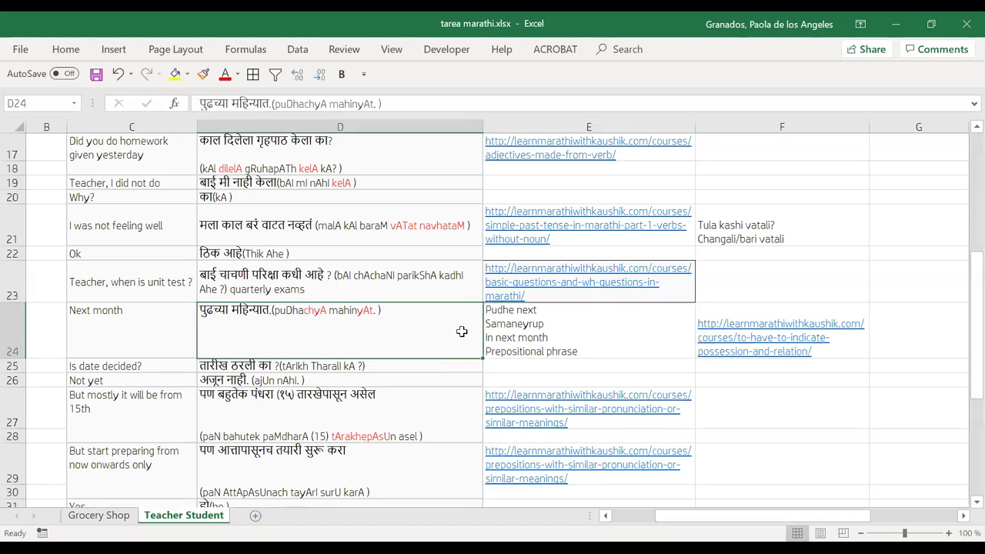
click(527, 372)
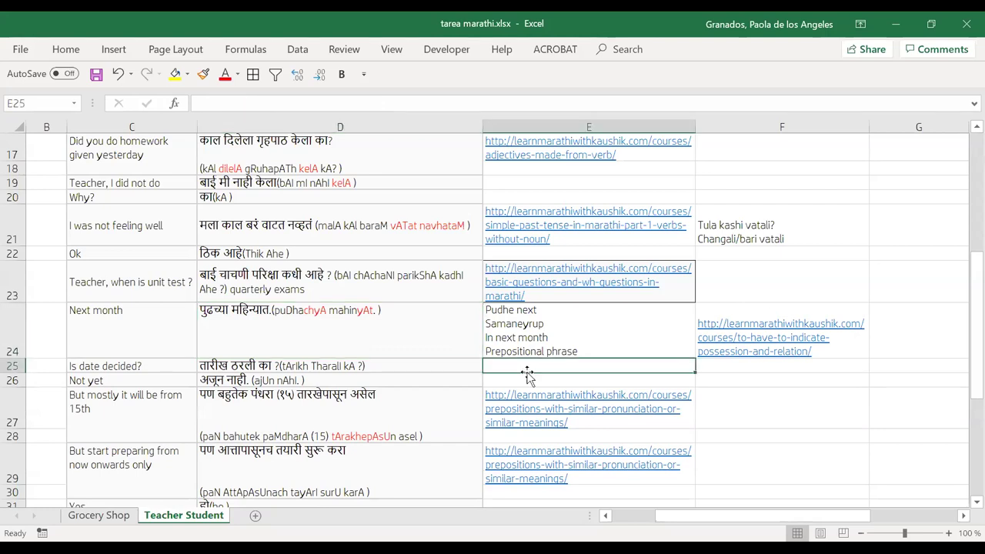
Step: Extend the first line of the note in E24 with ", pudhachA, puDhachyA form with preposition"
double_click(552, 310)
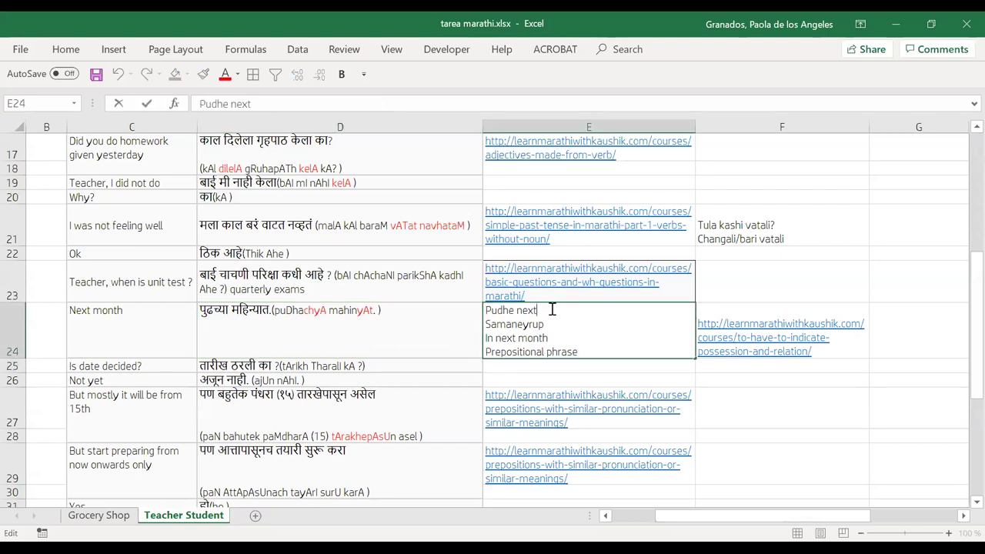
text(, pudha)
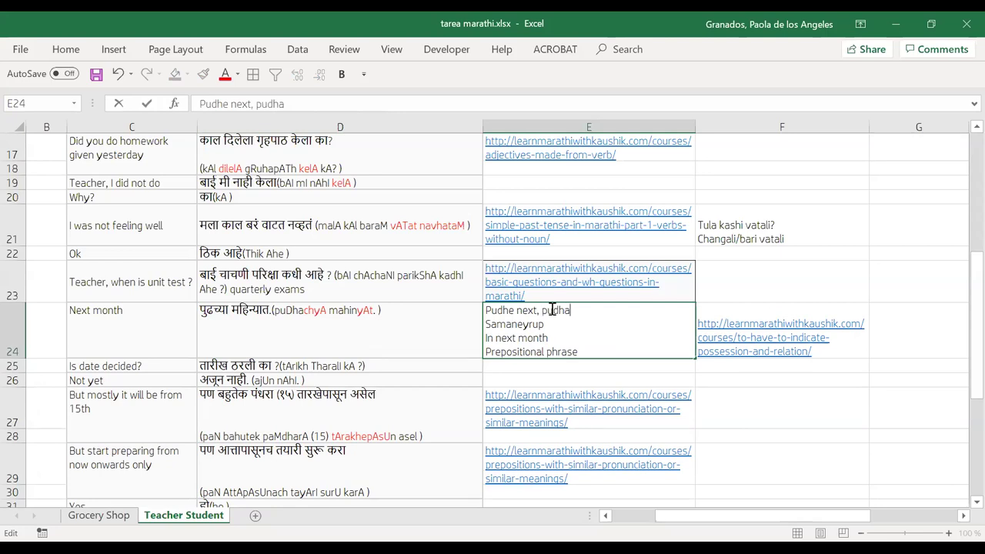
text(za)
text(,)
key(BackSpace)
key(BackSpace)
key(BackSpace)
key(BackSpace)
text(chA, pudh)
key(BackSpace)
key(BackSpace)
text(DhachyA)
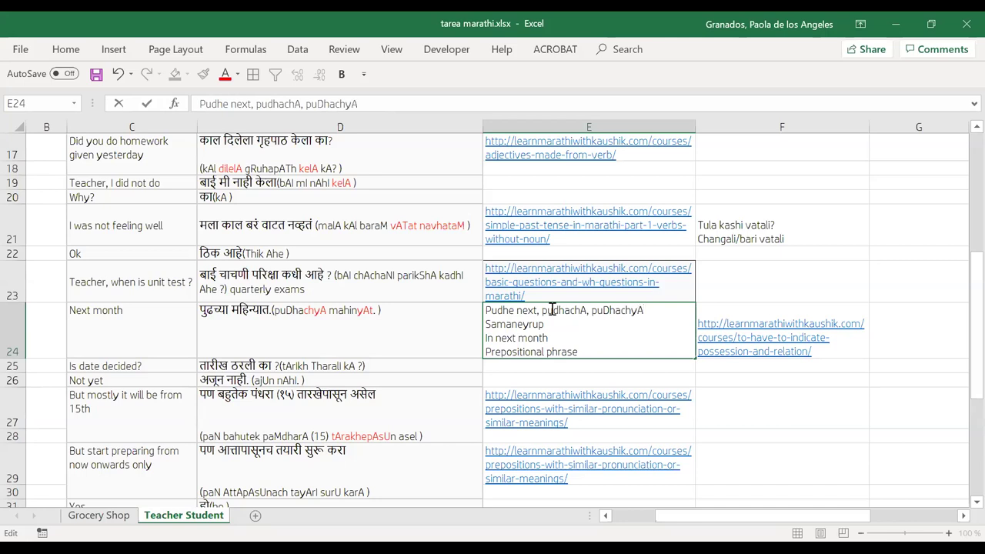
text( form with preposition)
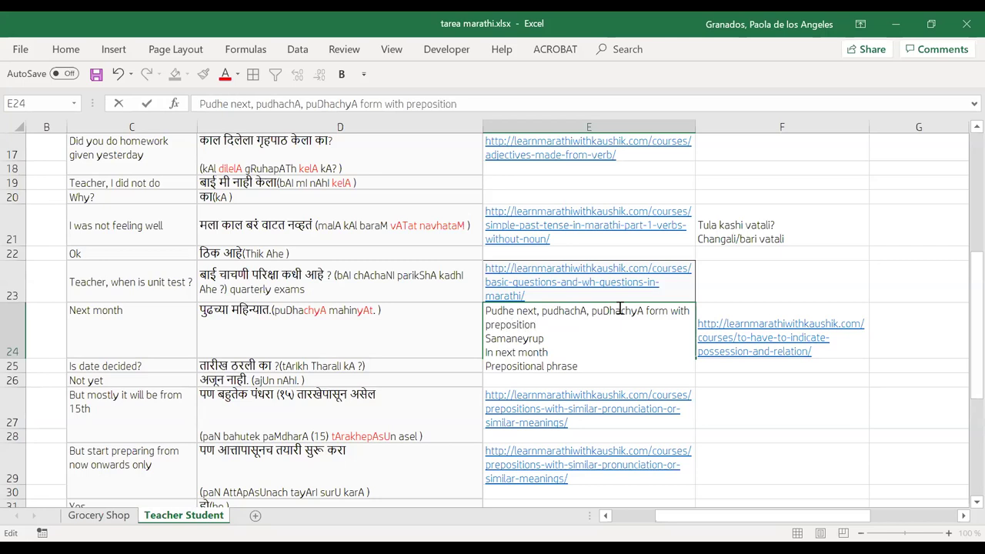
click(933, 335)
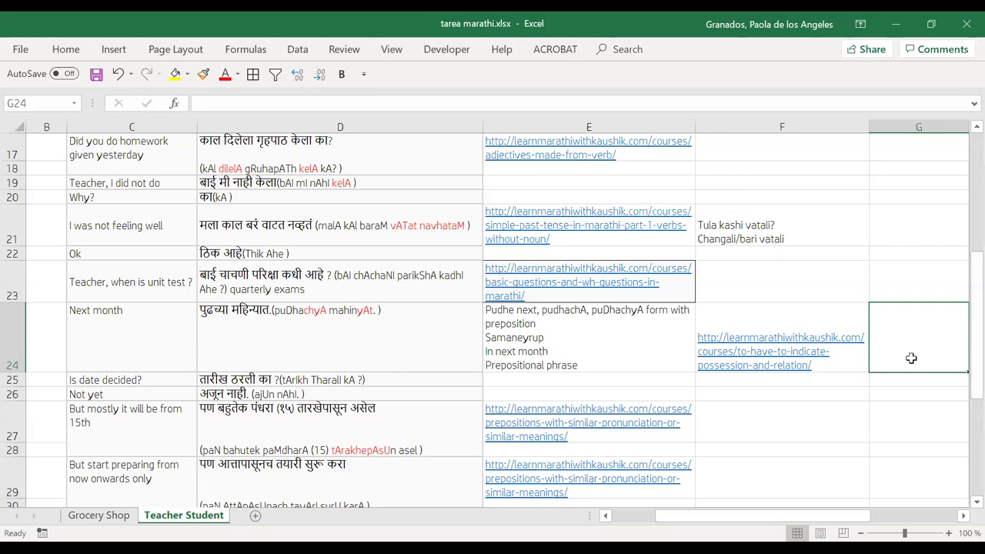
scroll(877, 320, up, 2)
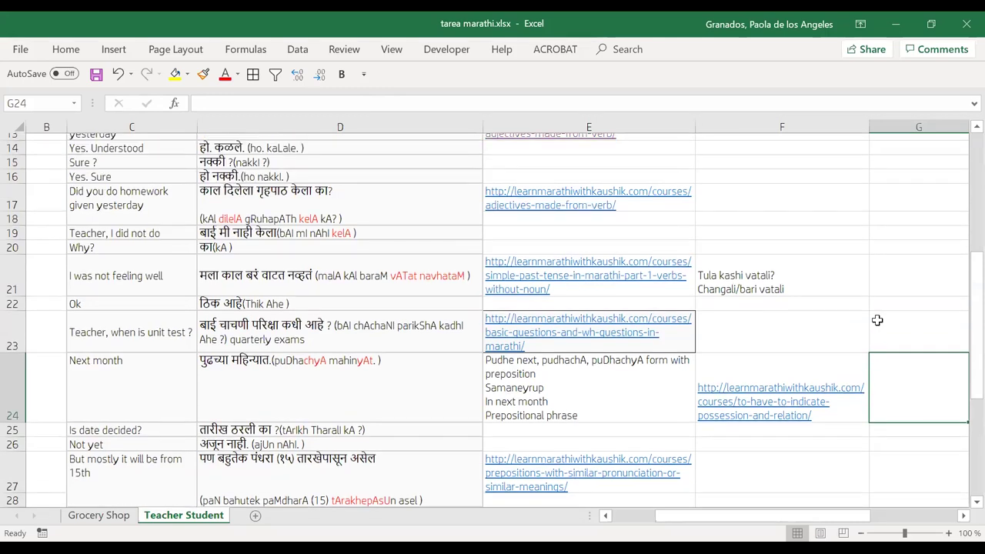
scroll(877, 320, down, 3)
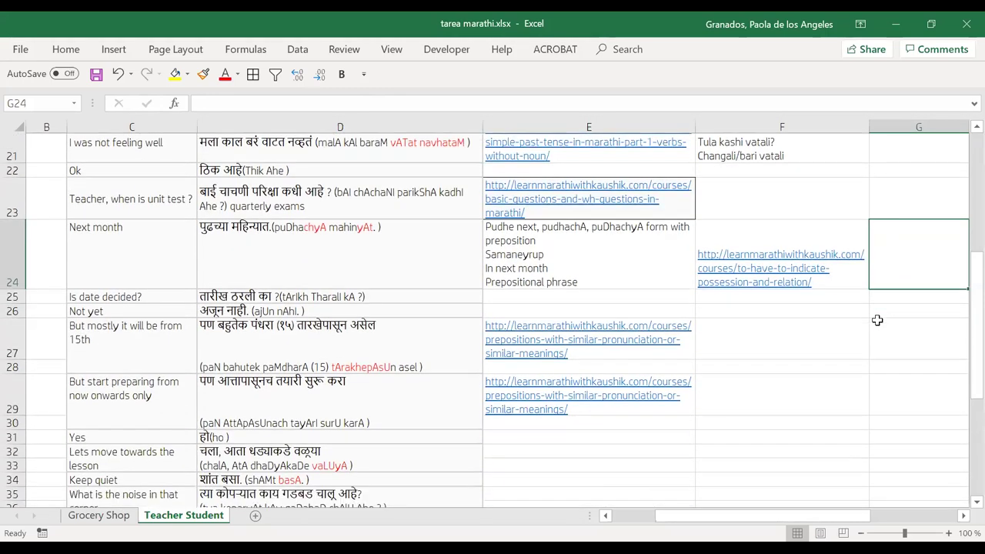
Step: Enter the note "adjective made from preposition" in cell G24, beside the "Next month" phrase
scroll(877, 320, down, 1)
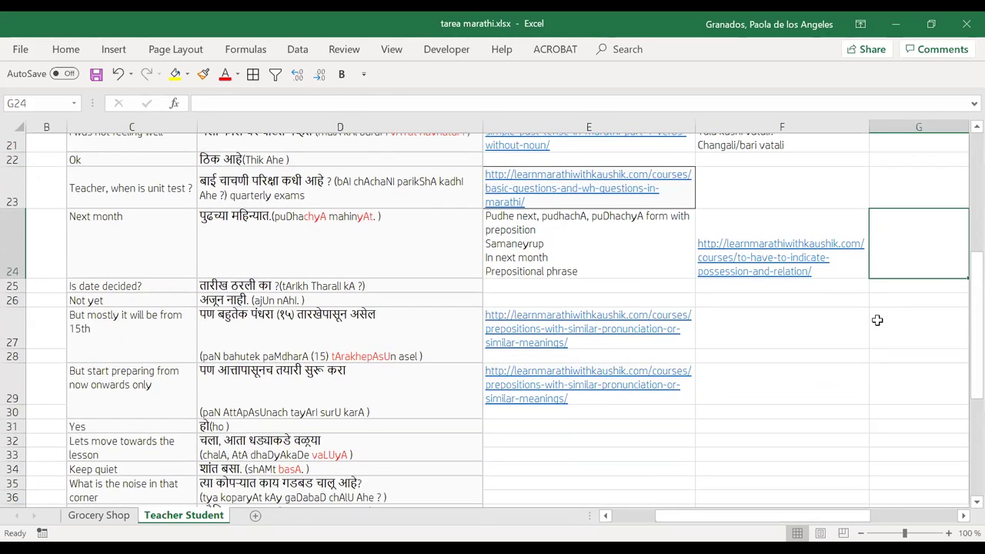
scroll(877, 320, up, 3)
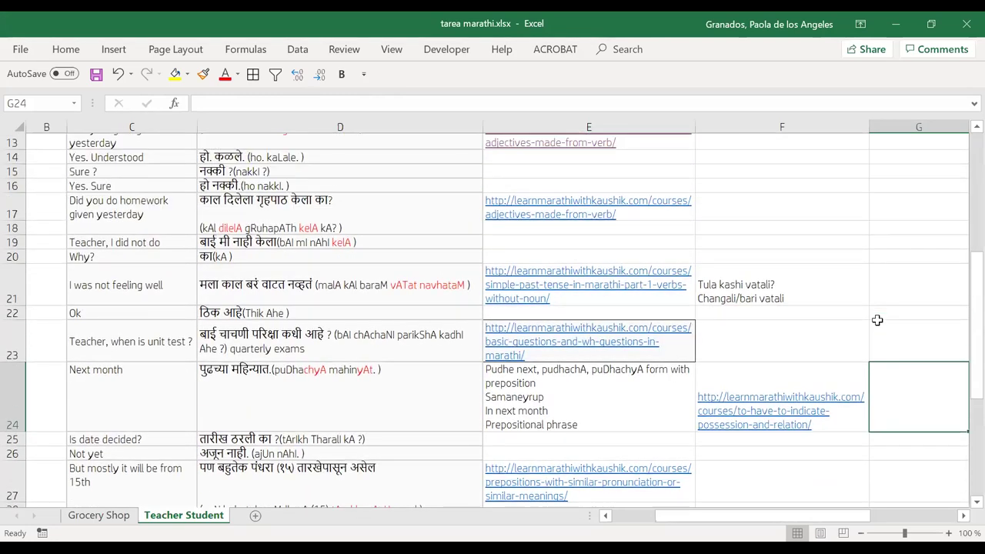
scroll(877, 320, up, 3)
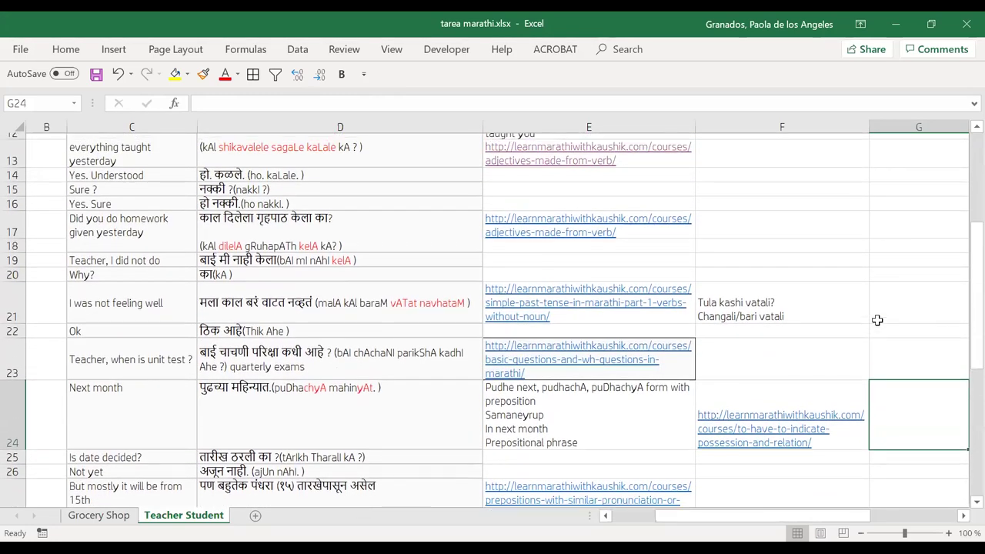
scroll(877, 320, up, 5)
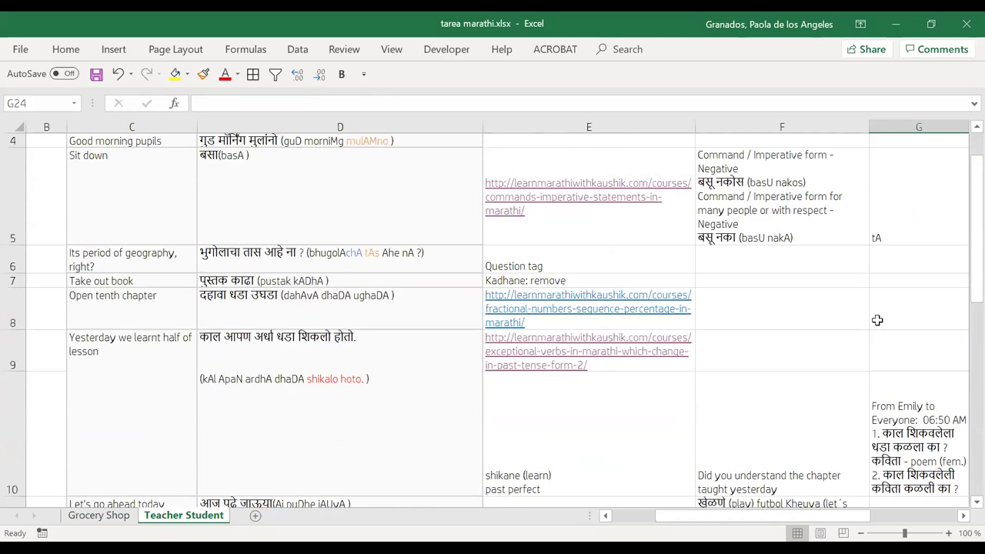
scroll(877, 320, down, 5)
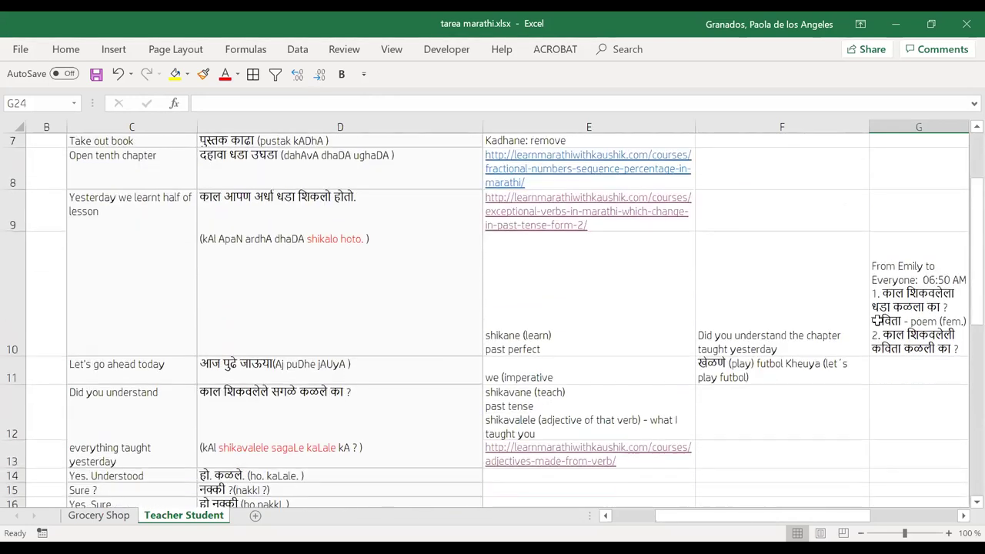
scroll(877, 320, down, 3)
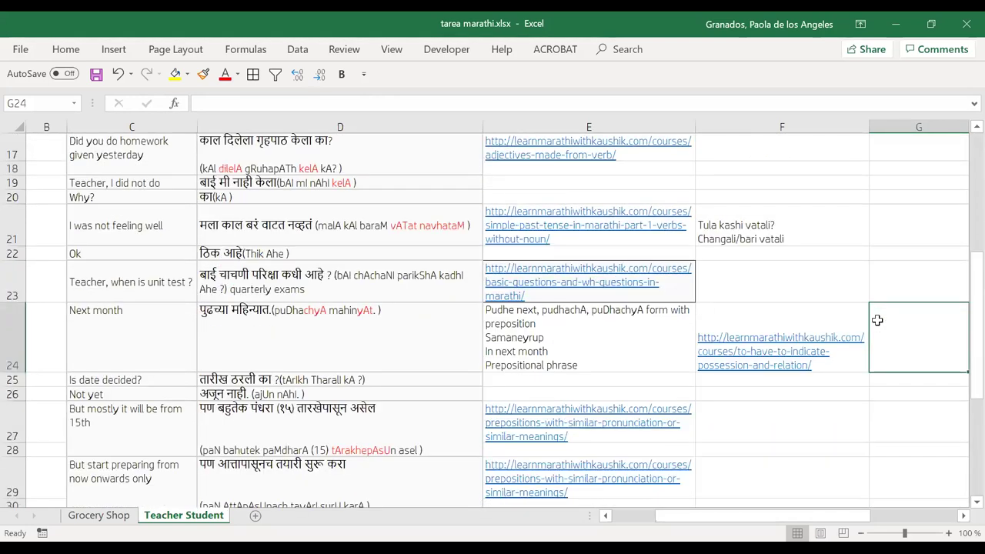
text(adj)
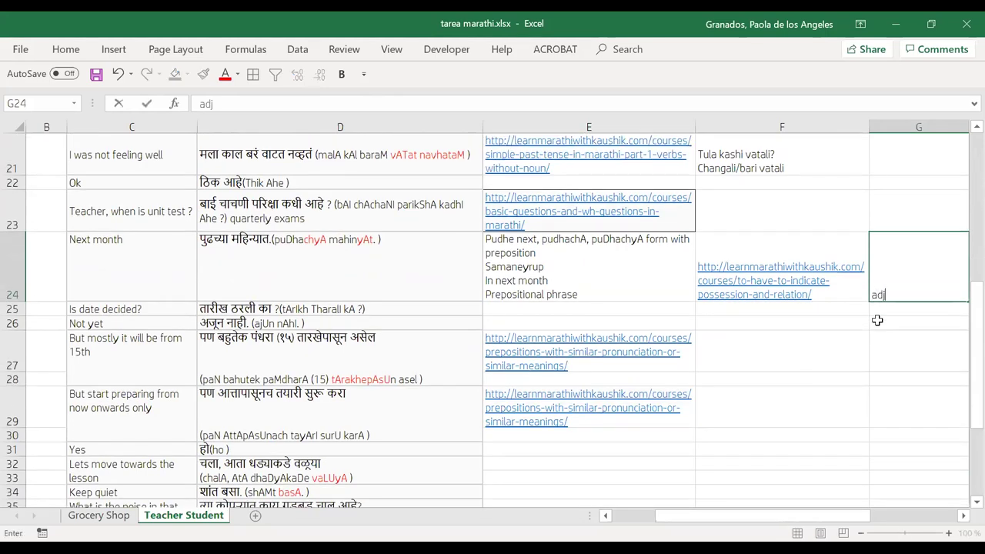
text(ective mad)
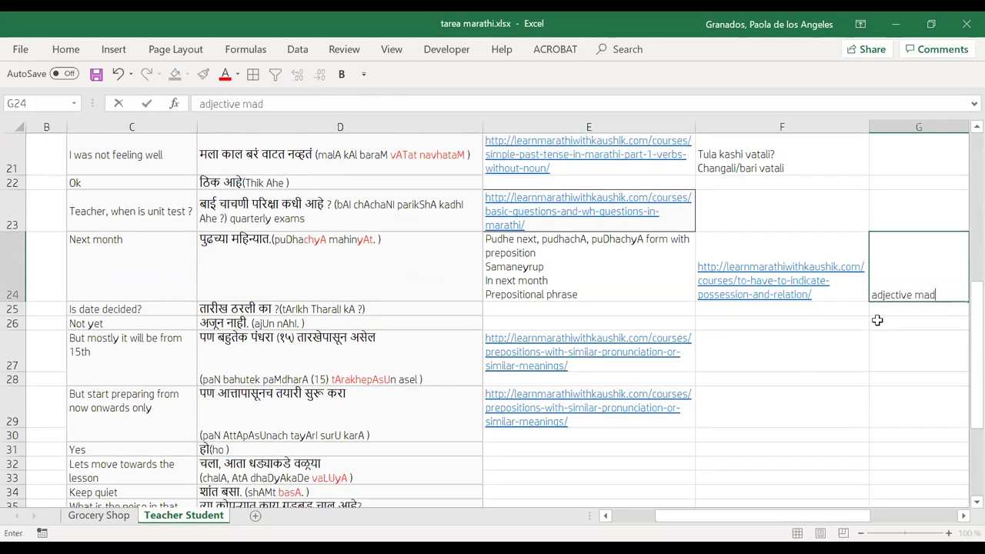
text(e from prep)
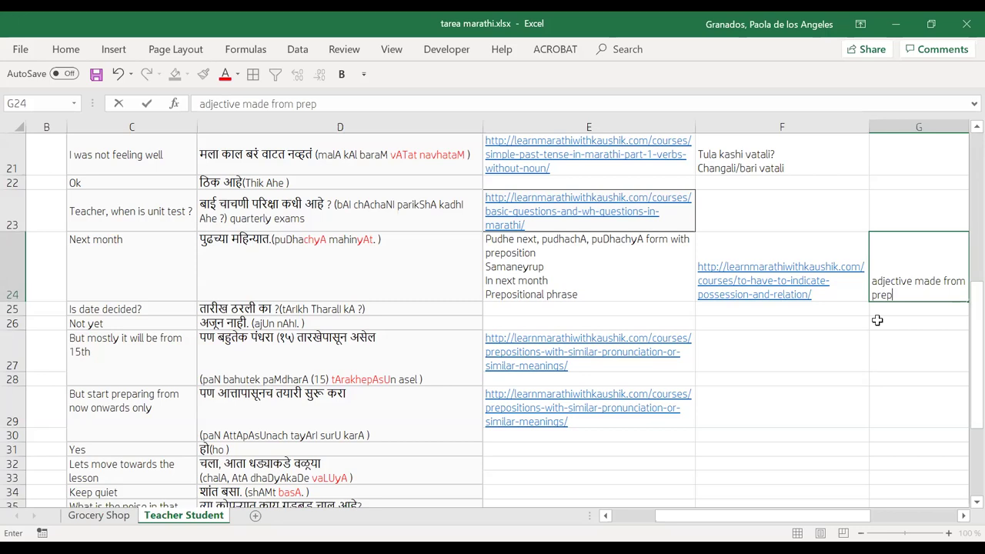
text(osition)
click(807, 324)
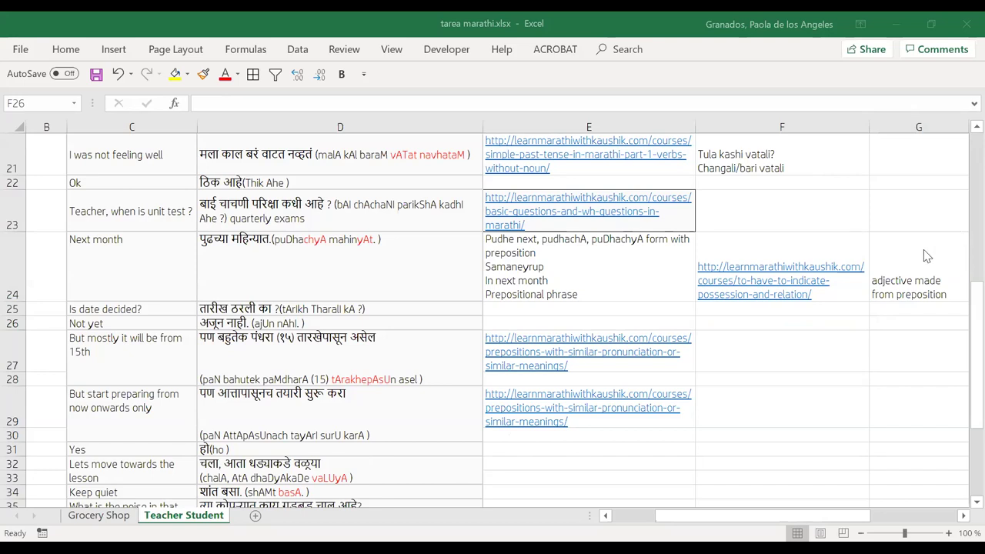
click(946, 281)
double_click(954, 292)
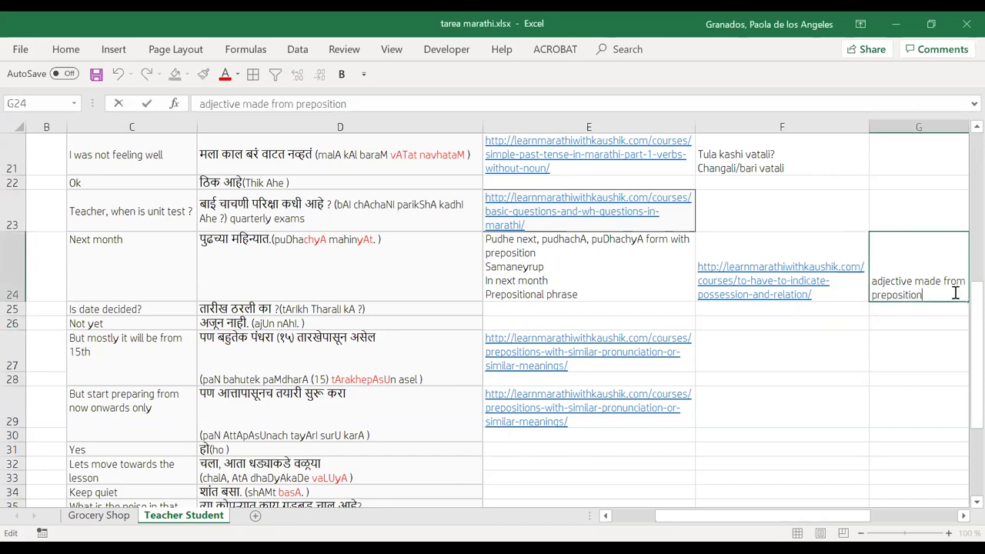
text(:)
text(http://learnmarathiwithkaushik.com/courses/adjectives-related-to-prepositions/)
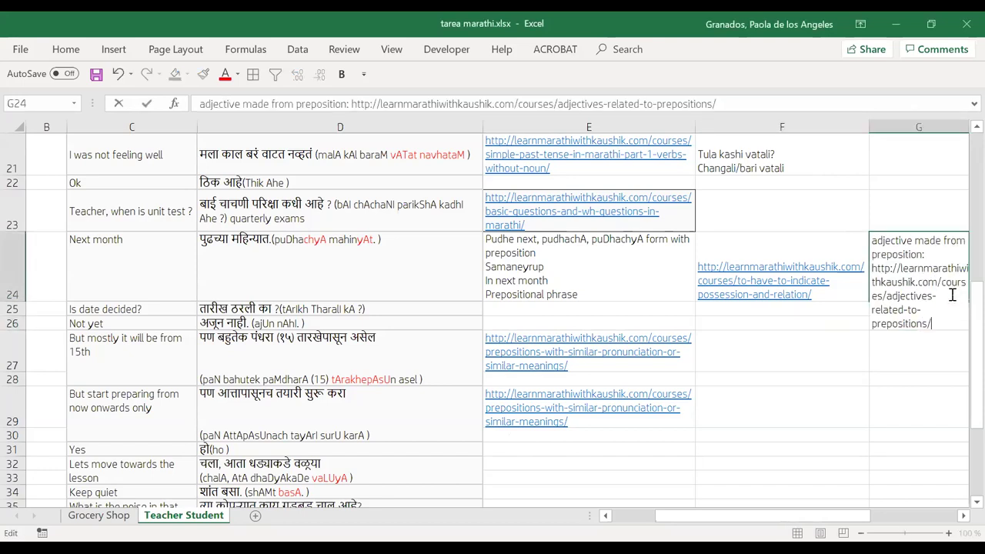
click(886, 403)
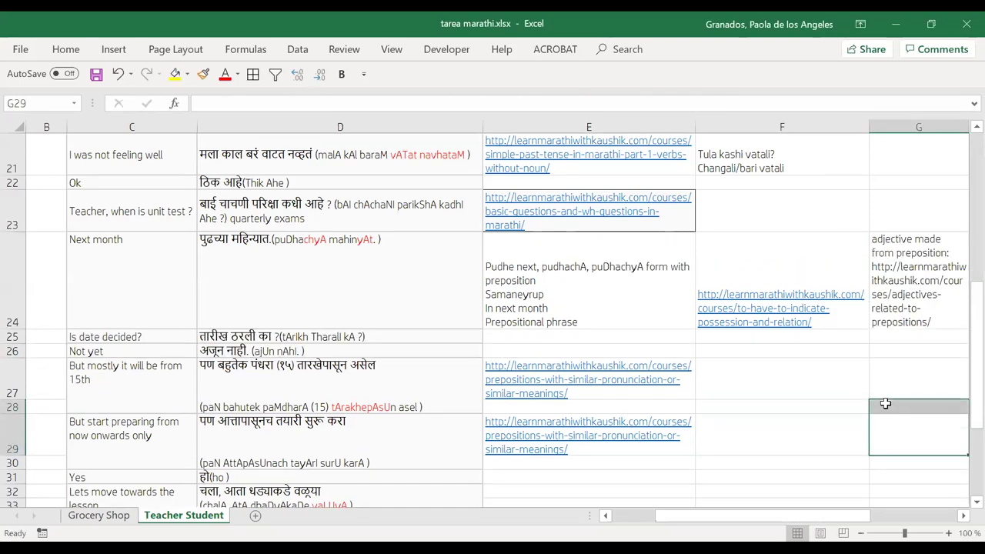
Step: Enter the vocabulary note "Tharavane : decide" in cell E25, beside "Is date decided?", followed by a line break
click(505, 332)
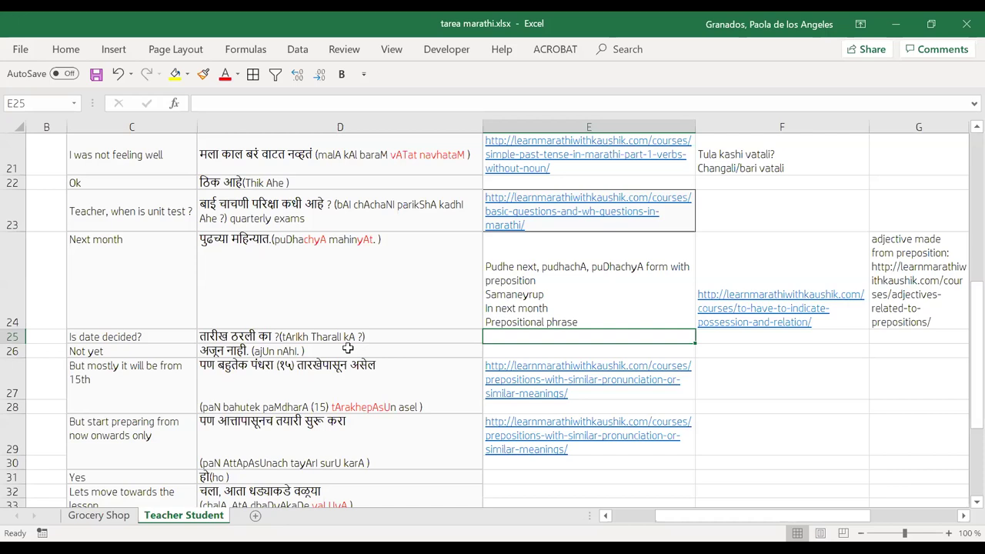
text(Tharane )
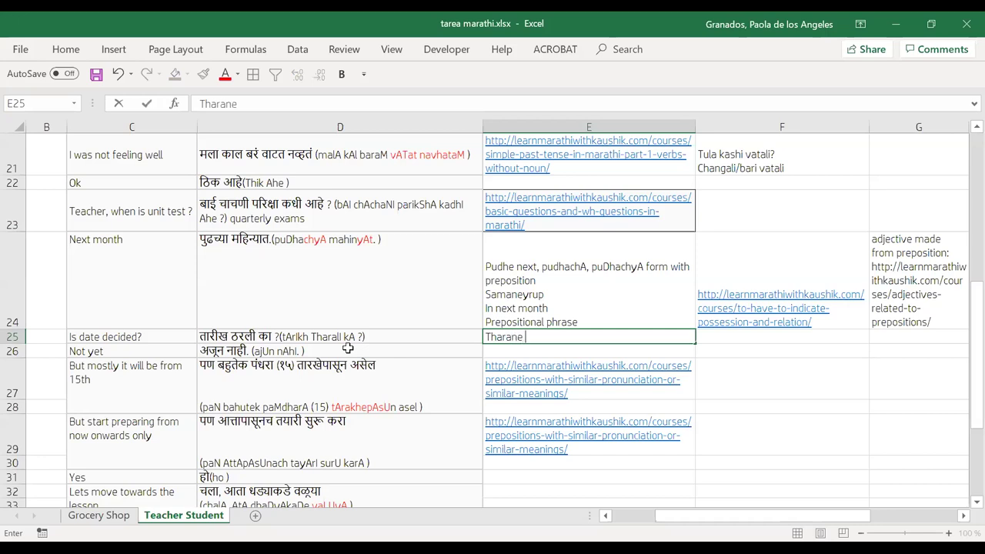
text(: decide)
key(alt+Return)
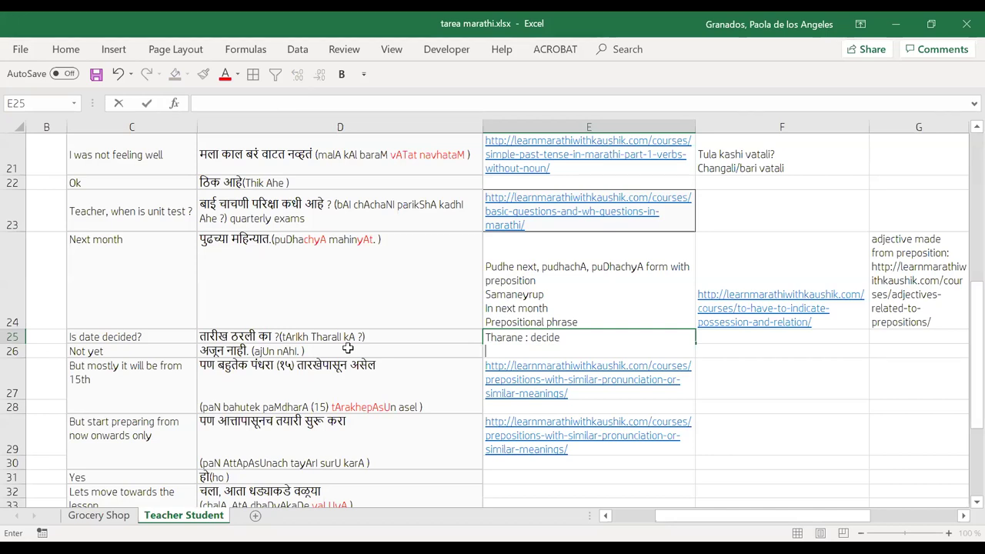
click(513, 337)
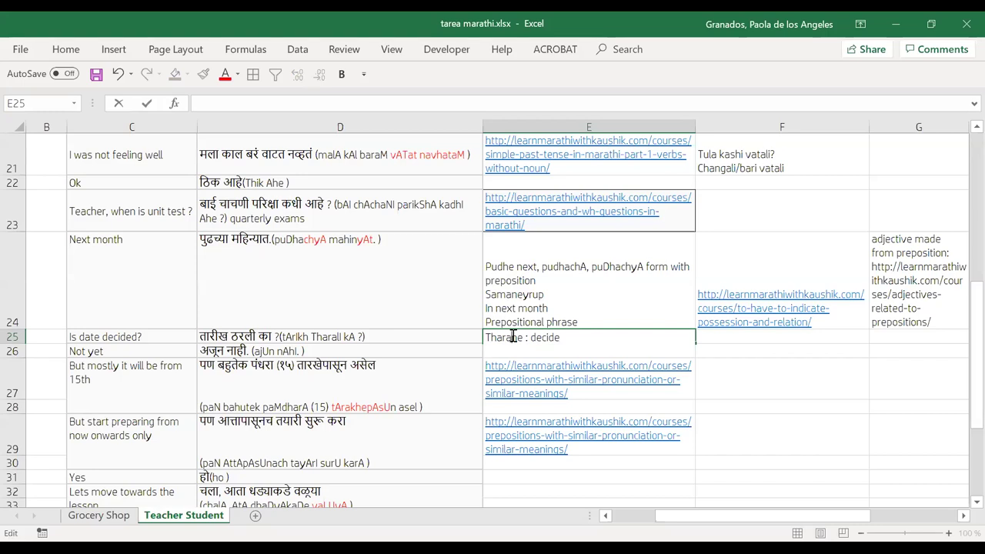
text(an)
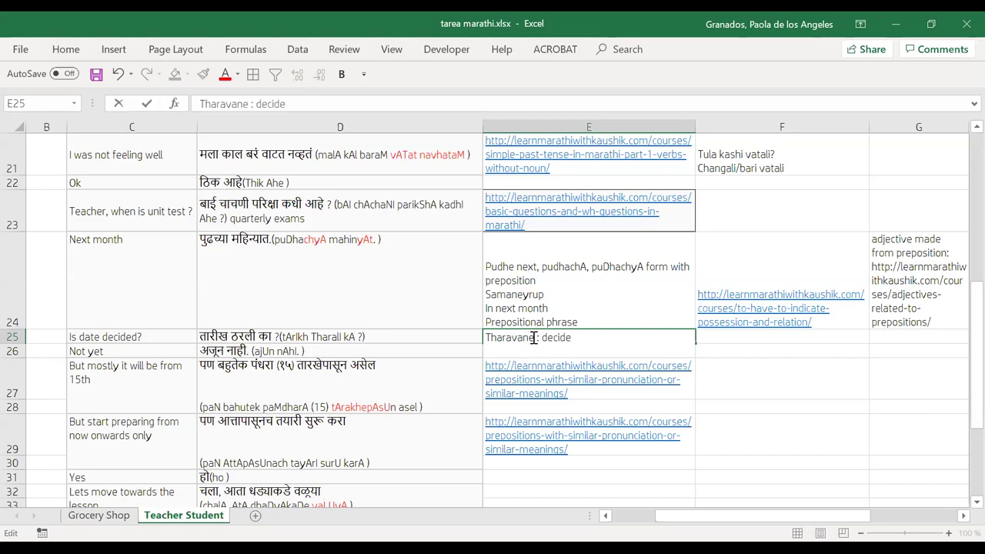
Step: Extend the first line of the note in E25 with ", Tharane: make a decision" and a line break
click(582, 337)
text(, Tharav)
key(BackSpace)
text(ne: make a decision)
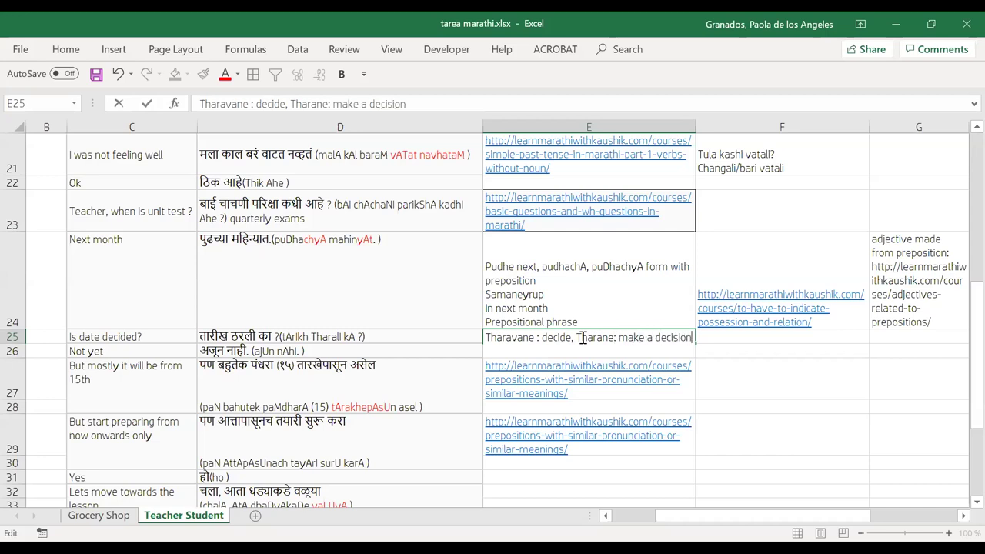
key(alt+Return)
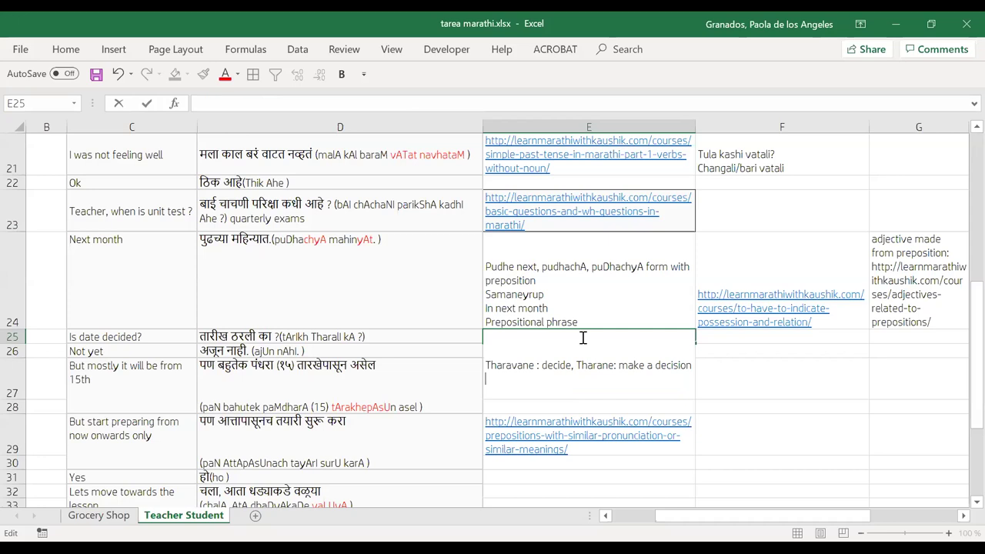
click(541, 365)
text(to)
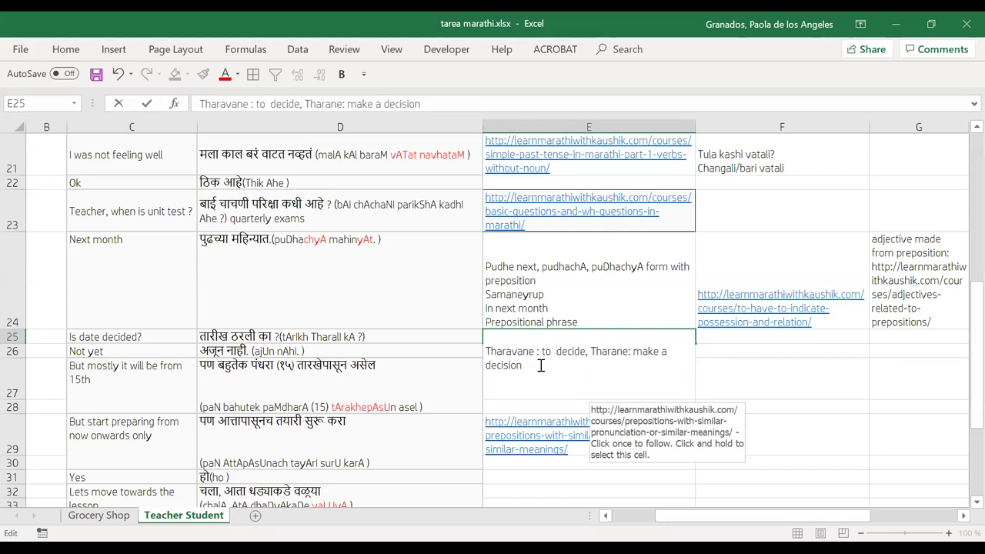
key(BackSpace)
key(BackSpace)
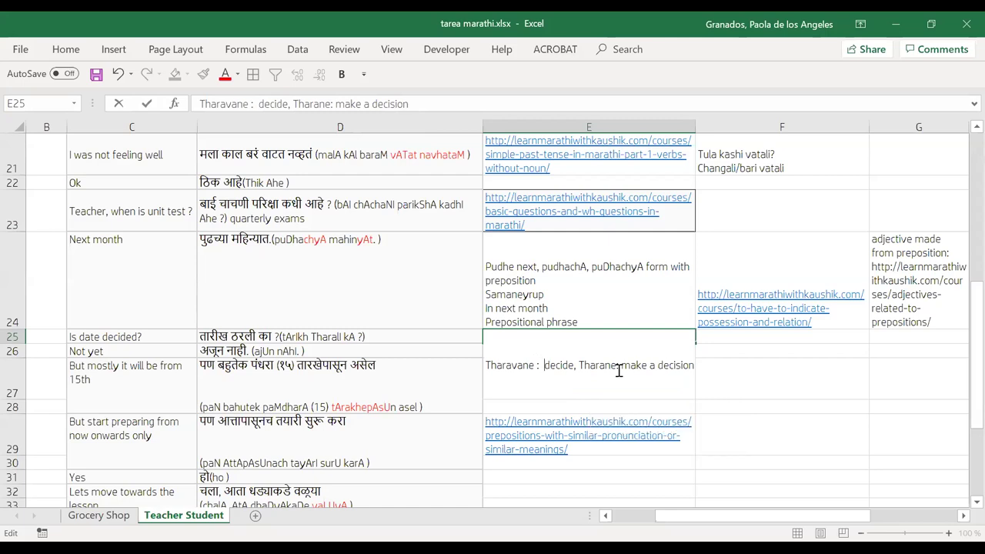
Step: Break the note in E25 after "decide," so that "Tharane: make a decision" starts its own line
click(580, 365)
key(alt+Return)
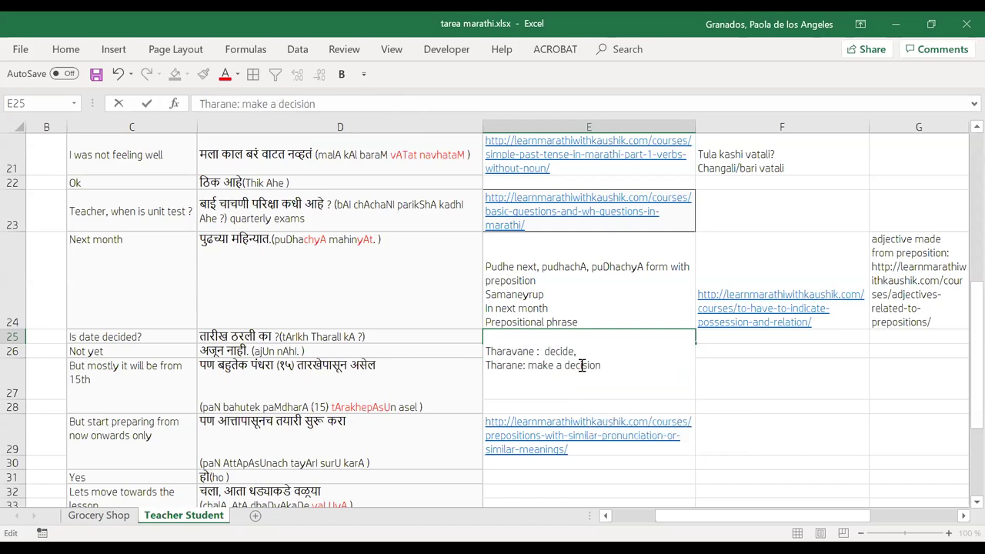
click(450, 340)
click(536, 362)
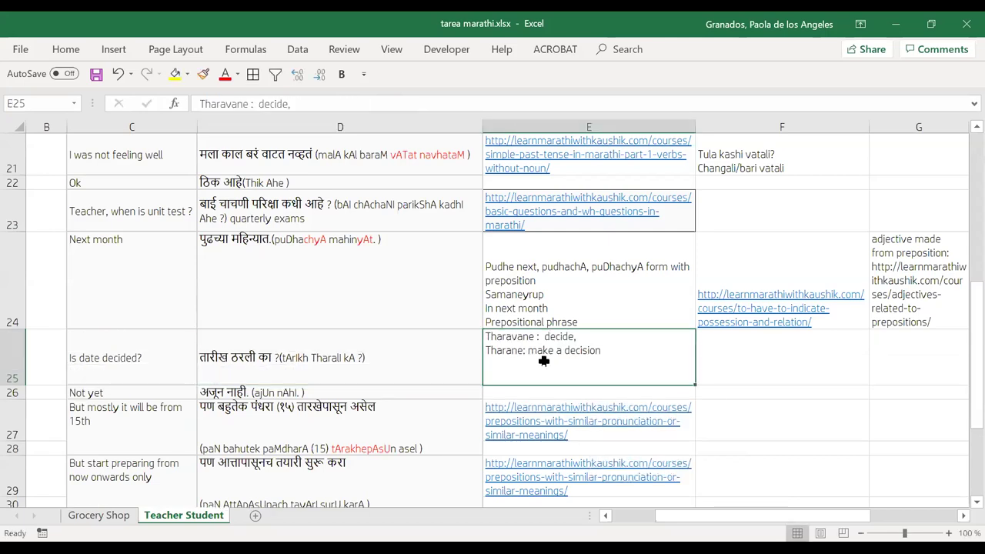
Step: Add "object" after "decide," on the Tharavane line of the note in E25
double_click(584, 336)
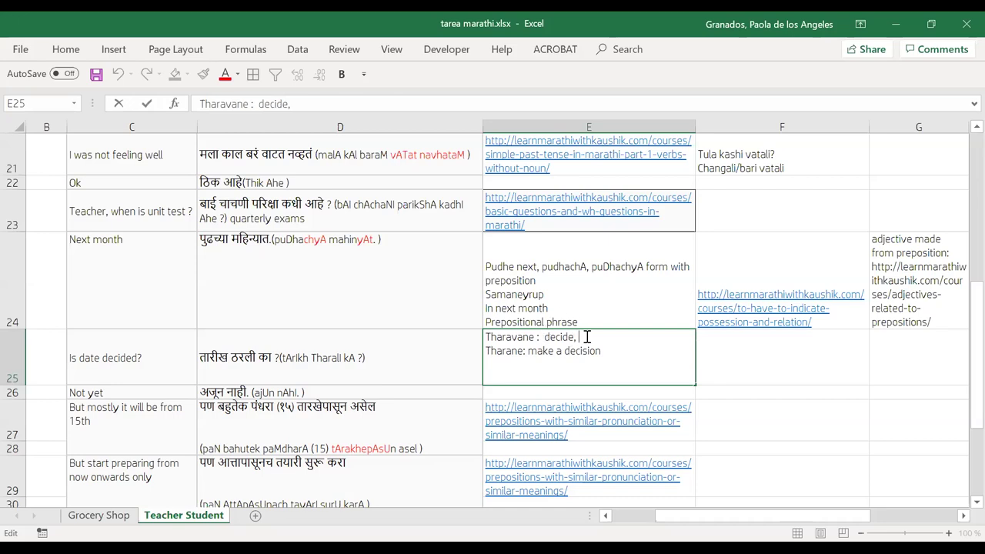
text(object)
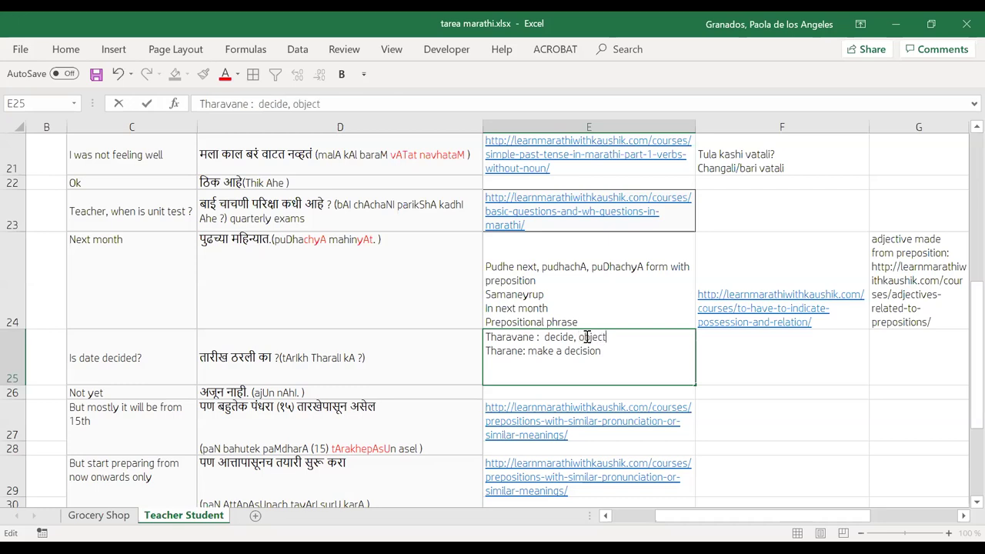
click(451, 350)
click(598, 373)
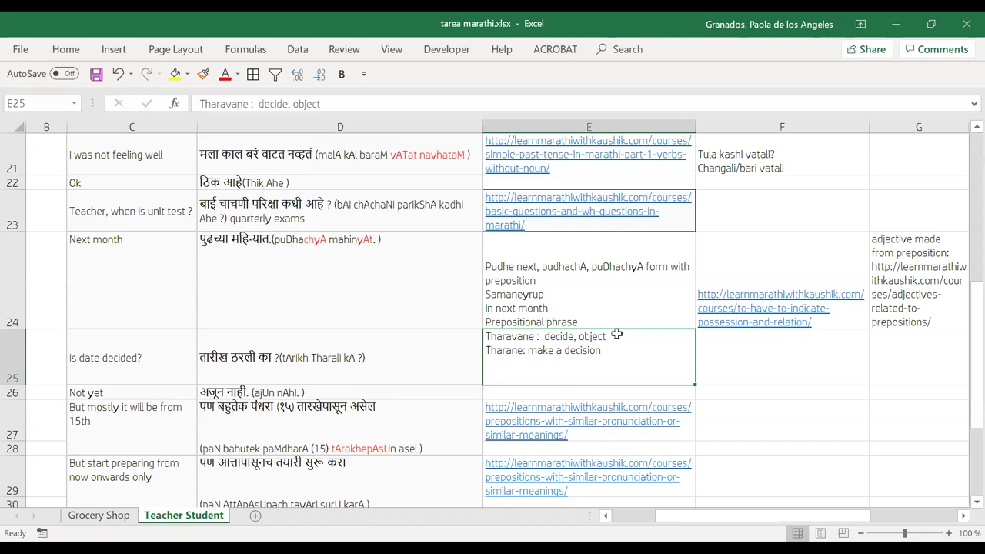
Step: Append "- active" to the Tharavane line and "- passive" to the Tharane line of the note in E25
double_click(615, 336)
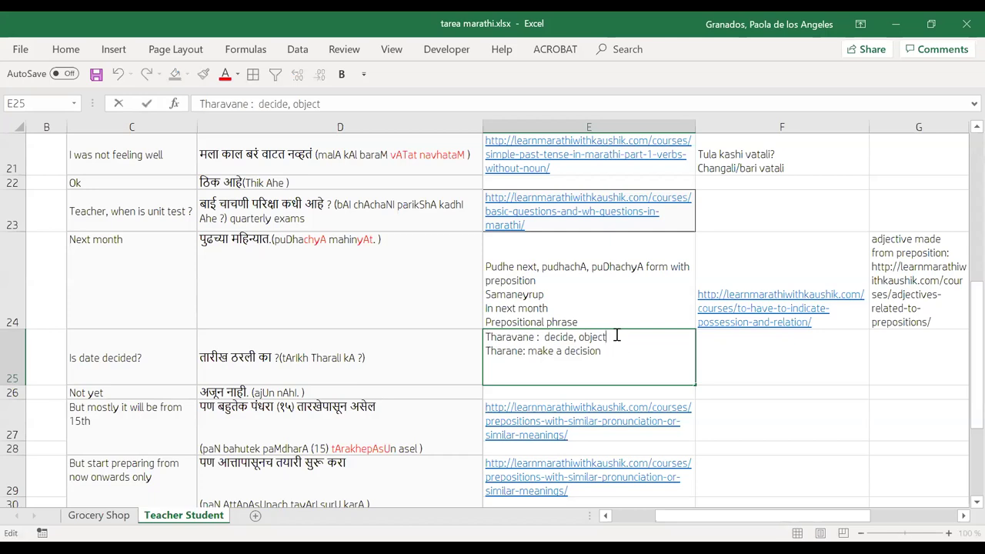
text(- ac)
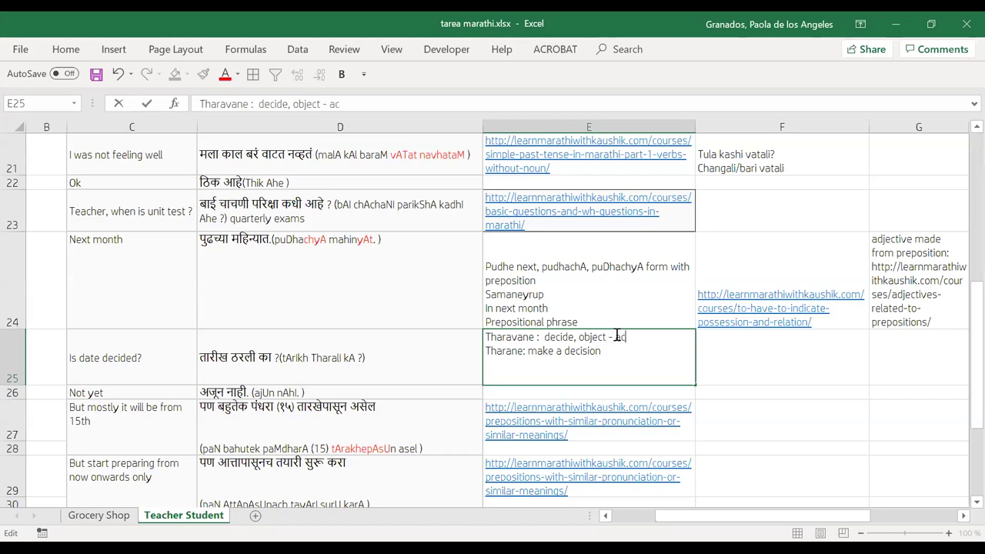
text(tivr)
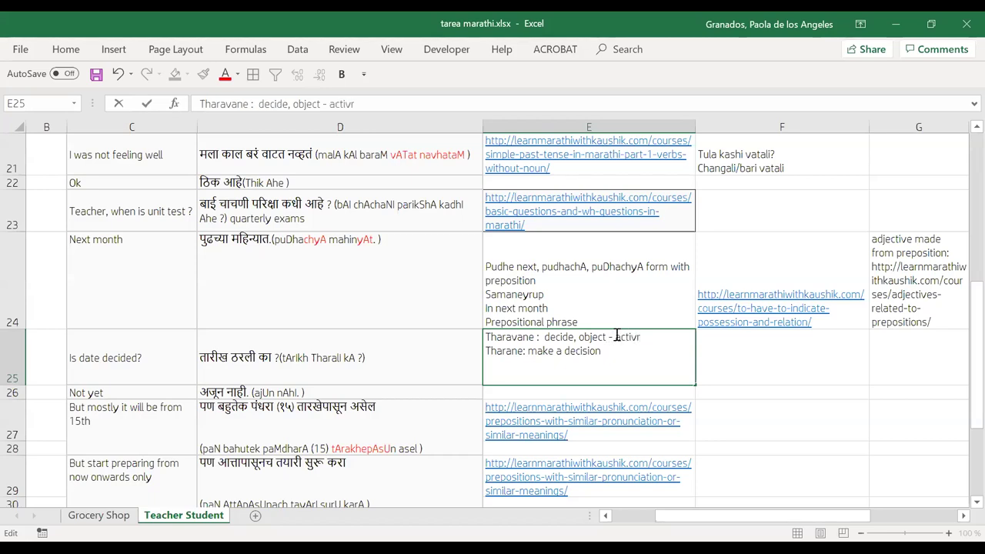
key(BackSpace)
text(e)
text(-)
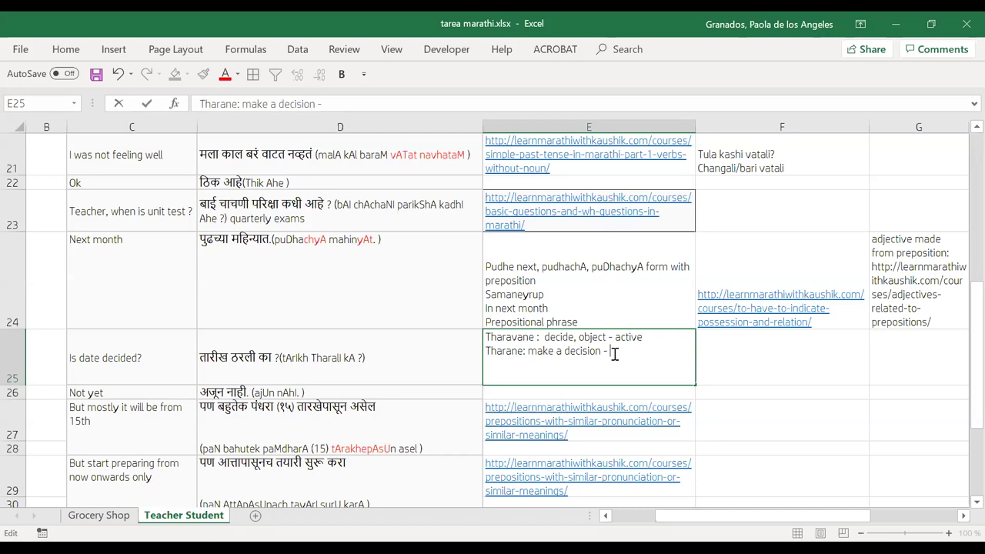
text(passive)
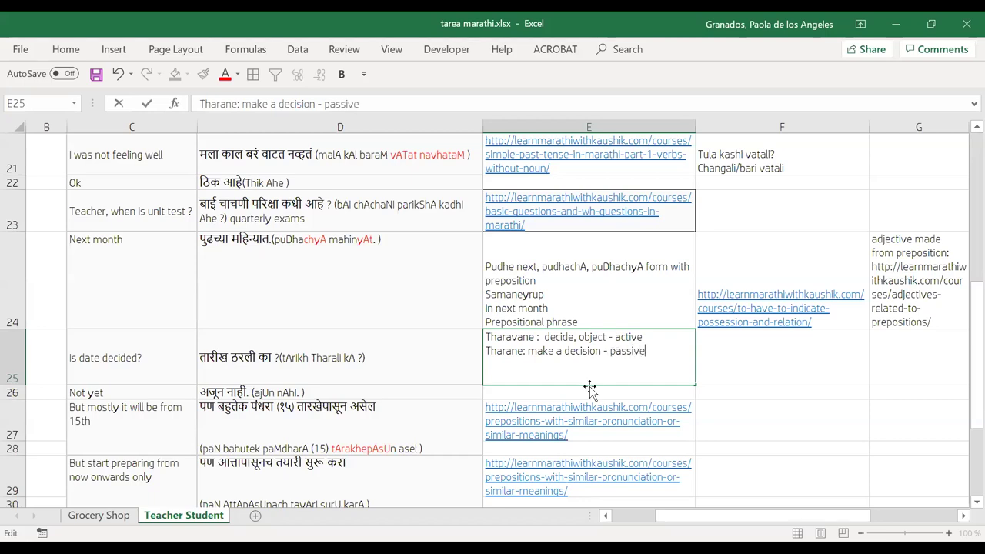
click(735, 368)
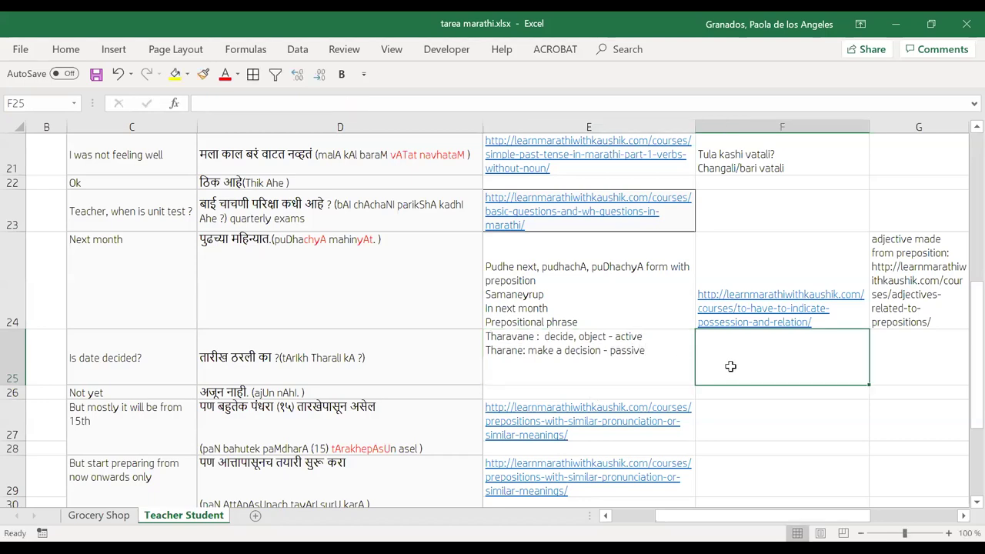
click(663, 359)
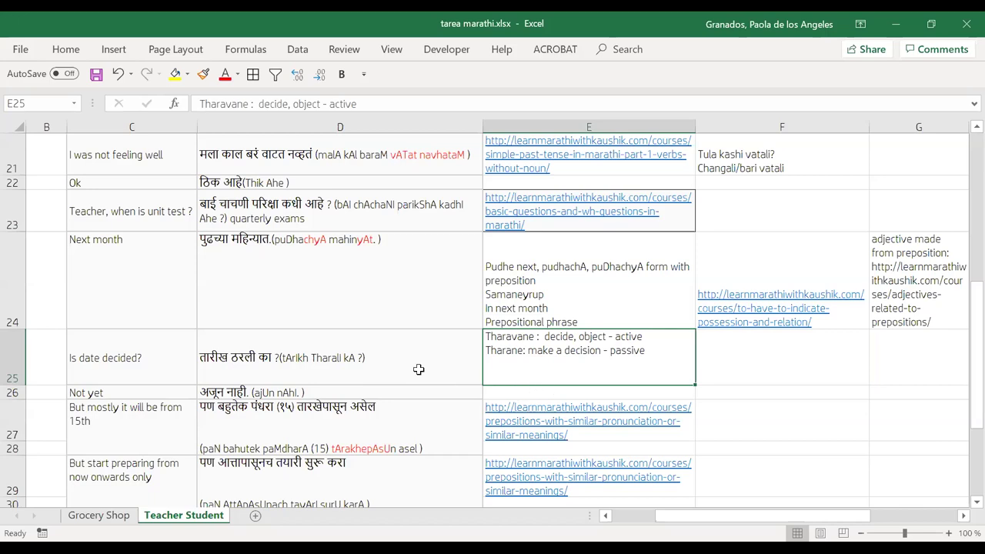
scroll(418, 369, down, 1)
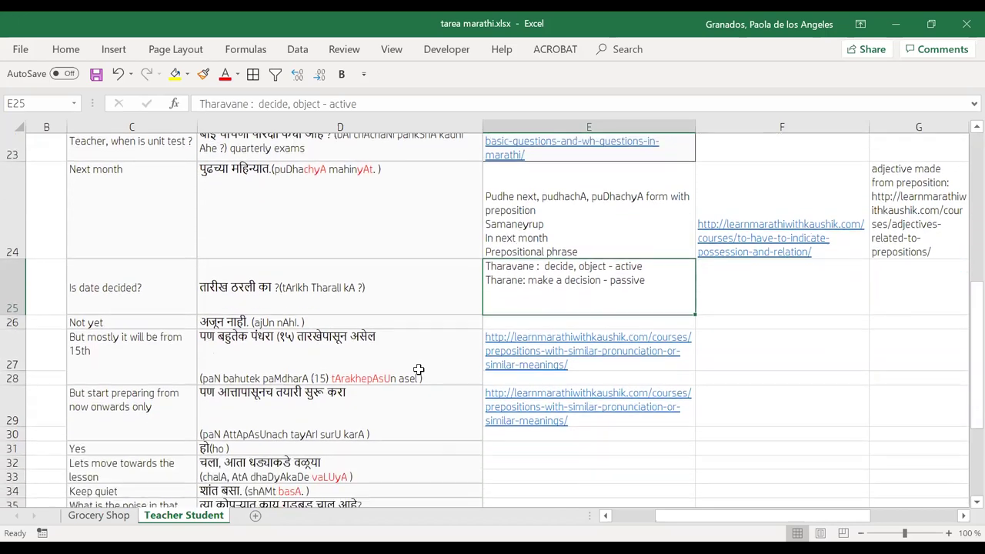
Step: Insert the example question "Have you decided to join our day out?" under the Tharavane line in E25, followed by blank lines before Tharane
scroll(419, 369, down, 1)
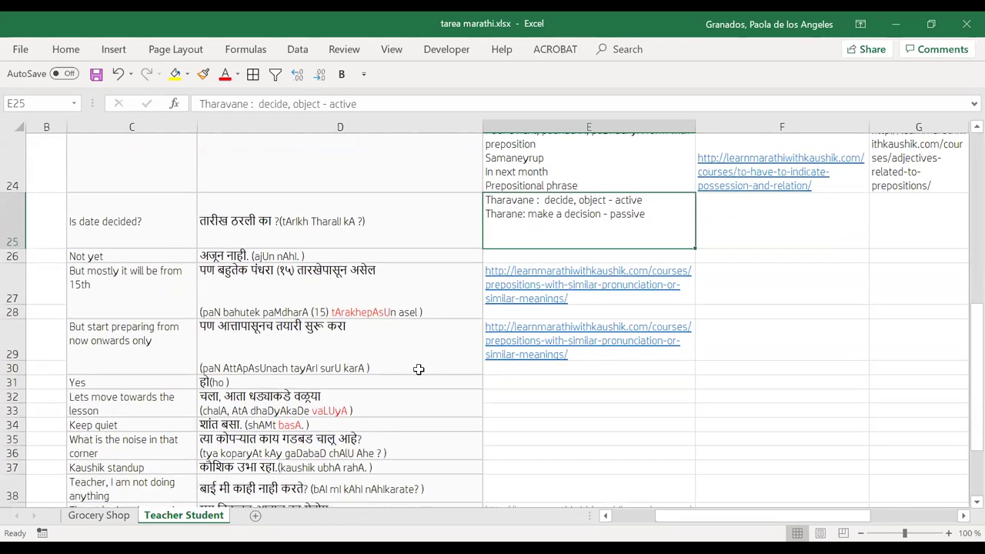
scroll(418, 369, up, 1)
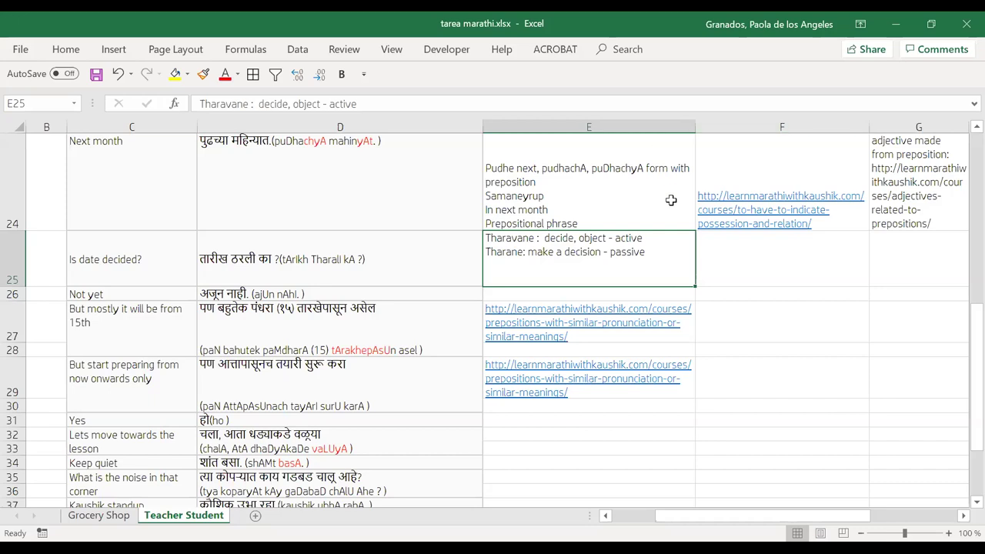
double_click(659, 237)
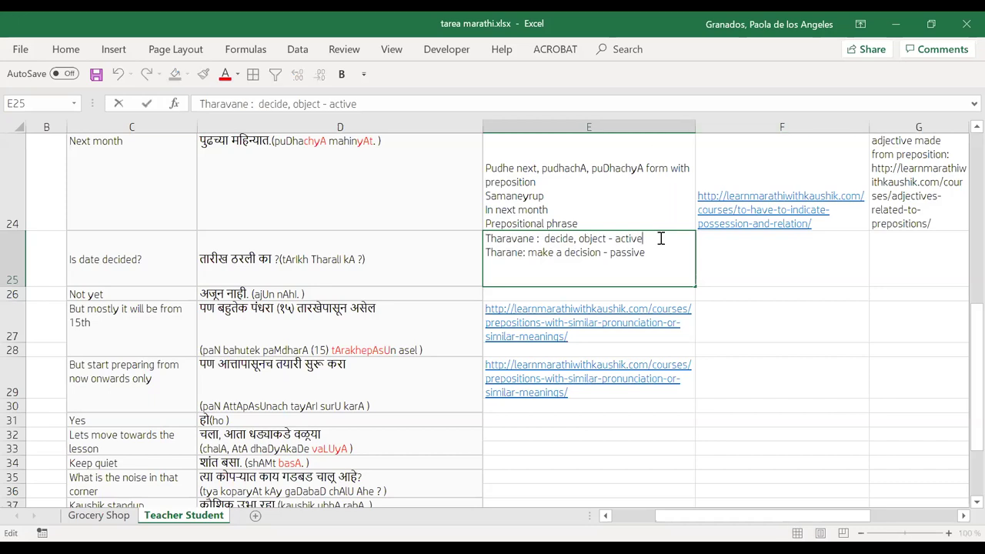
key(alt+Return)
text(Arikh Thar)
key(BackSpace)
key(BackSpace)
key(BackSpace)
key(BackSpace)
key(BackSpace)
key(BackSpace)
text(Have )
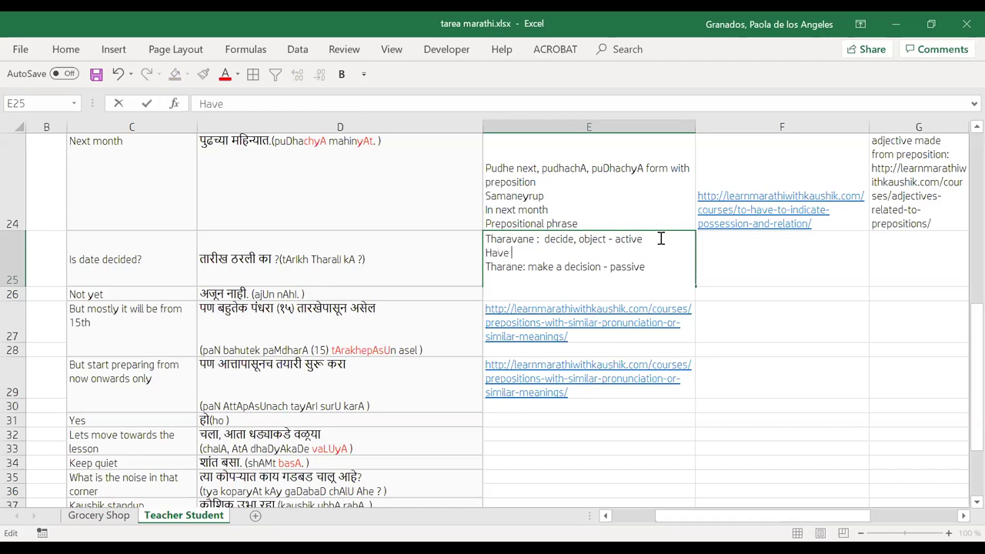
text(you decided)
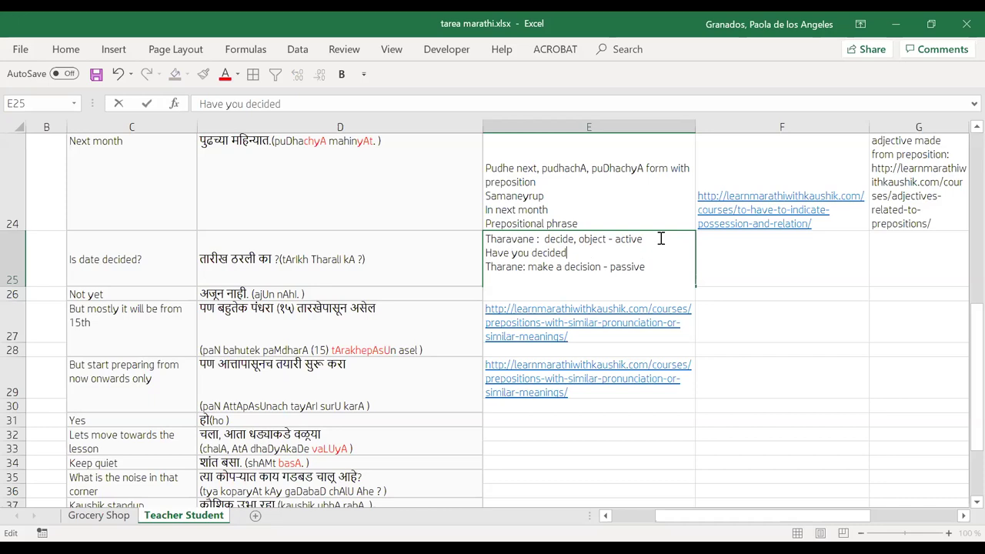
text( to join our day out?)
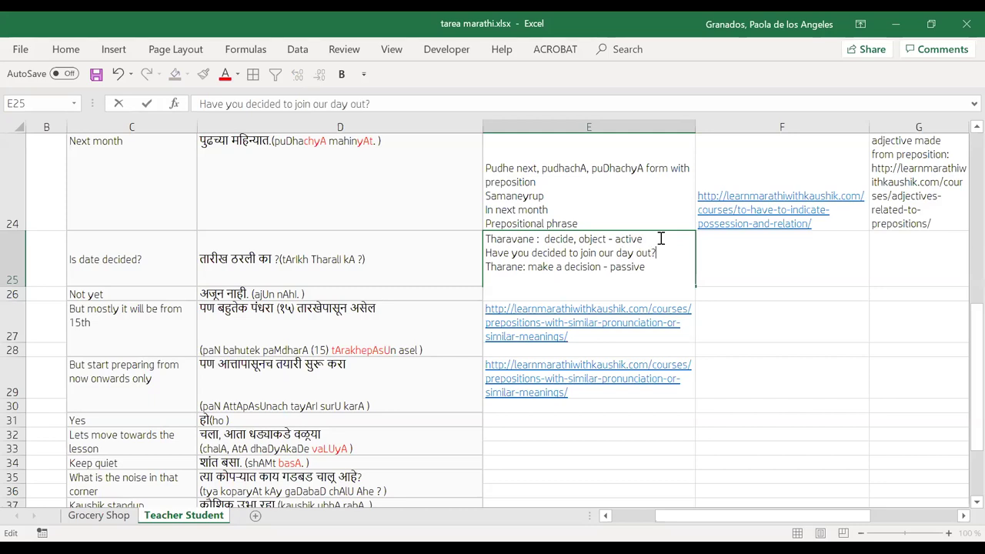
key(alt+Return)
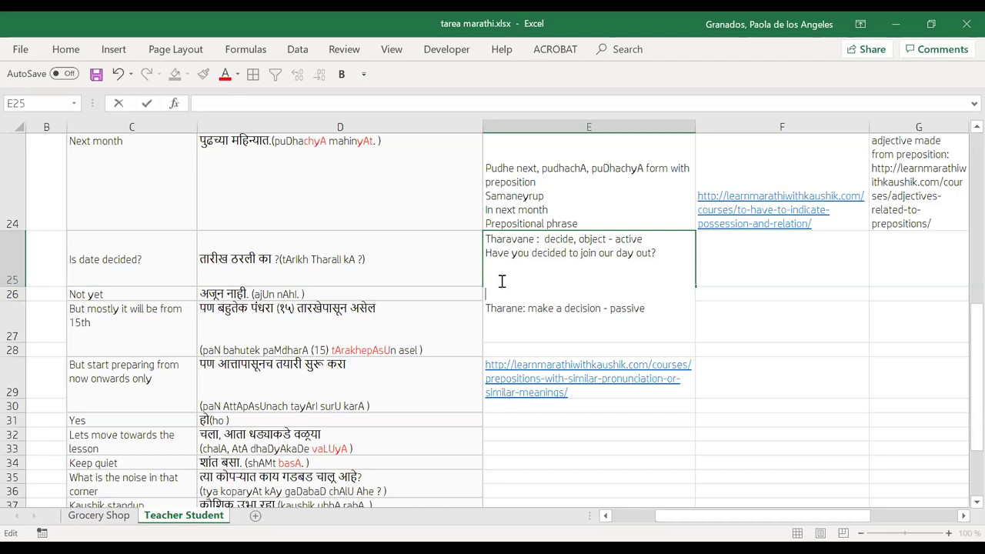
Step: Replace "day out" with "offsite" in the English example question in E25
click(652, 254)
key(BackSpace)
key(BackSpace)
key(BackSpace)
key(BackSpace)
key(BackSpace)
key(BackSpace)
key(BackSpace)
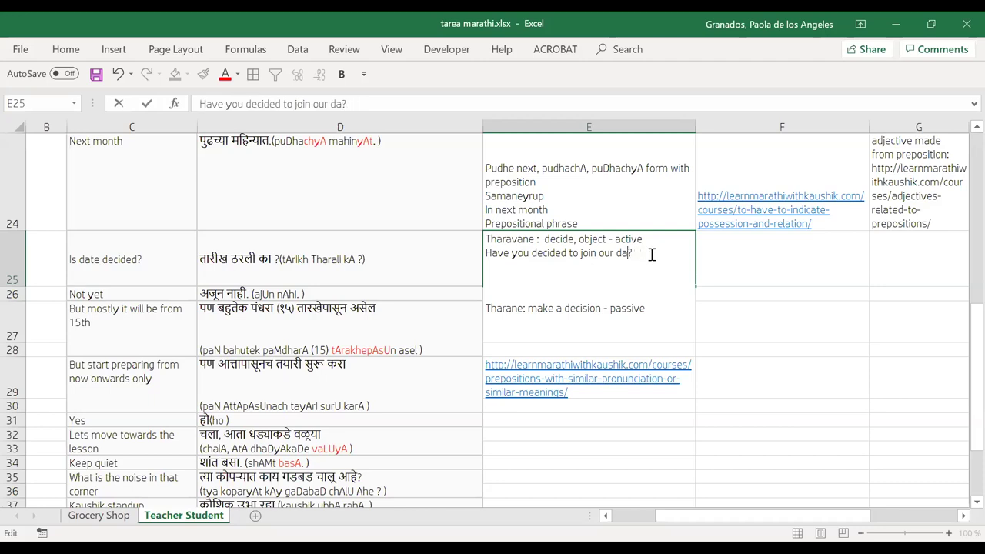
text(offsite)
key(BackSpace)
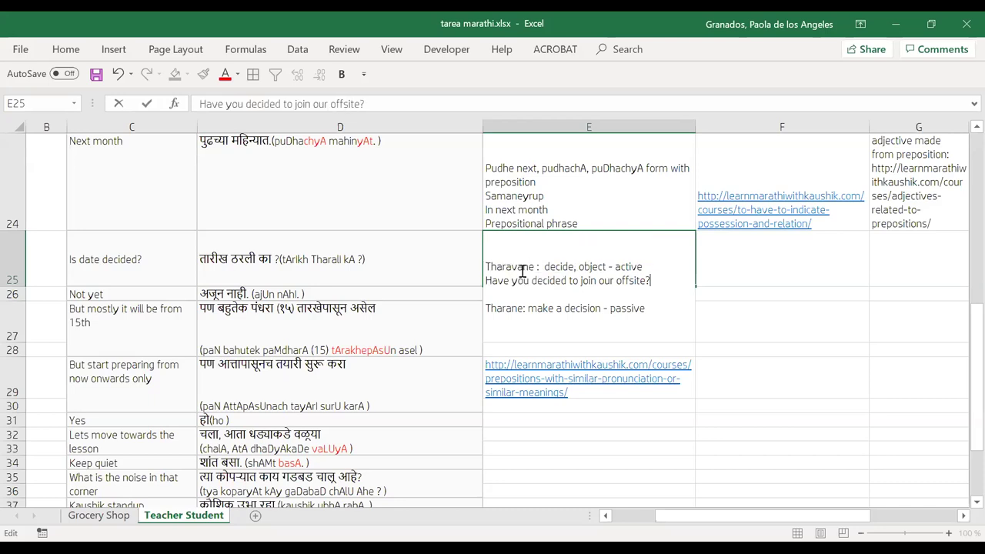
Step: Add the Marathi line "- Tumhaala offsite tharavale kA?" below the English example question in E25 and commit the note
key(alt+Return)
text(- )
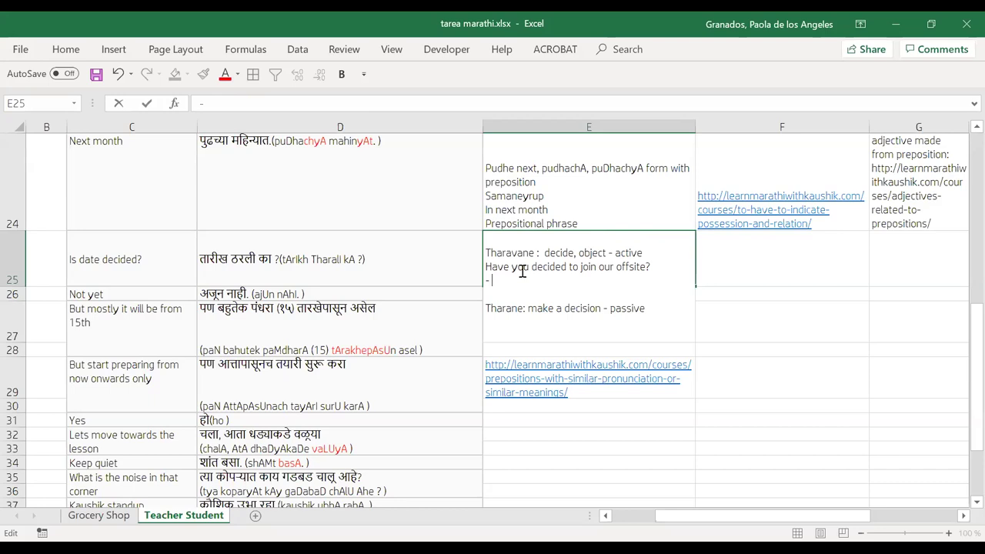
text(Tumhaala)
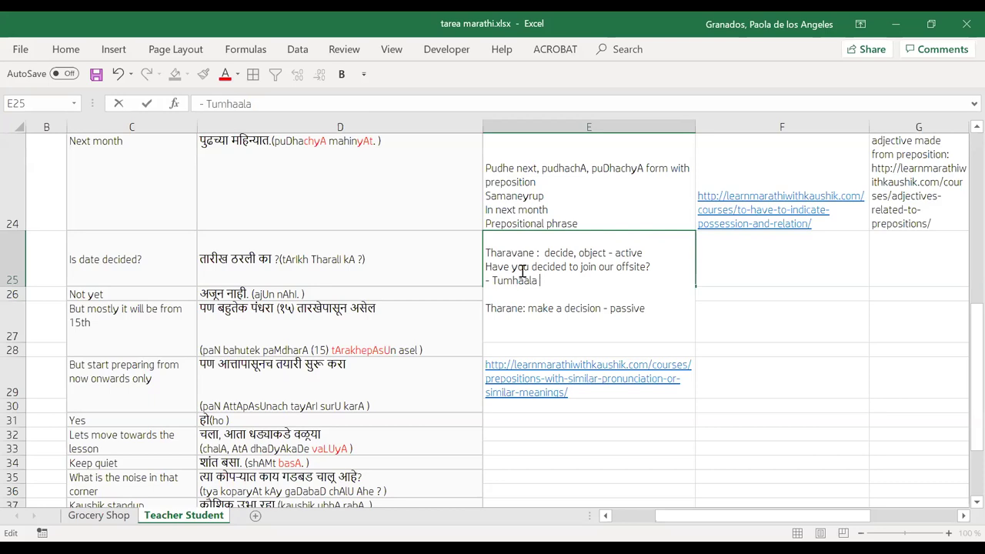
text( of site tha)
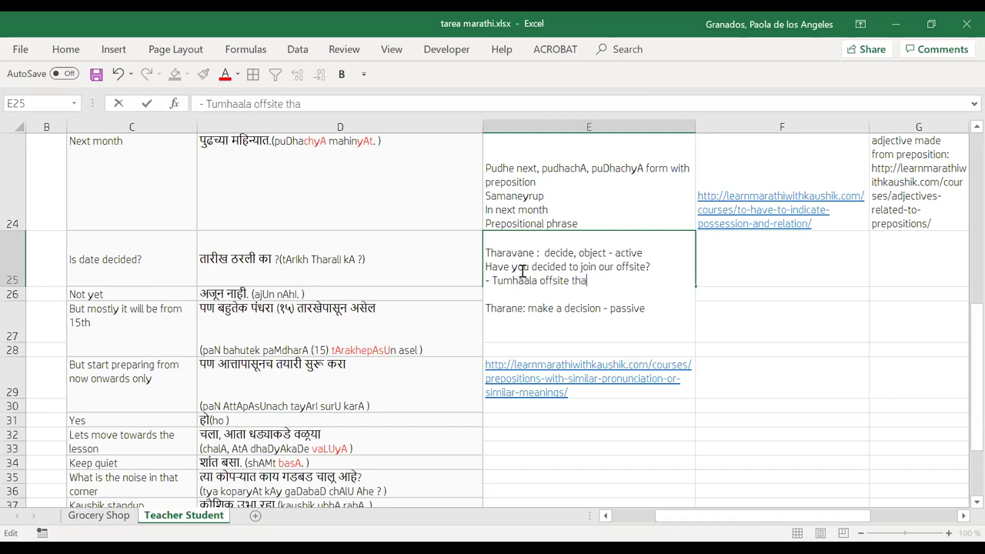
text(ravane)
key(BackSpace)
key(BackSpace)
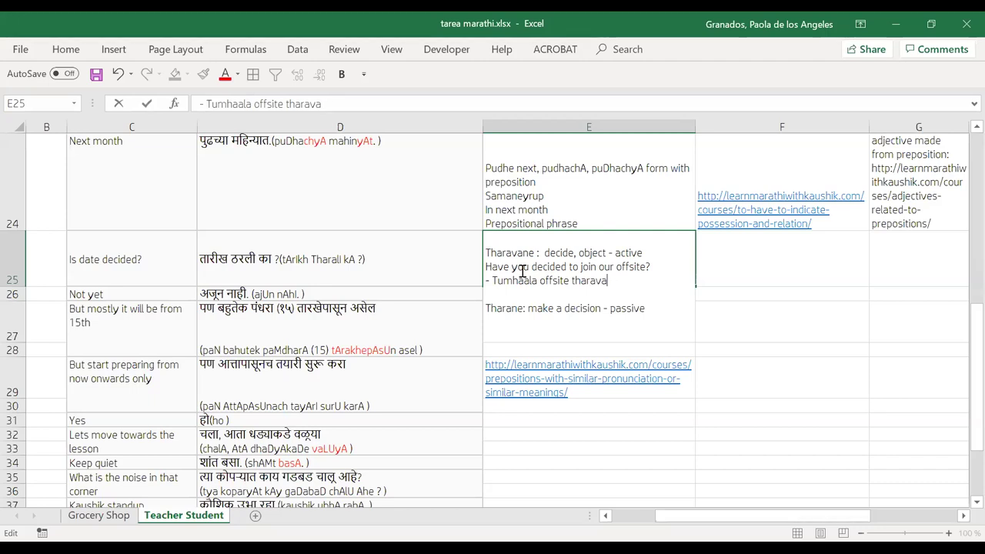
text(la)
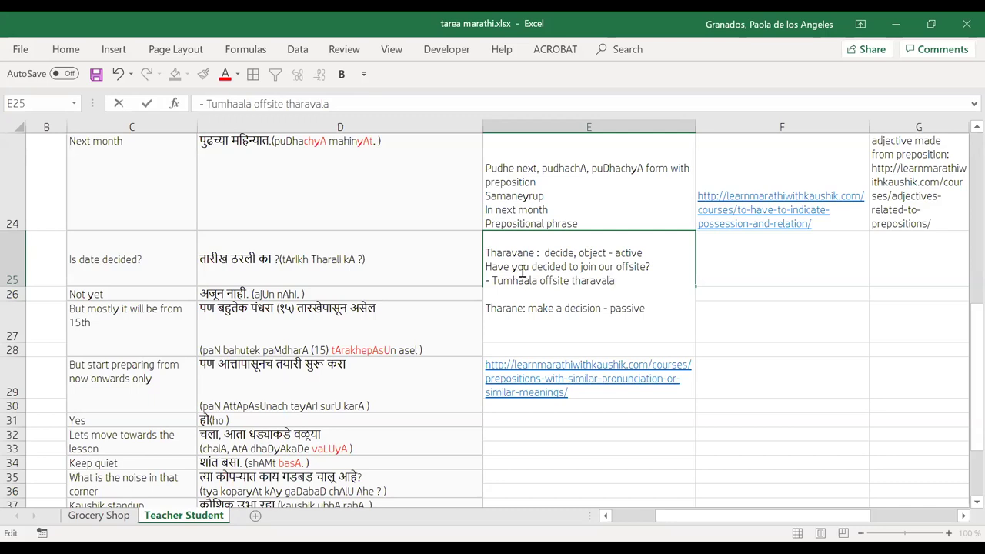
key(BackSpace)
text(e ka)
key(BackSpace)
text(A?)
click(422, 257)
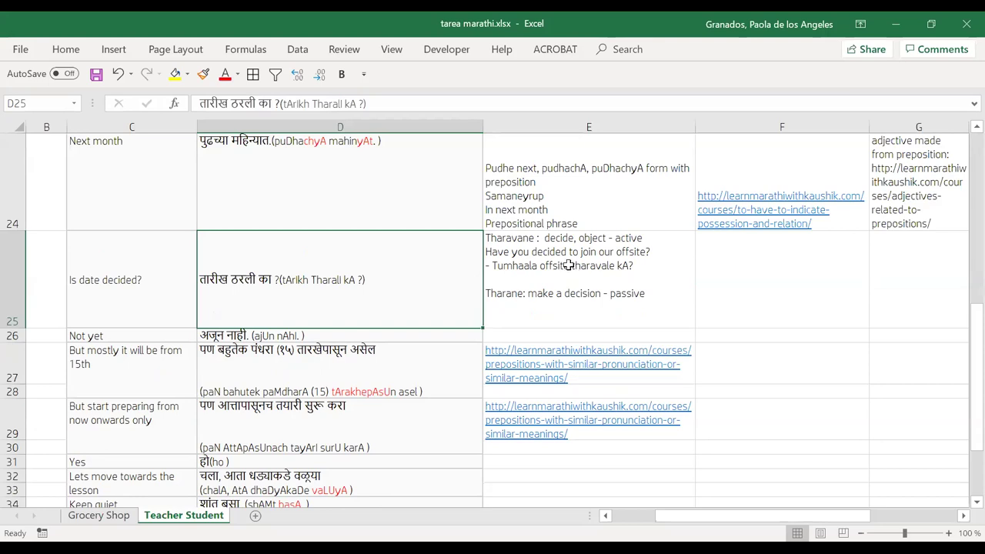
Step: Reword the English example question in E25 to "Have you decided to come to offsite?"
double_click(568, 266)
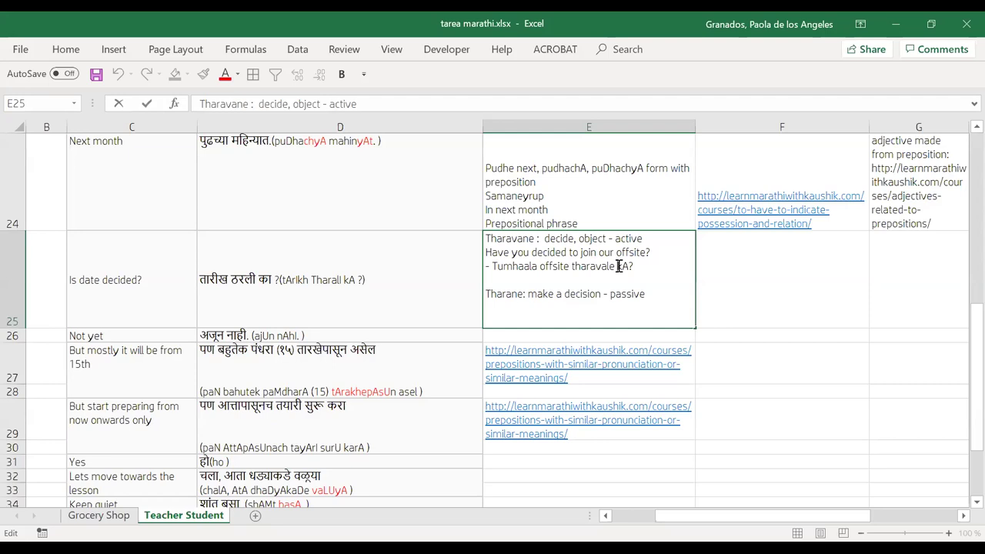
key(BackSpace)
key(BackSpace)
key(BackSpace)
key(BackSpace)
text(come)
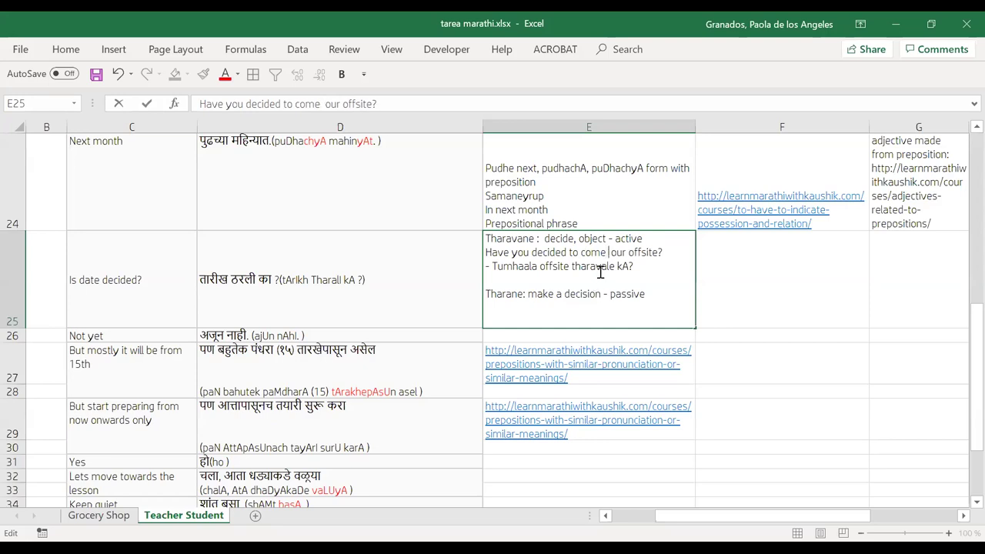
text( to)
key(Right)
key(Right)
key(Right)
key(Right)
key(BackSpace)
key(BackSpace)
key(BackSpace)
key(BackSpace)
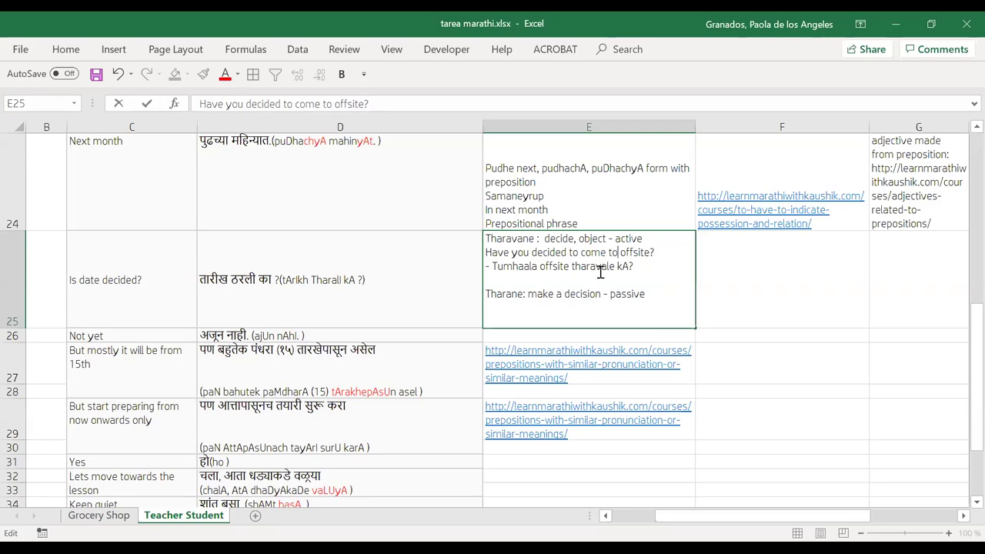
Step: Delete and re-enter the word "come" in the English example question in E25
click(606, 253)
key(BackSpace)
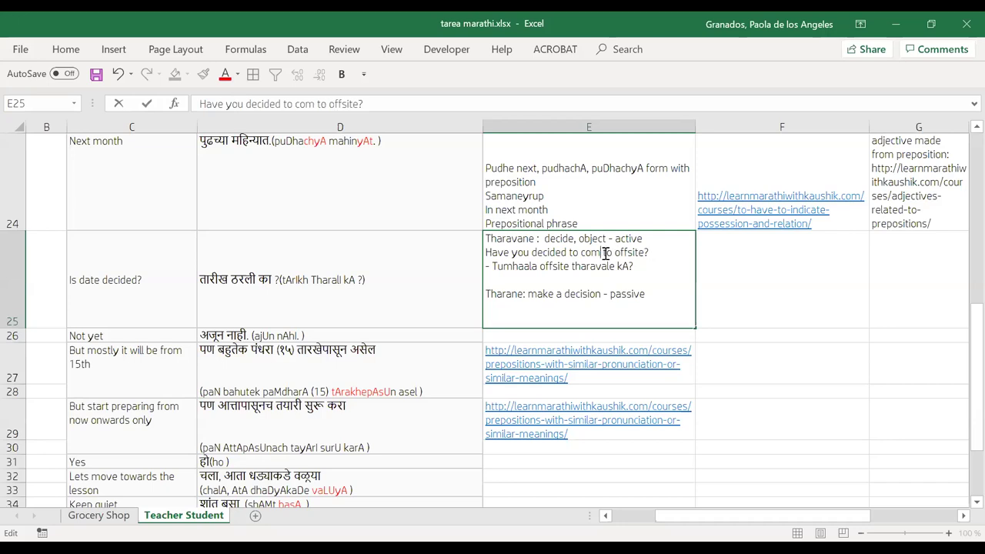
key(BackSpace)
key(BackSpace)
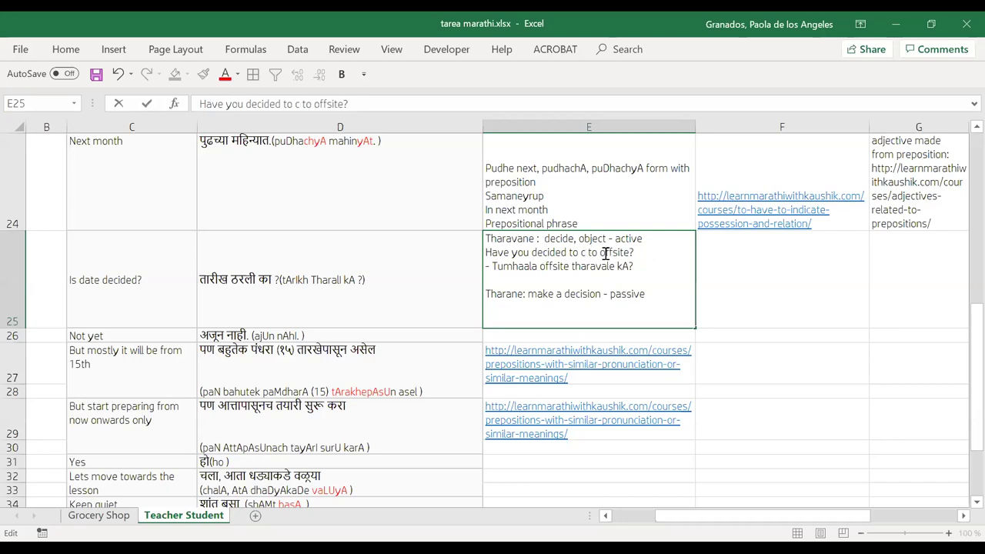
key(BackSpace)
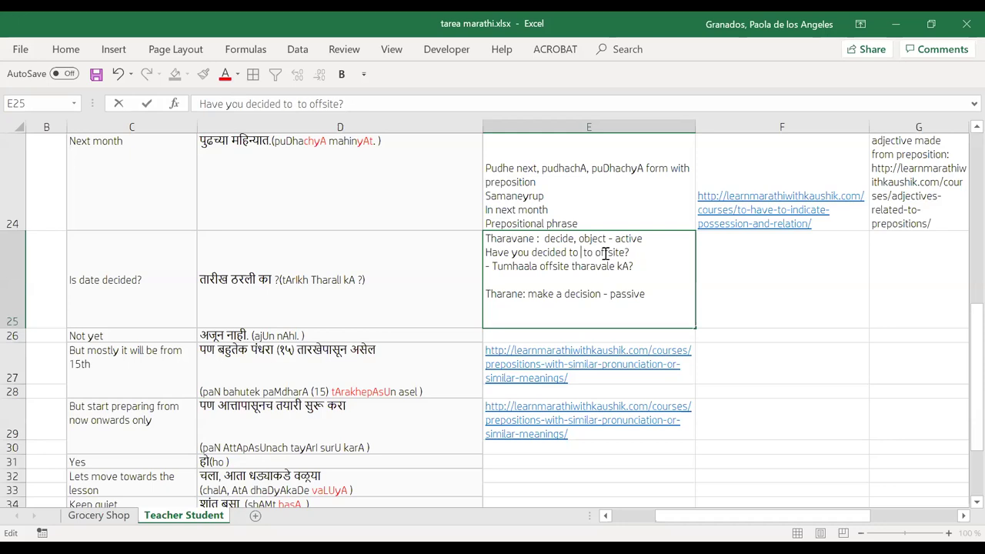
text(come)
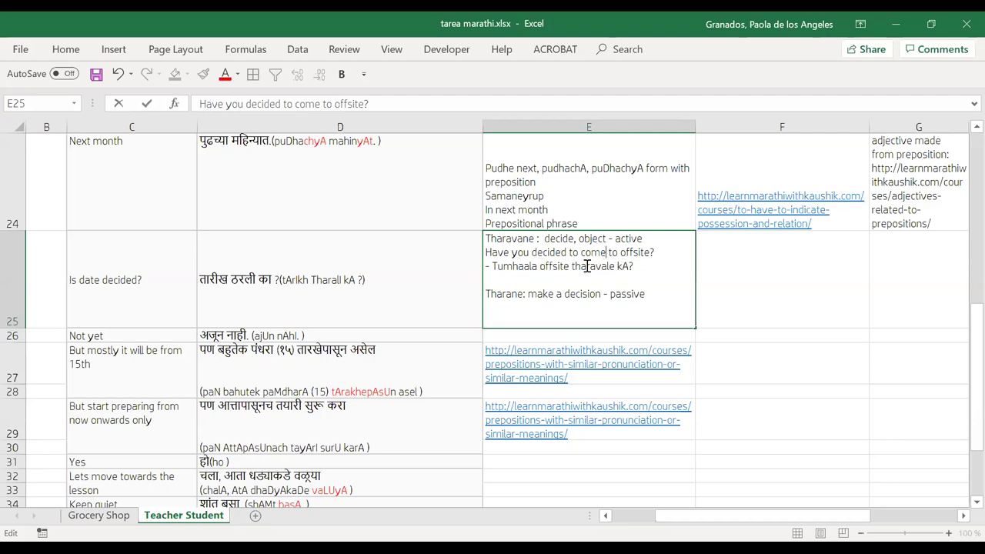
Step: Insert "yayche" before "tharavale" in the Marathi example line of E25
click(571, 267)
text(ye)
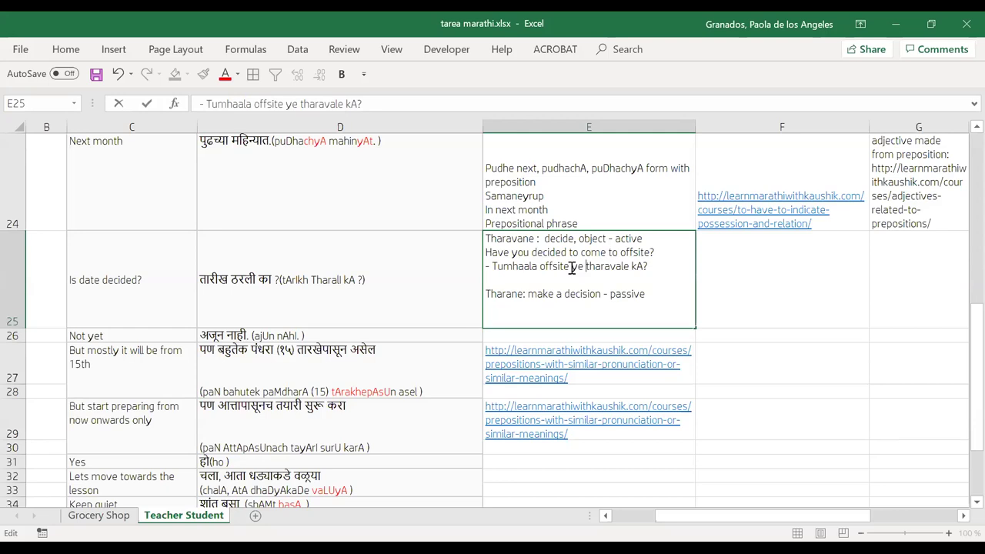
key(BackSpace)
key(BackSpace)
text(ayche)
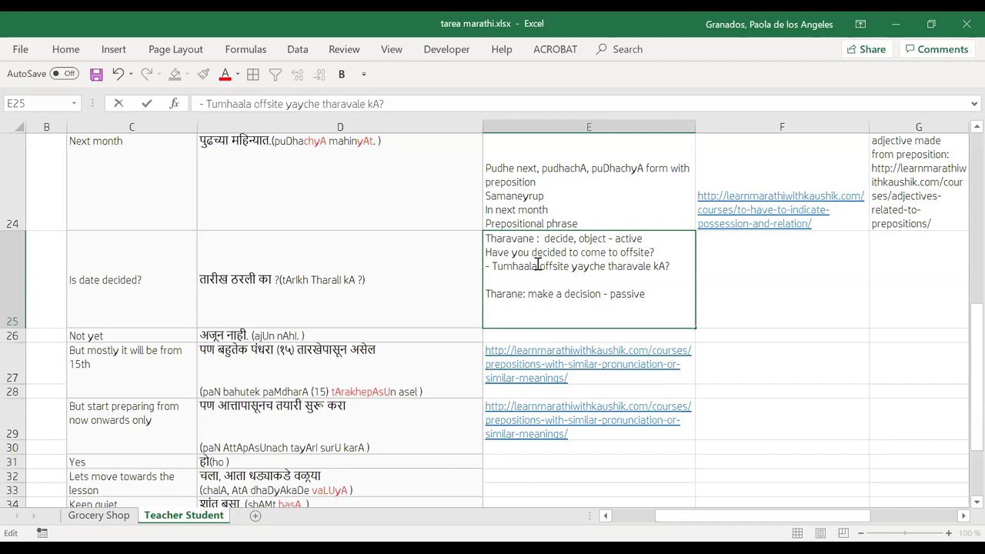
Step: Change "Tumhaala" to "Tumhi" and insert "la" after "offsite" in the Marathi example line of E25
key(BackSpace)
key(BackSpace)
key(BackSpace)
key(BackSpace)
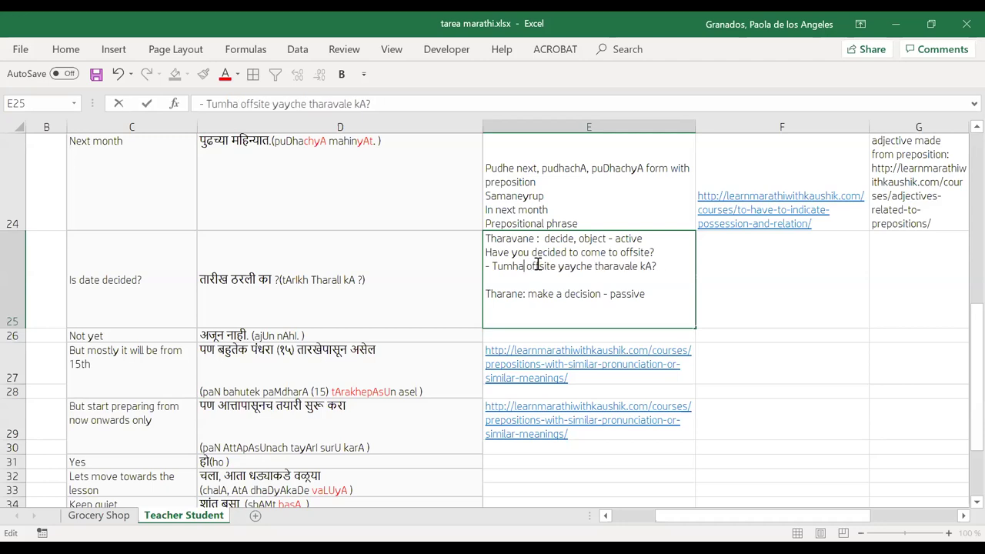
text(o)
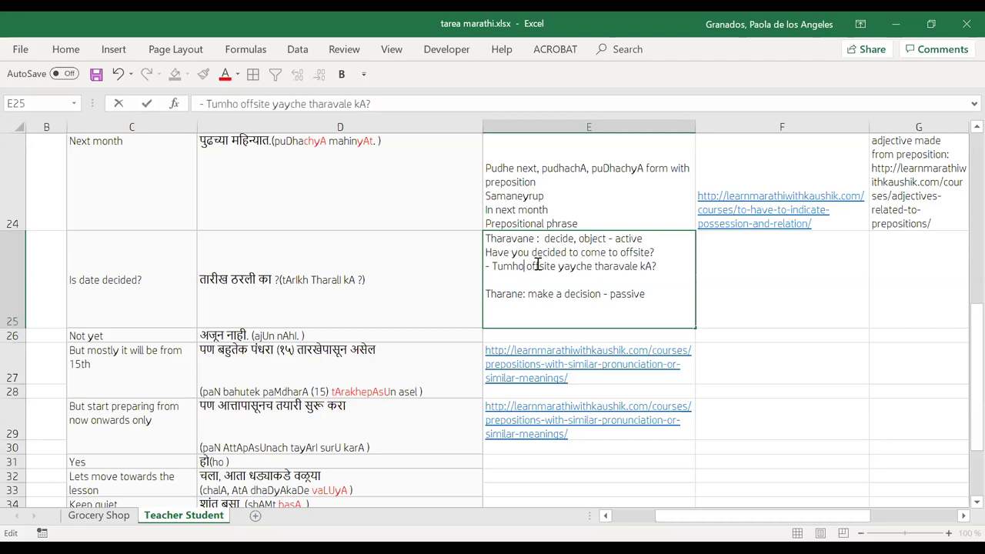
click(559, 267)
text(la)
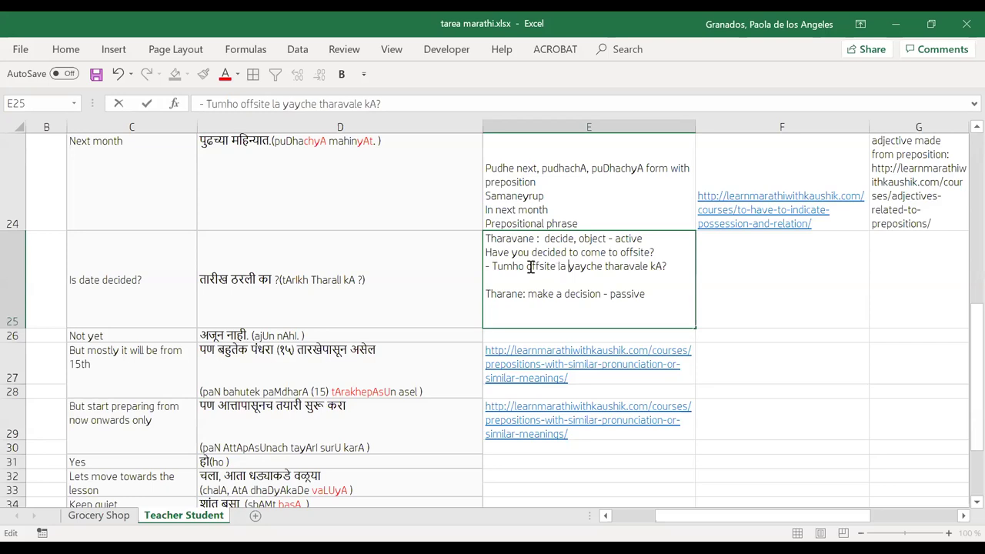
key(BackSpace)
text(i)
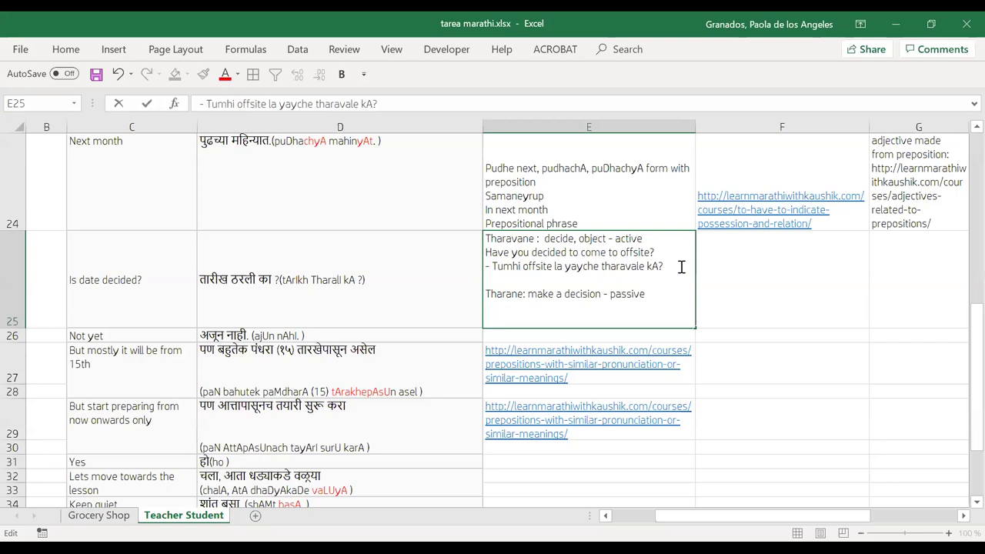
Step: Enter a second Marathi line "- Tumhi offsite la yayla tayar tha" on the blank line above Tharane in E25
click(500, 278)
text(- Tum)
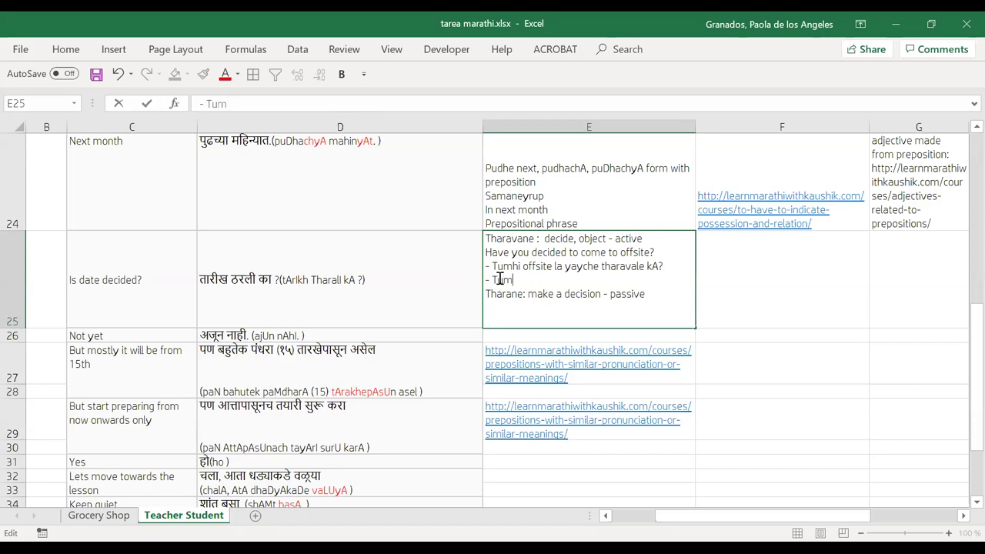
text(hi offsite la tay)
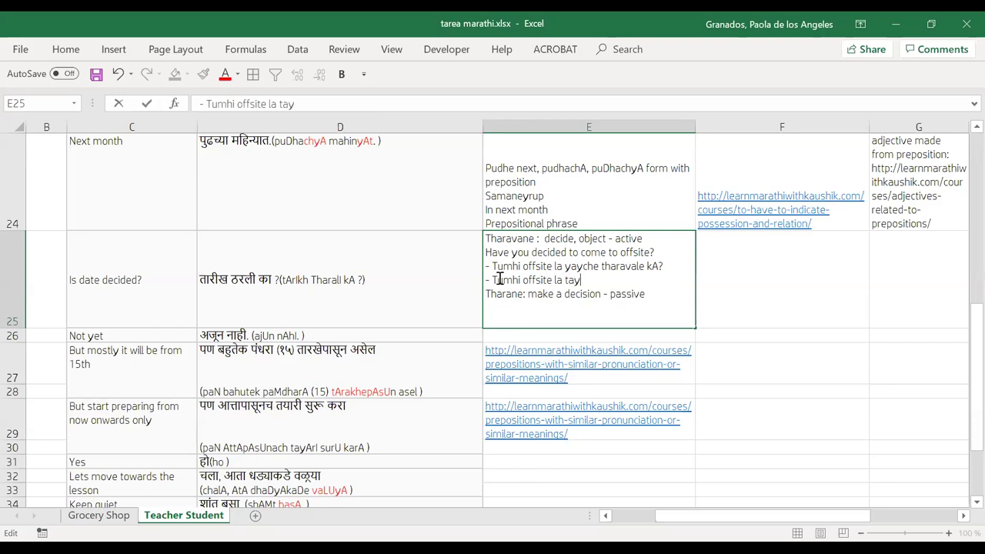
text(ar tha)
click(565, 279)
text(yala)
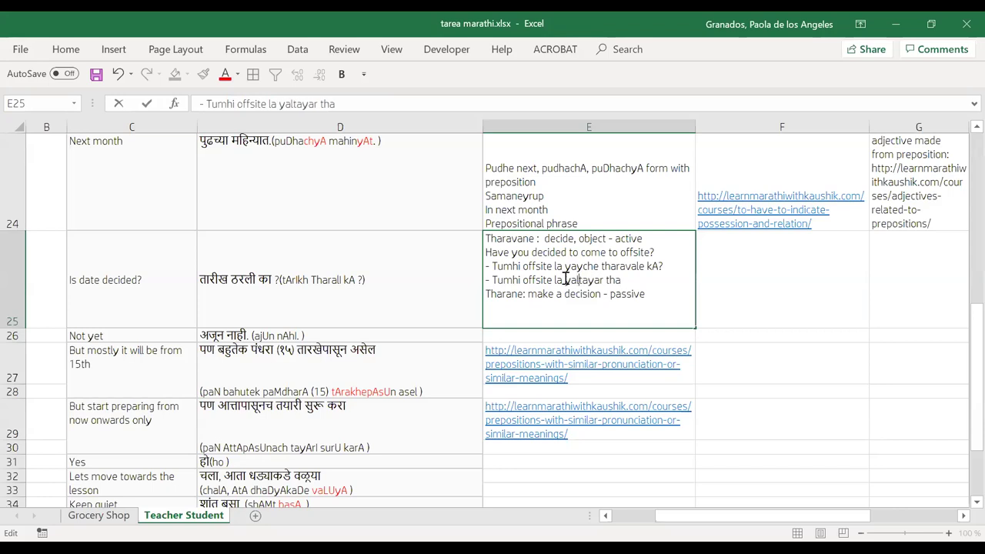
key(BackSpace)
key(BackSpace)
text(yla)
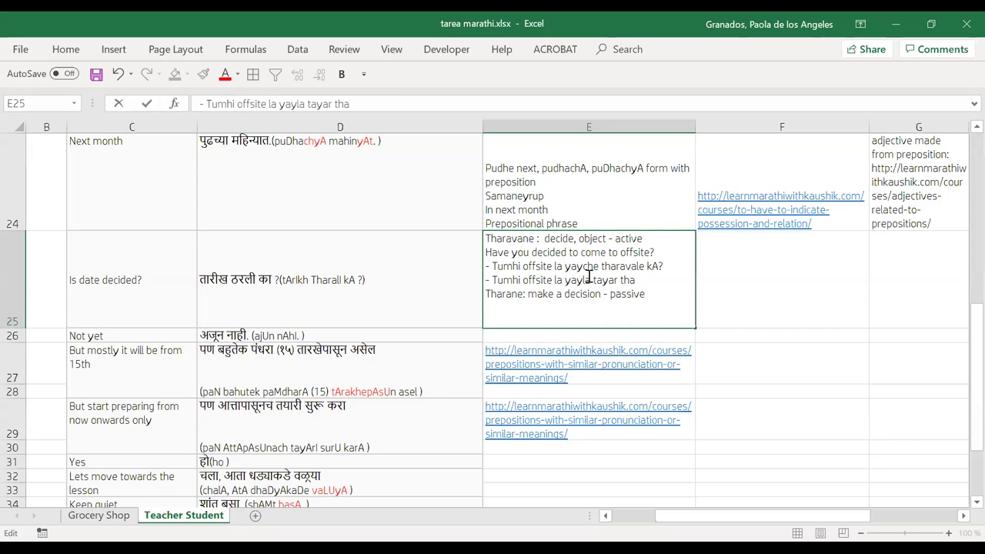
Step: Extend the second Marathi line's ending in E25 to "ahar tharavale K"
click(642, 275)
text(ravale)
click(622, 280)
text(ahar)
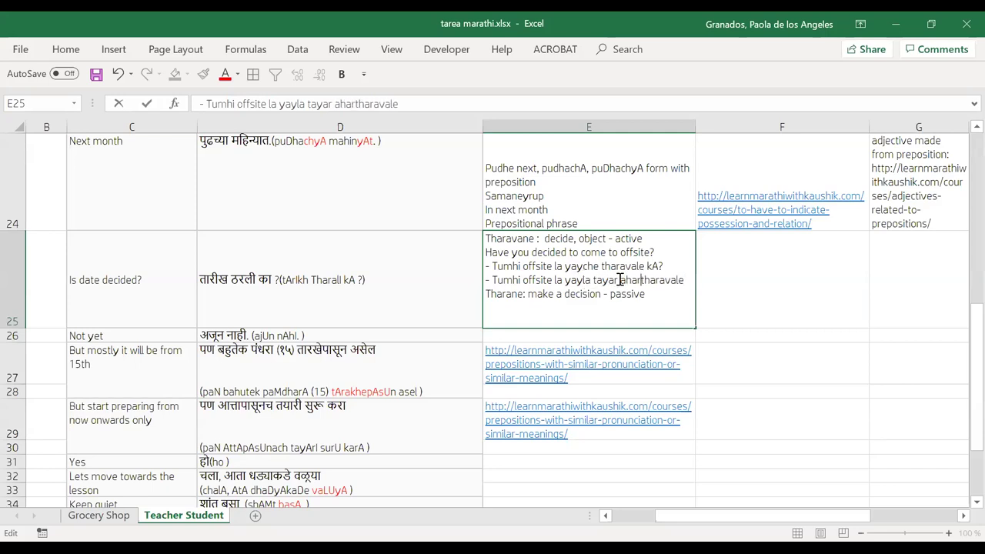
click(693, 281)
text(K)
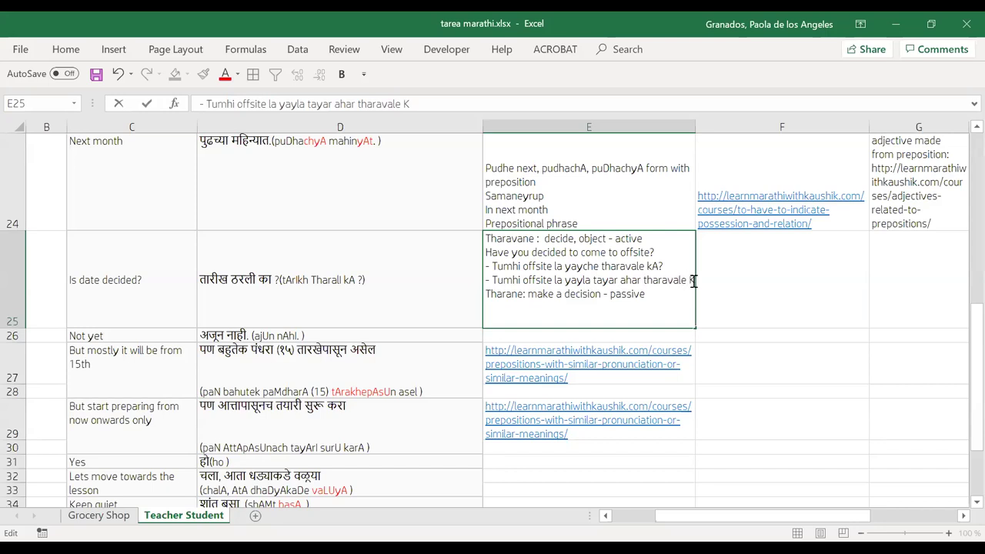
Step: Shorten the second Marathi line in E25 so it reads "- Tumhi offsite la yayla tayar ahat"
key(BackSpace)
key(BackSpace)
key(BackSpace)
key(BackSpace)
key(BackSpace)
key(BackSpace)
key(BackSpace)
key(BackSpace)
key(BackSpace)
key(BackSpace)
key(BackSpace)
key(BackSpace)
key(BackSpace)
text(t)
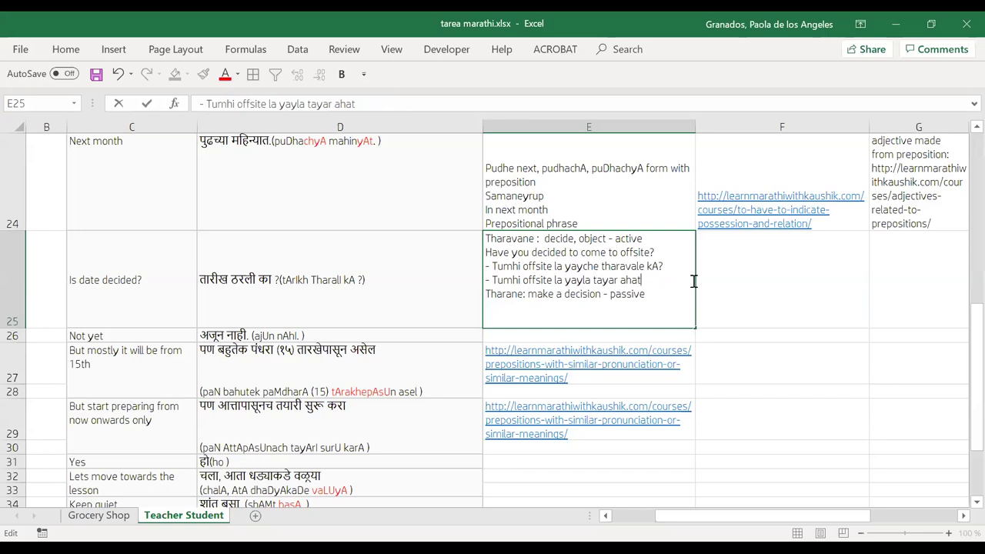
Step: Complete the second Marathi line in E25 with "kA?" and add a blank line beneath it
text( kA)
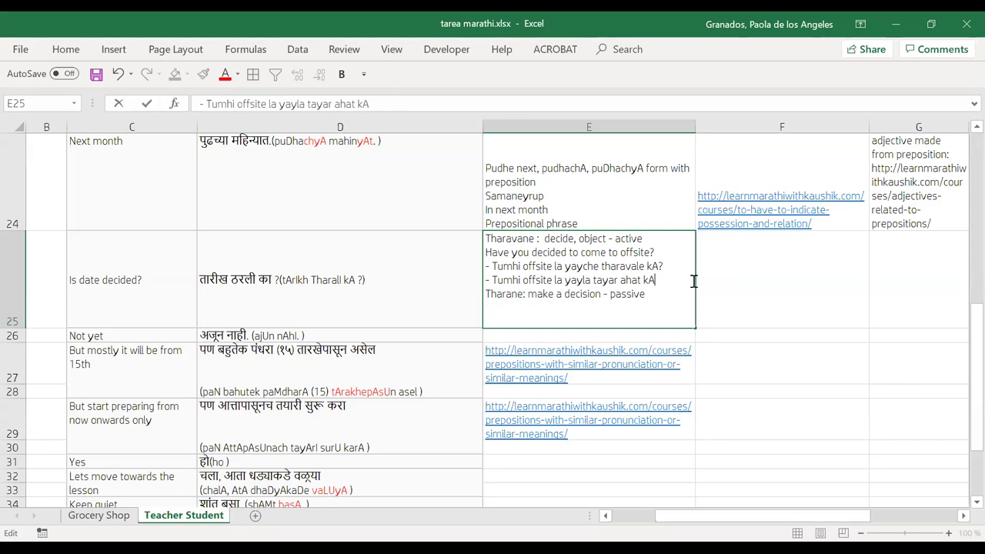
text(?)
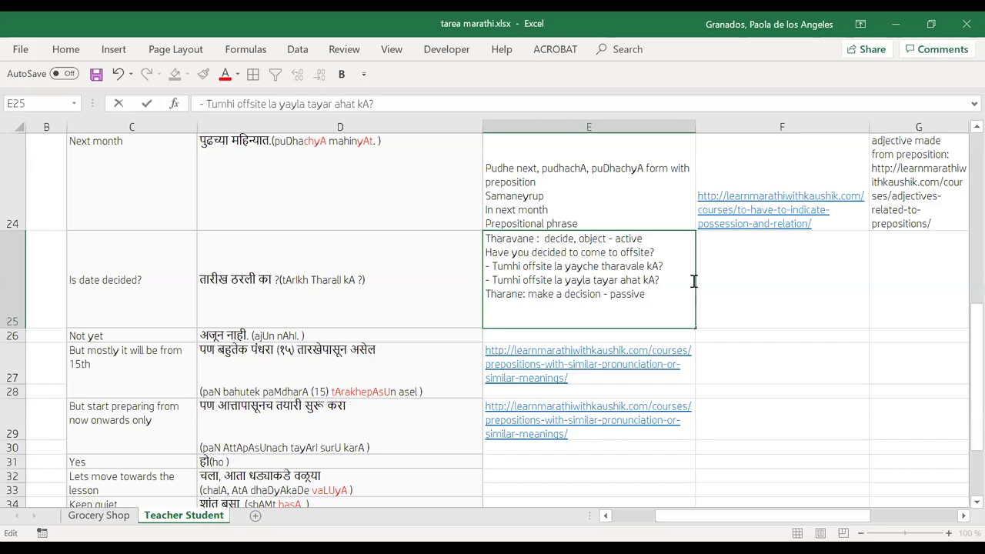
key(alt+Return)
Step: Insert the English line "Are you ready to go to the offsite?" above the second Marathi line in E25
key(Up)
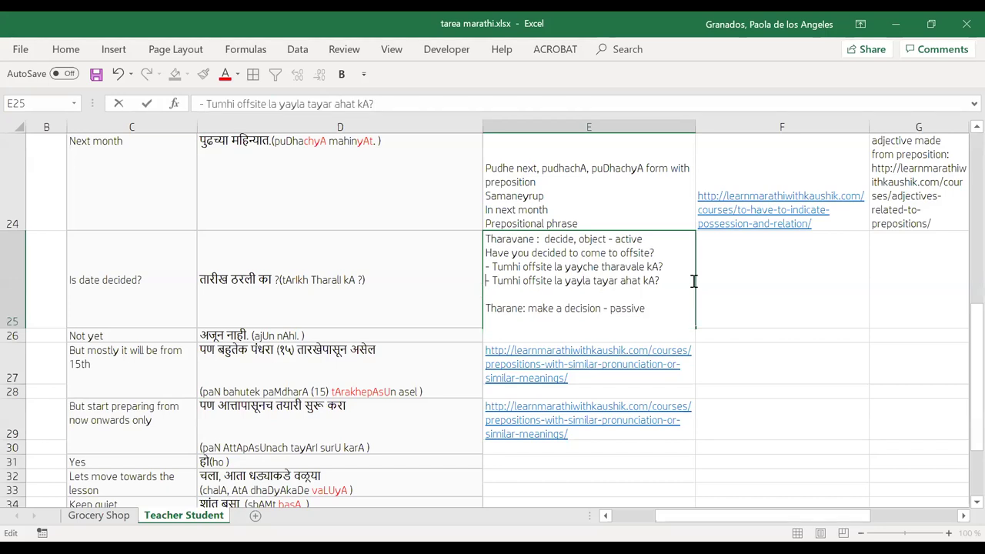
key(alt+Return)
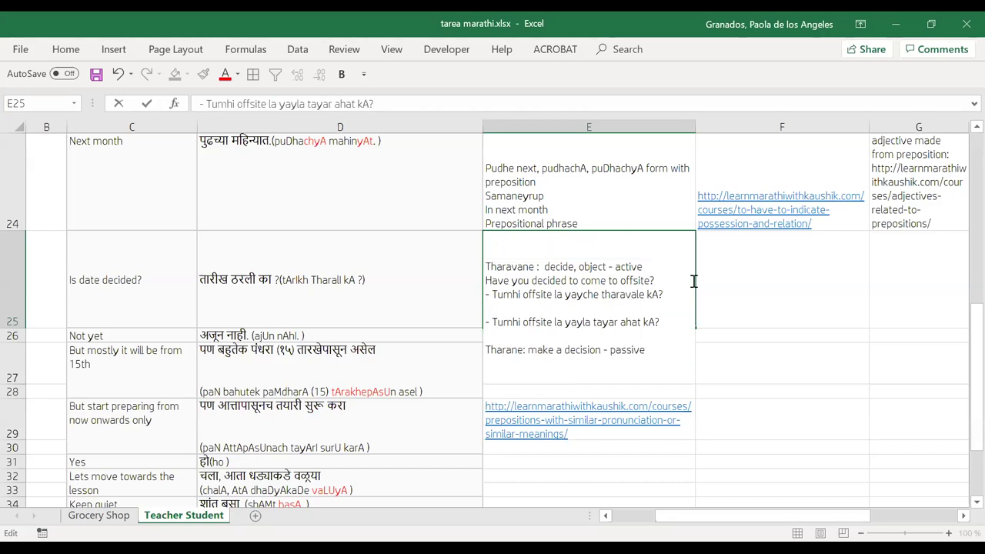
text(Are you ready)
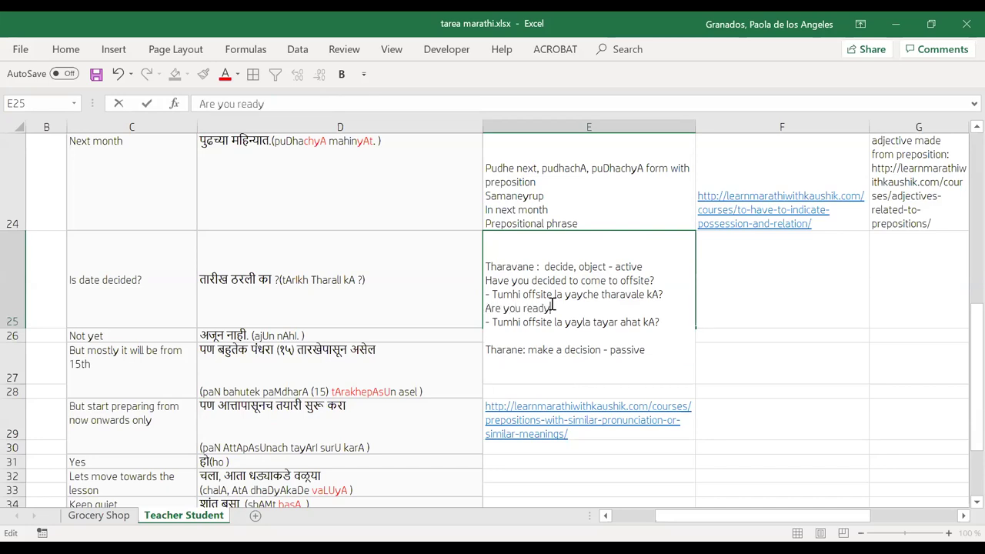
text( to go to the )
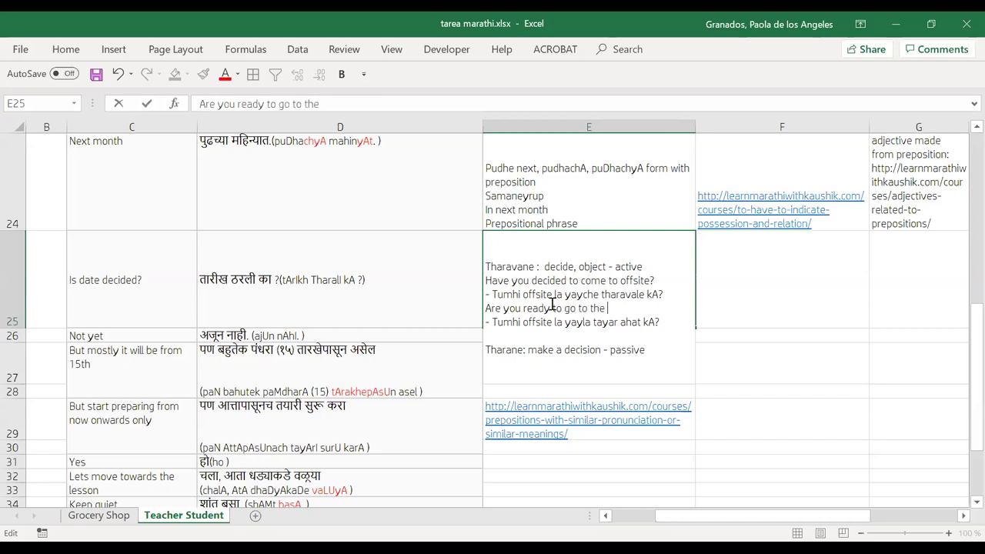
text(offisite.)
key(BackSpace)
text(?)
Step: Add a blank line below "Have you decided to come to offsite?" in E25 and enter "Me tharavale nahi" under the first Marathi line
click(664, 281)
key(alt+Return)
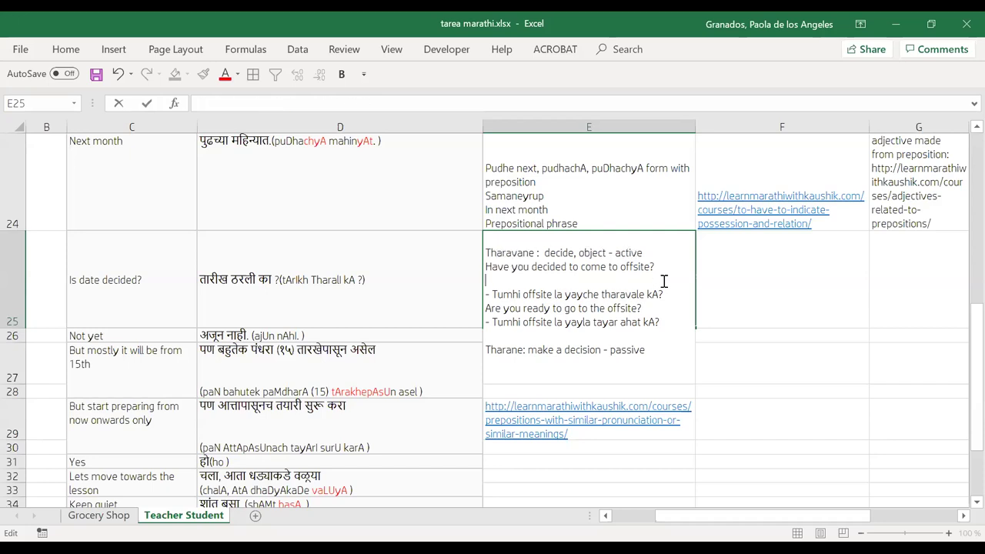
click(663, 293)
key(alt+Return)
text(Me )
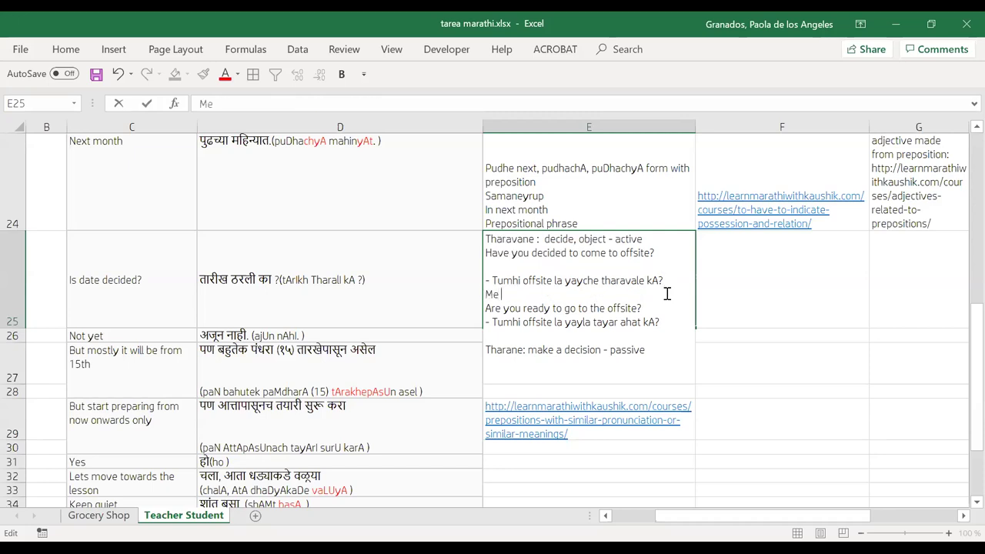
text(tharavale nahi)
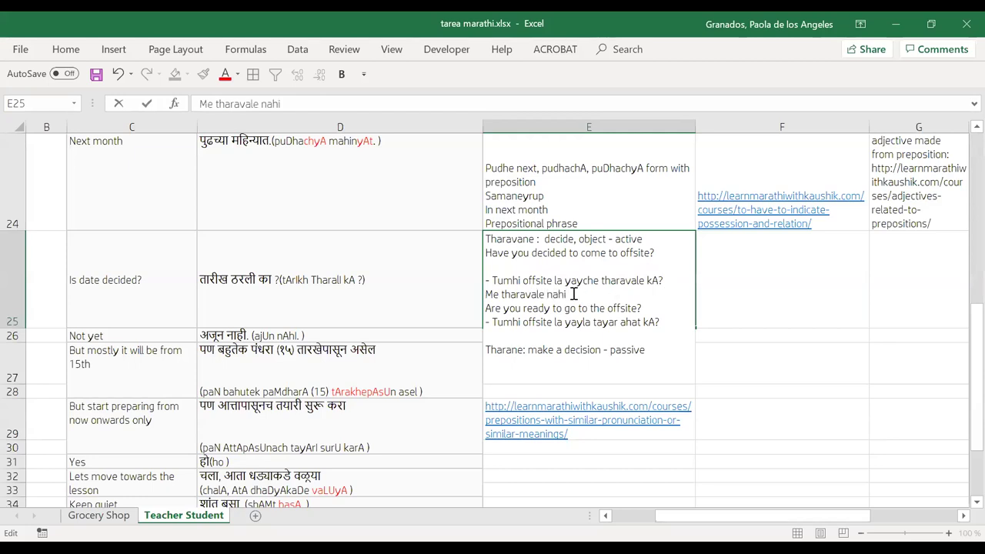
Step: Move the text "Me tharavale nahi" out of E25 into E26, leaving its old line blank
drag(573, 294, 486, 295)
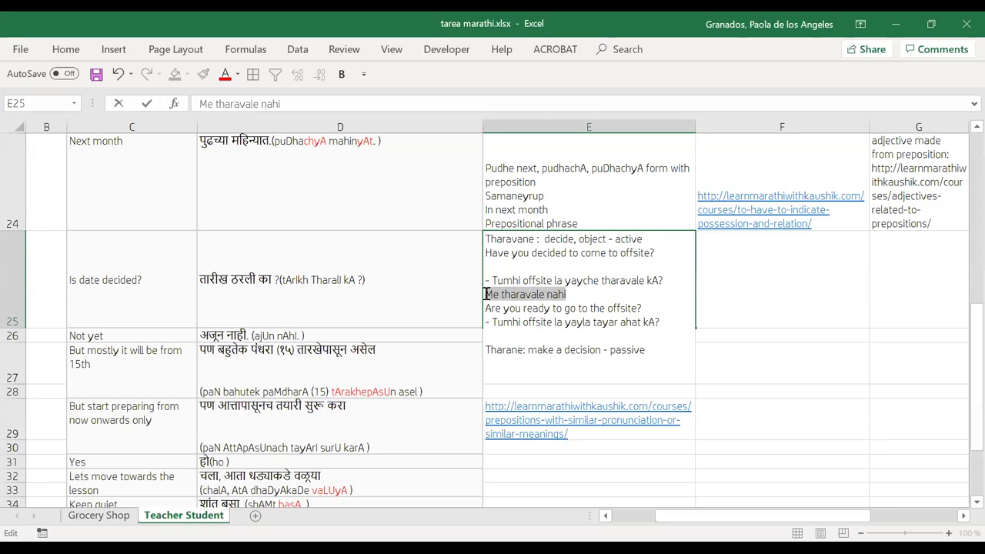
click(443, 306)
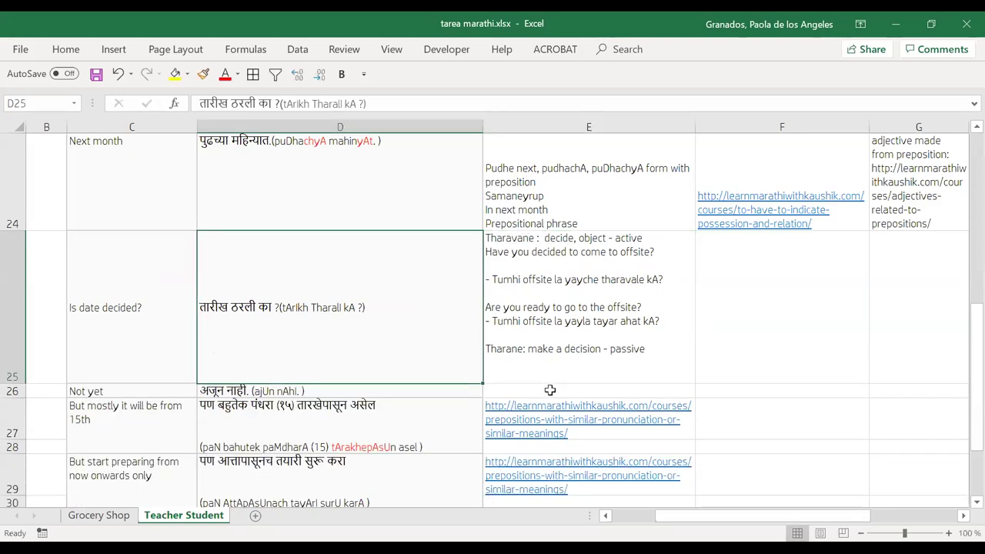
double_click(551, 390)
text(Me tharavale nahi)
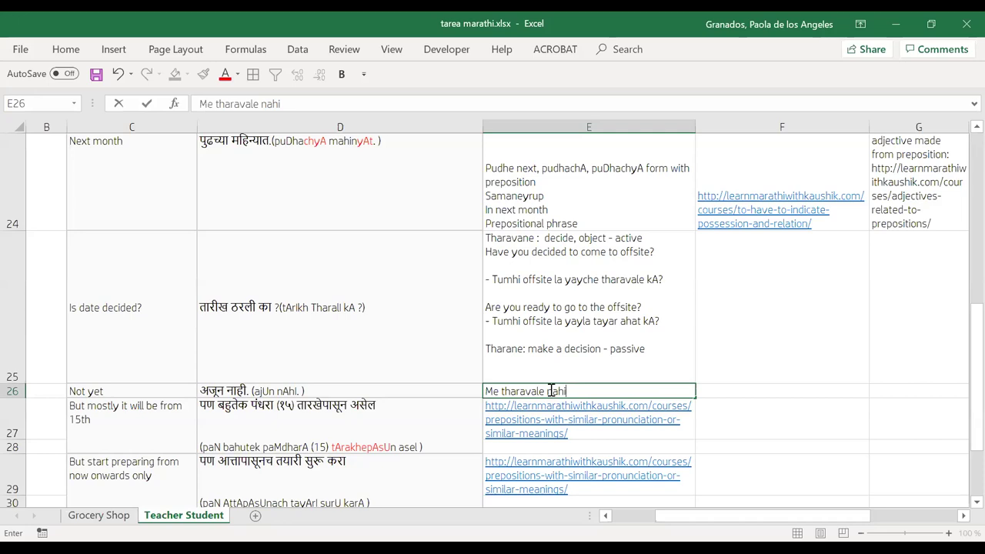
Step: Insert "ajun" before "tharavale" in E26 so it reads "Me ajun tharavale nahi"
text(a)
key(BackSpace)
key(BackSpace)
key(Left)
key(Left)
double_click(550, 391)
text(ajun)
key(BackSpace)
key(BackSpace)
key(BackSpace)
key(BackSpace)
click(501, 390)
text(ajun)
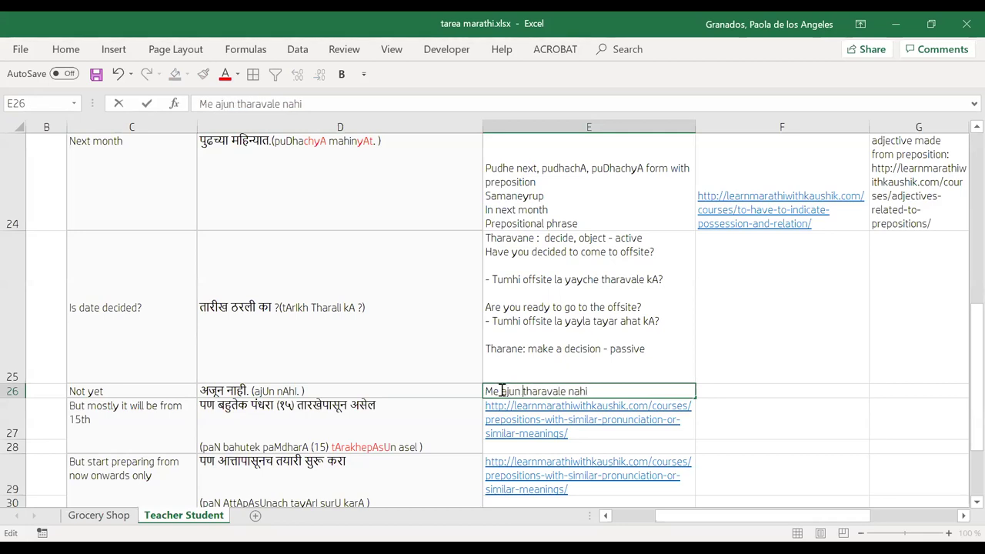
click(736, 364)
Step: Color the words "yayche" and "yayla" red in the two Marathi lines of E25
click(680, 306)
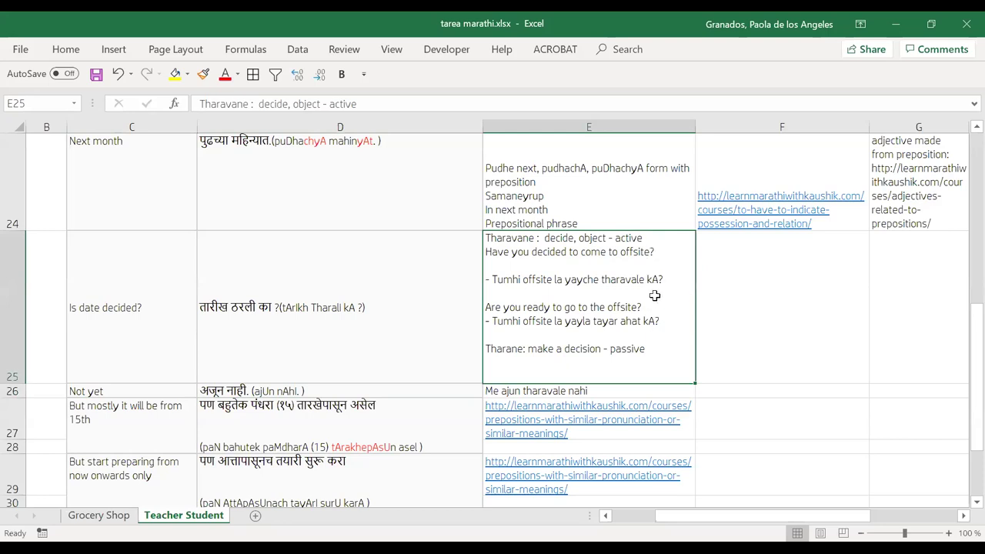
double_click(599, 279)
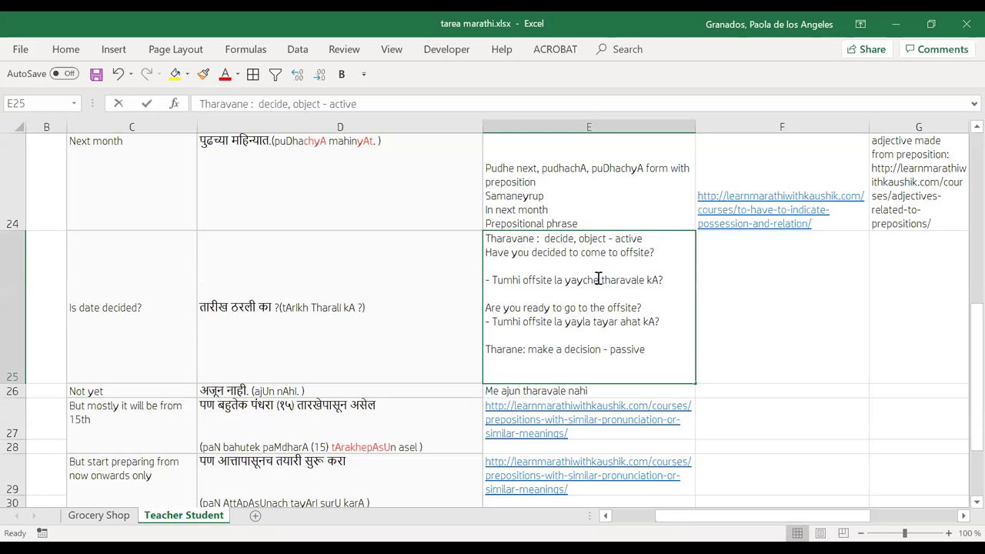
drag(599, 280, 566, 279)
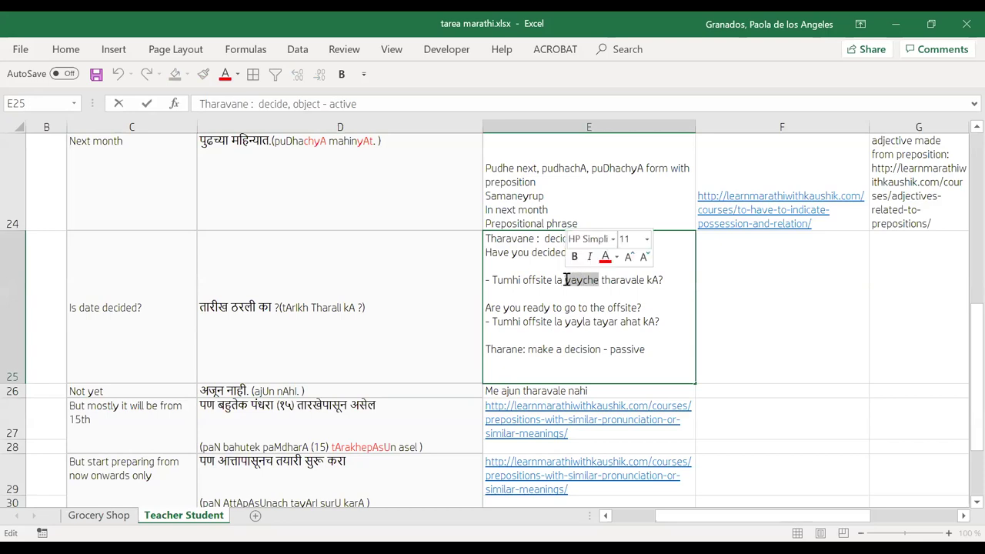
click(605, 258)
click(592, 321)
drag(593, 321, 562, 321)
click(603, 300)
Step: Enter the note "positive verbs" in F25
click(737, 285)
text(positive verbs)
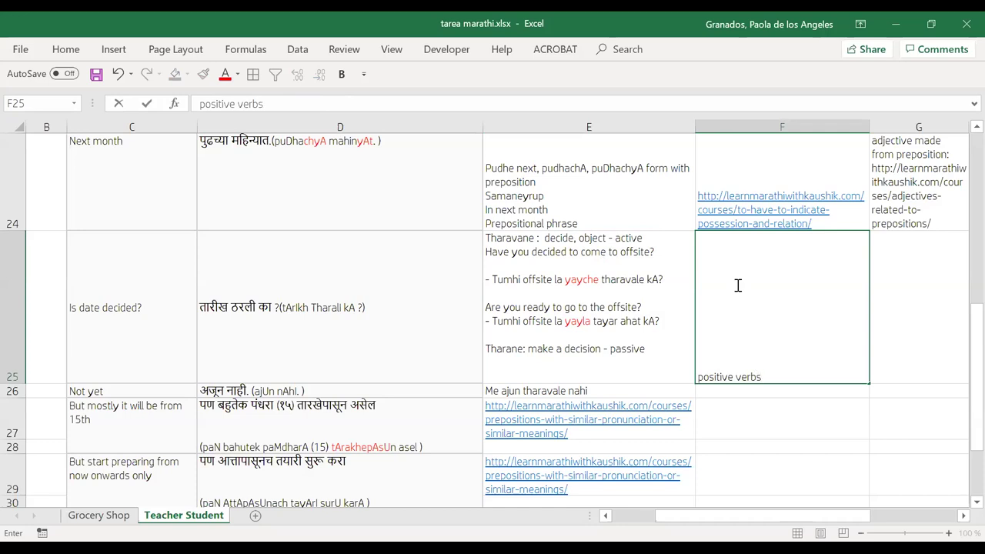
click(669, 358)
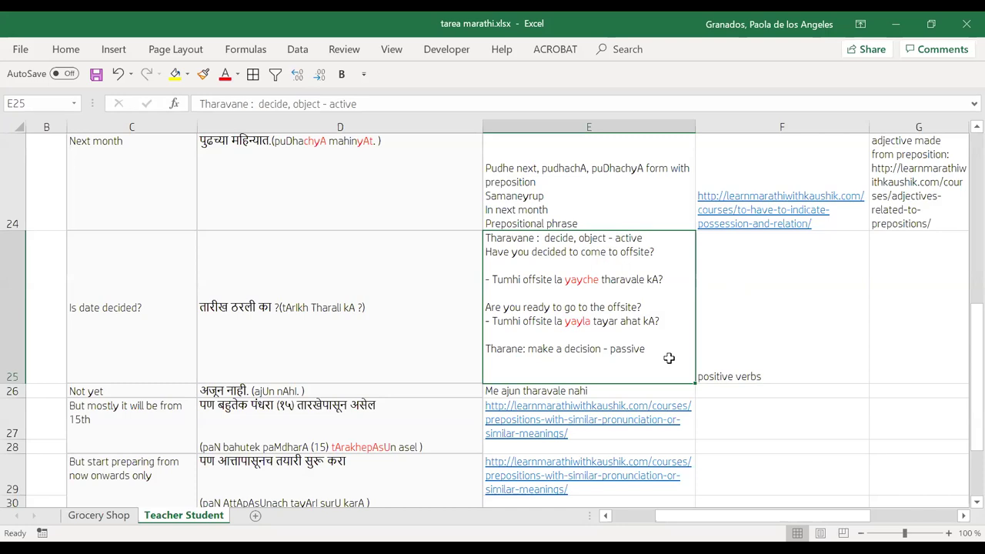
click(345, 265)
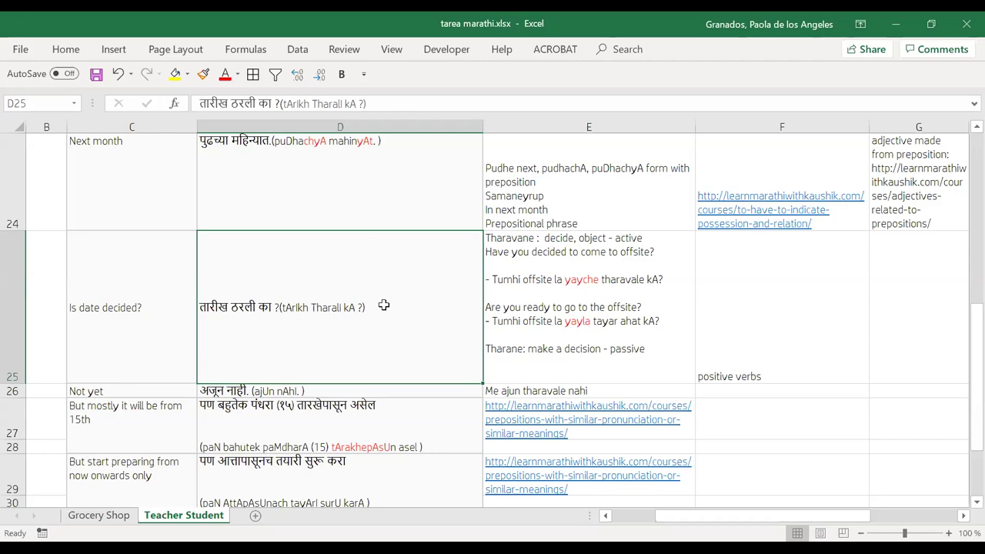
click(786, 330)
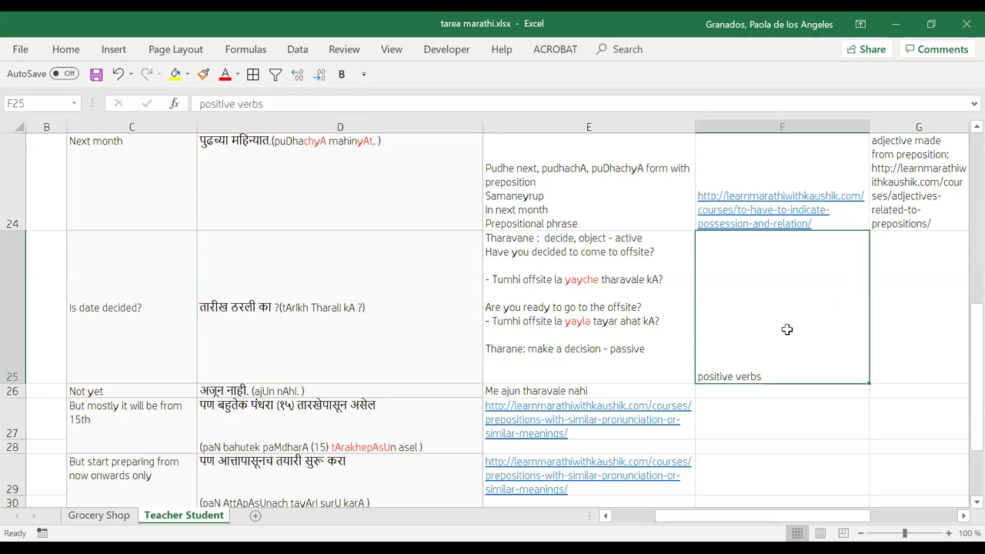
key(Return)
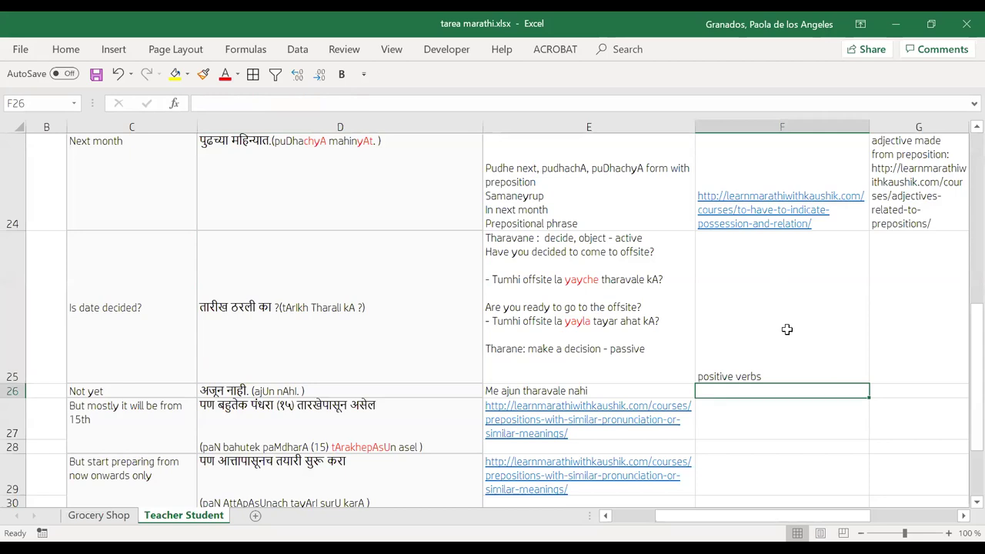
Step: Remove the trailing blank lines after "Tharane: make a decision - passive" in E25
double_click(504, 378)
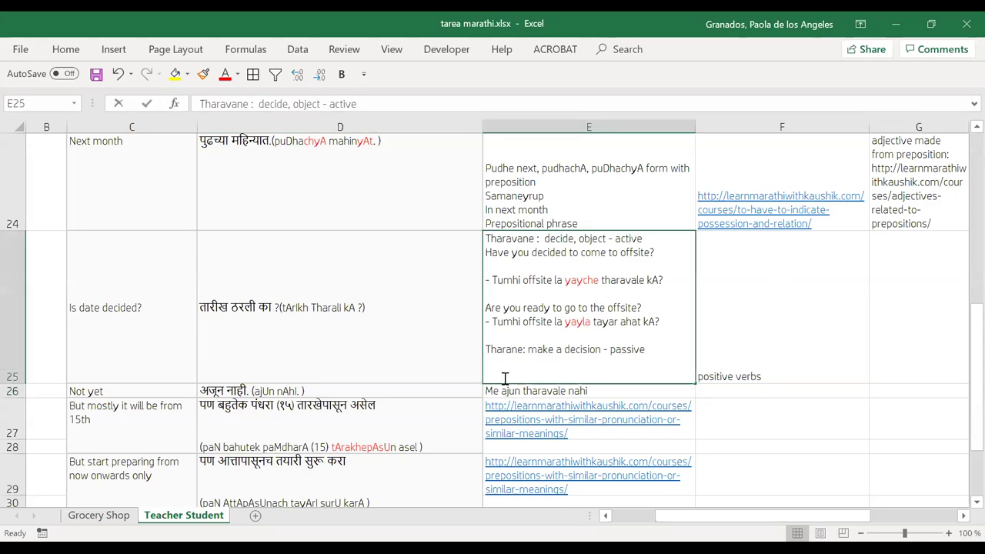
key(BackSpace)
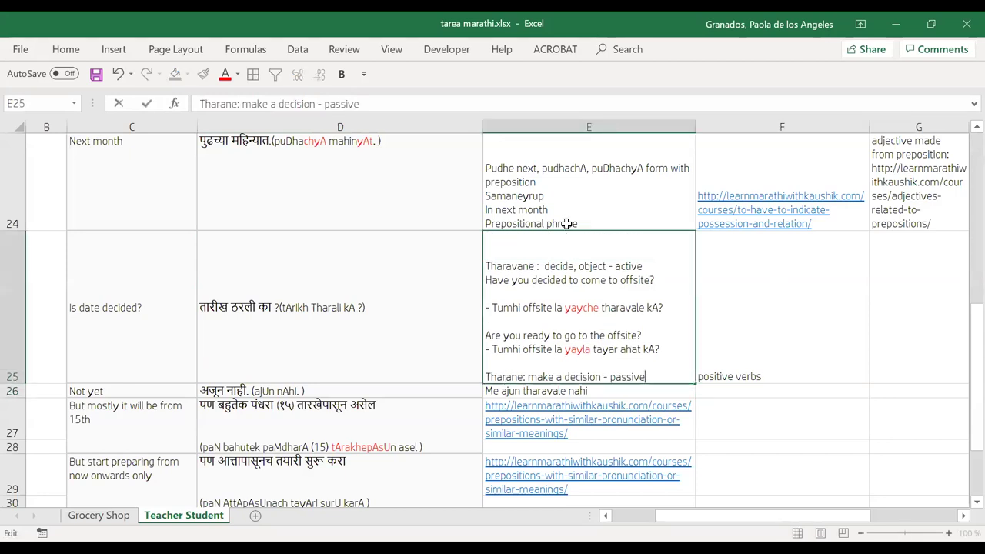
Step: Fill the "positive verbs" cell F25 with orange
click(772, 284)
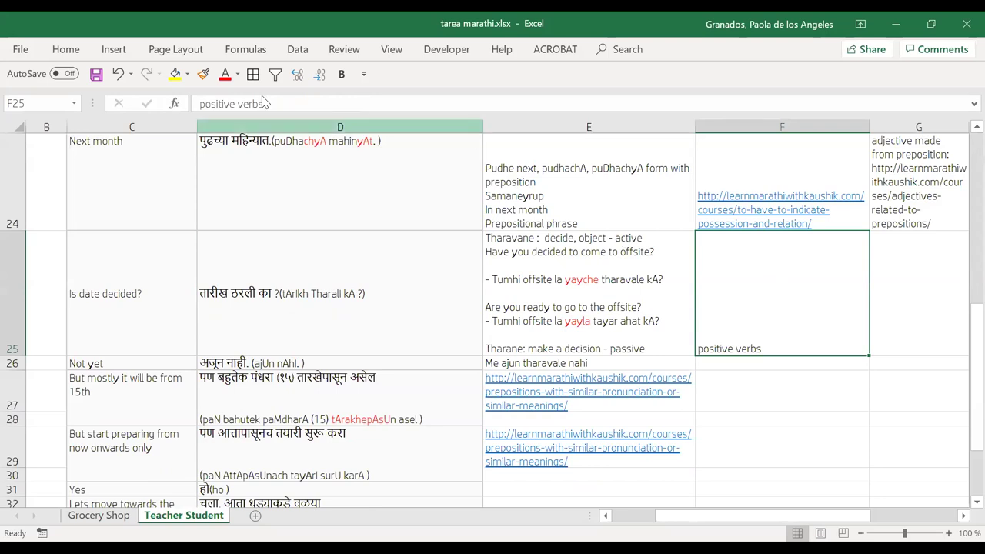
click(186, 75)
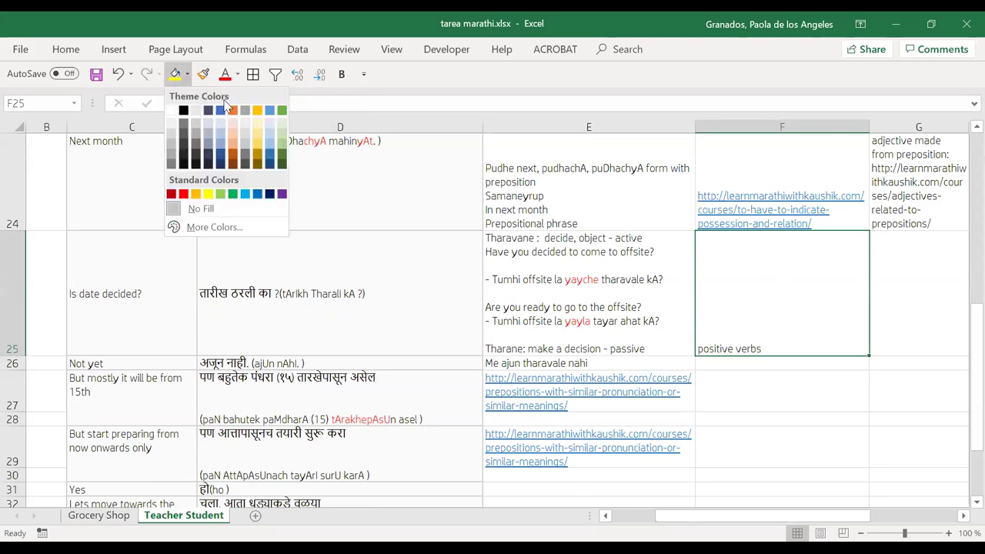
click(233, 112)
Step: Examine the sentence "But mostly it will be from 15th" and its Marathi translation in row 27
click(716, 364)
key(Down)
key(Down)
key(Down)
key(Down)
key(Down)
key(Down)
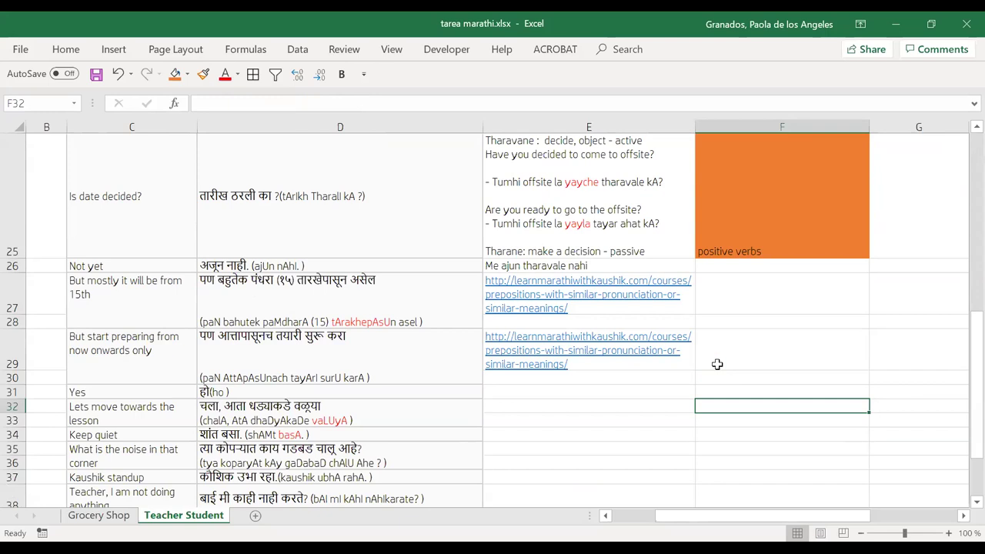
click(138, 298)
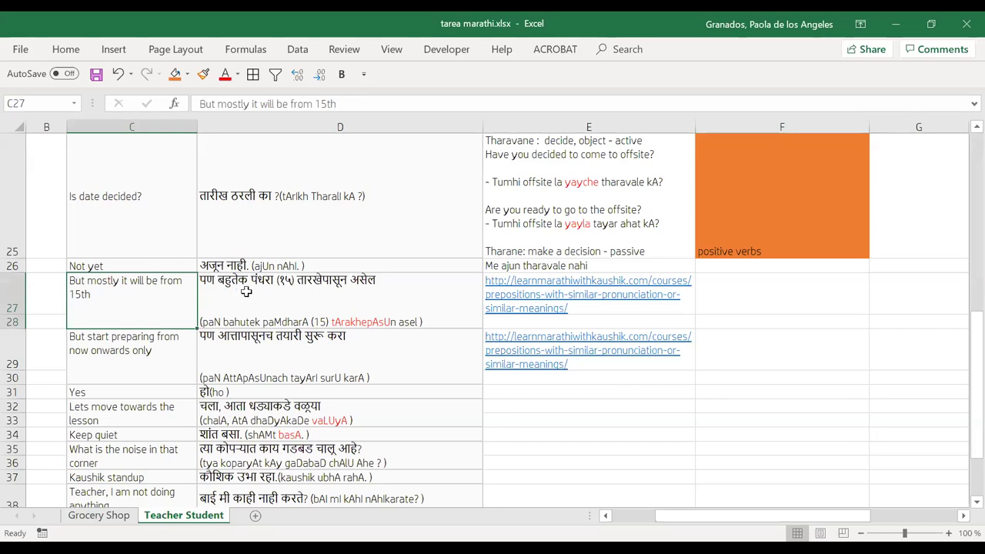
click(274, 295)
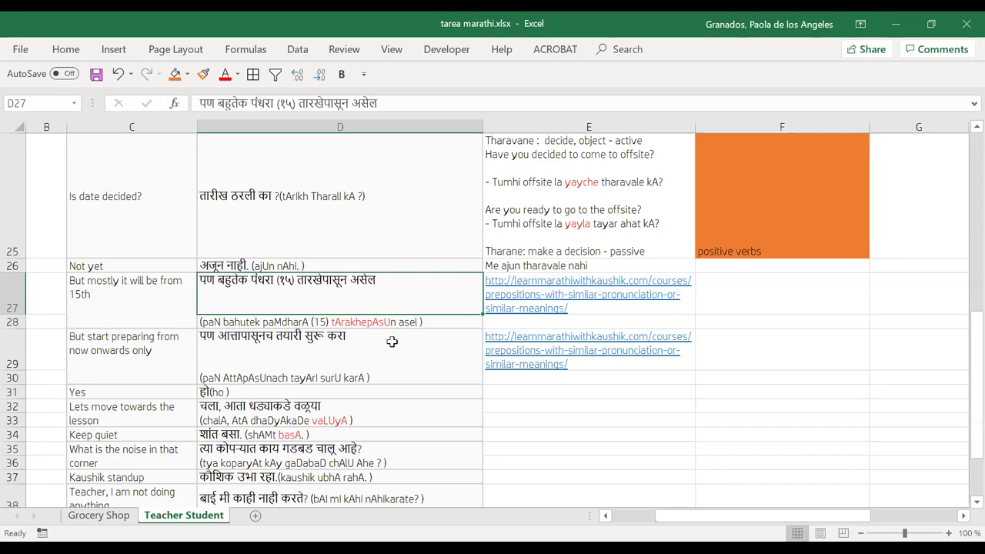
Step: Color the word "tArIkh" red in the transliteration in D25
double_click(309, 195)
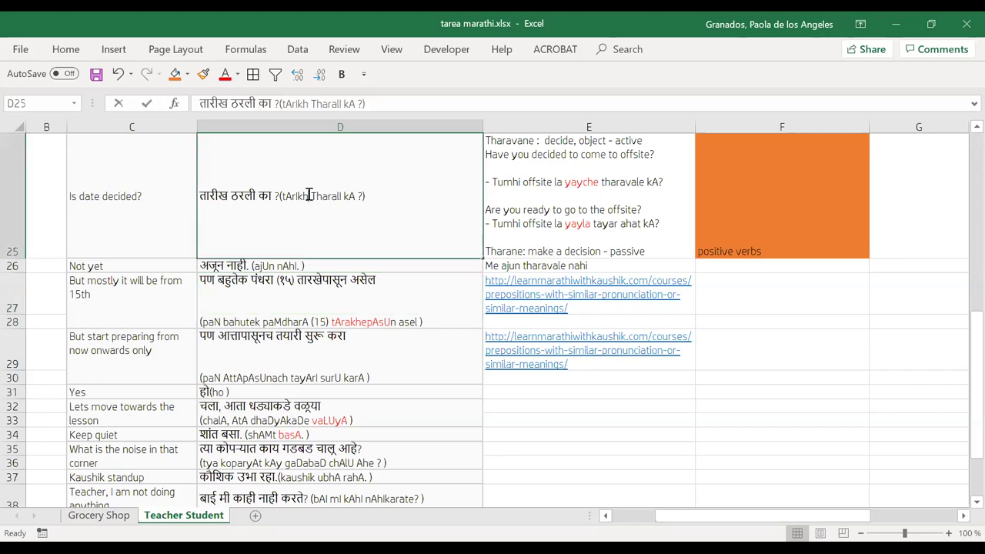
drag(308, 195, 283, 195)
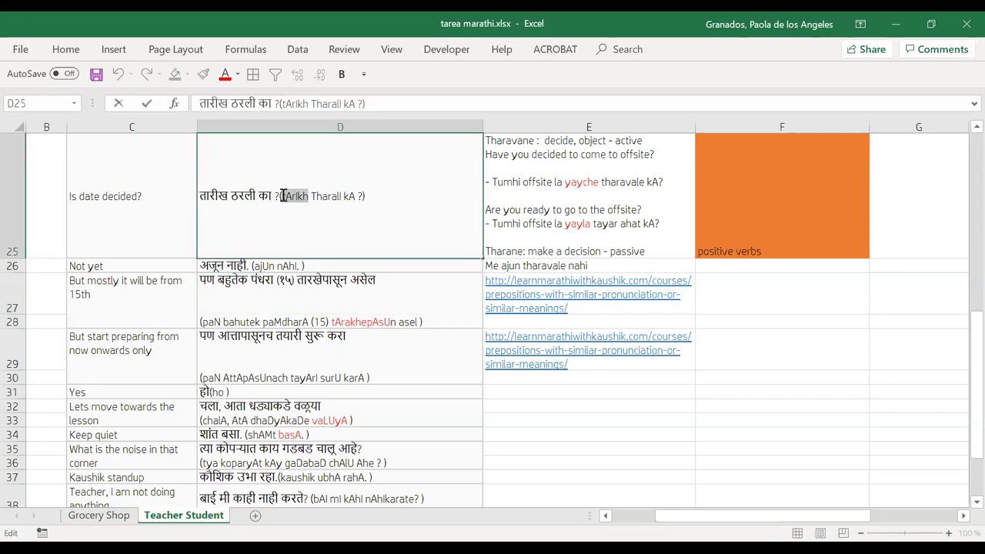
click(319, 173)
click(439, 330)
click(443, 310)
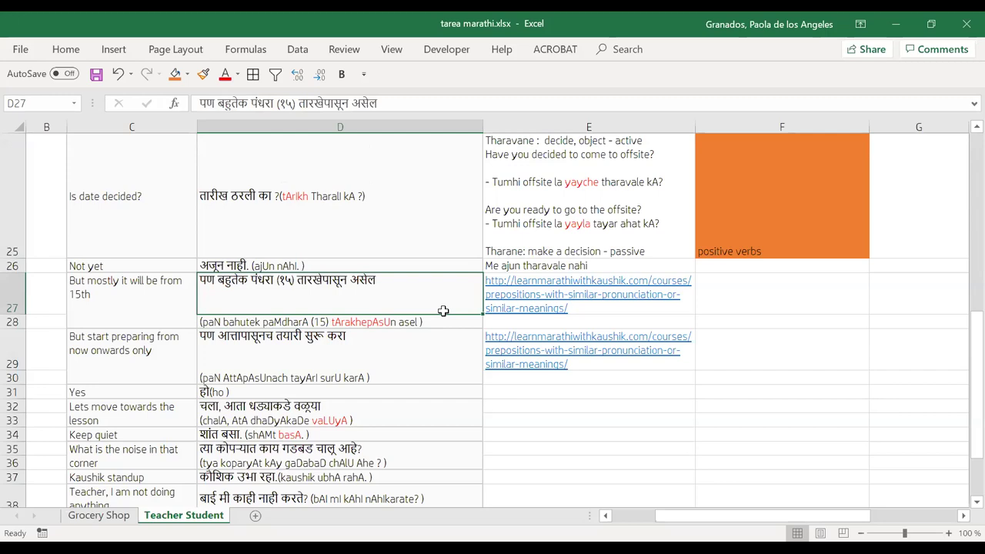
Step: Color the word "AttApAsUnach" red in the transliteration in D30
click(736, 288)
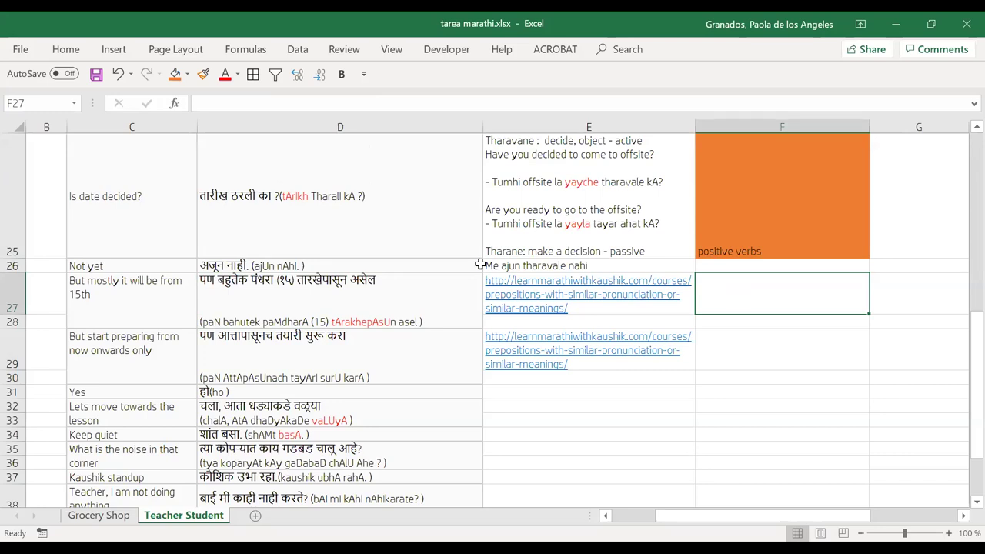
click(139, 357)
scroll(139, 357, down, 3)
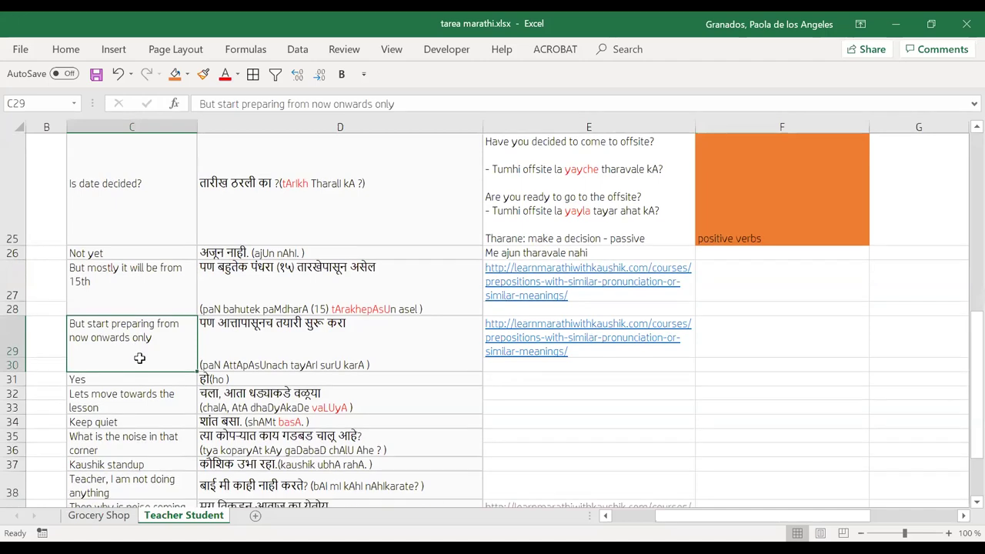
scroll(139, 357, up, 3)
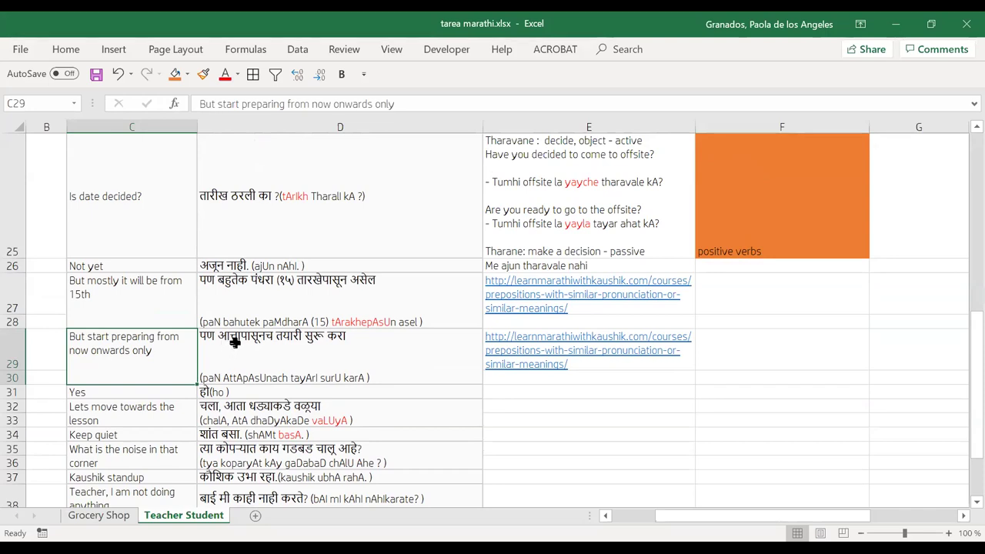
double_click(286, 378)
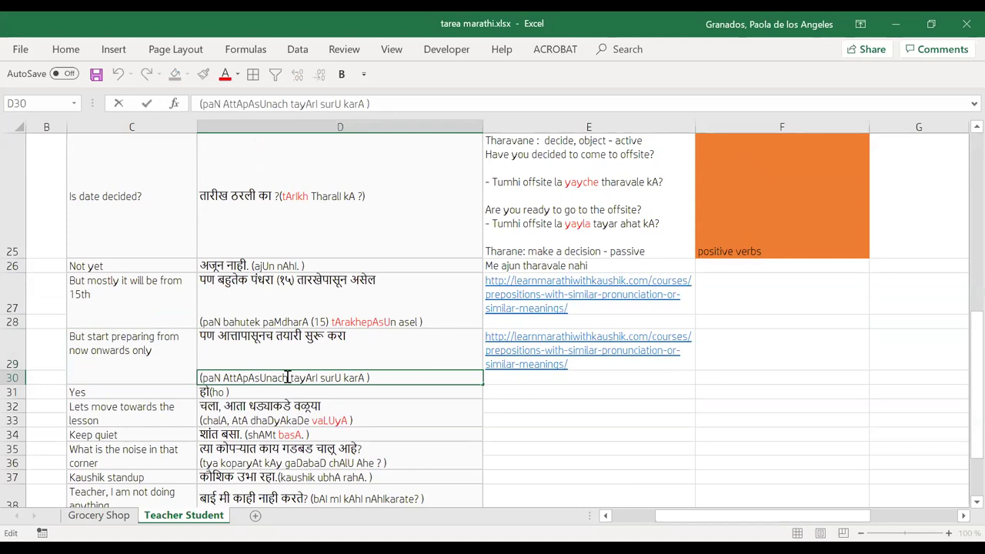
drag(286, 378, 227, 375)
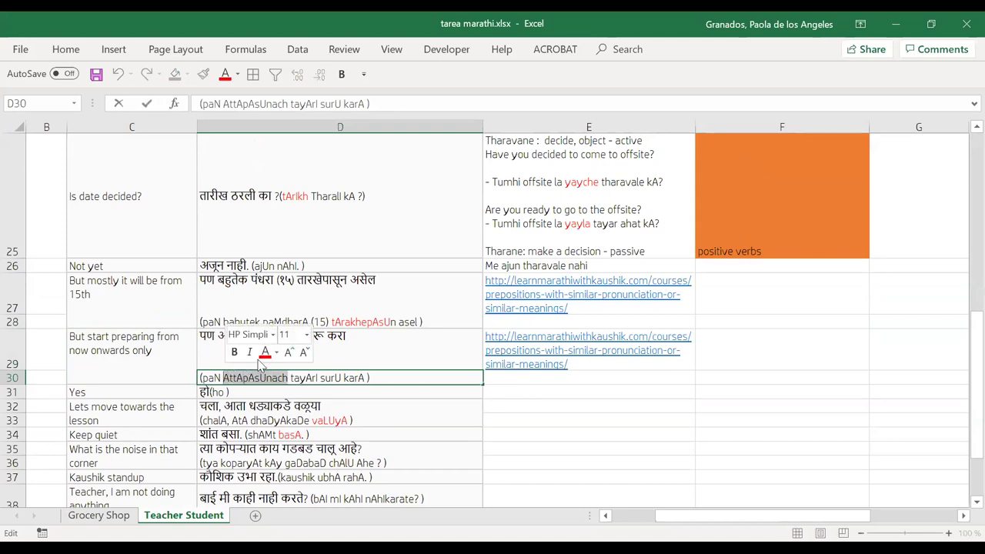
click(264, 352)
click(391, 313)
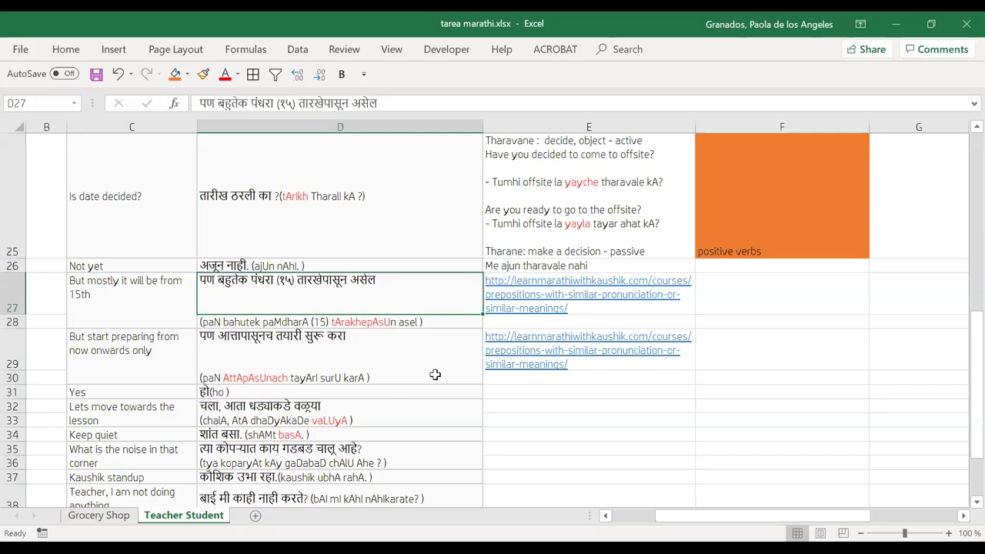
Step: Make the ending "ch" of "AttApAsUnach" bold in D30
click(284, 377)
double_click(284, 377)
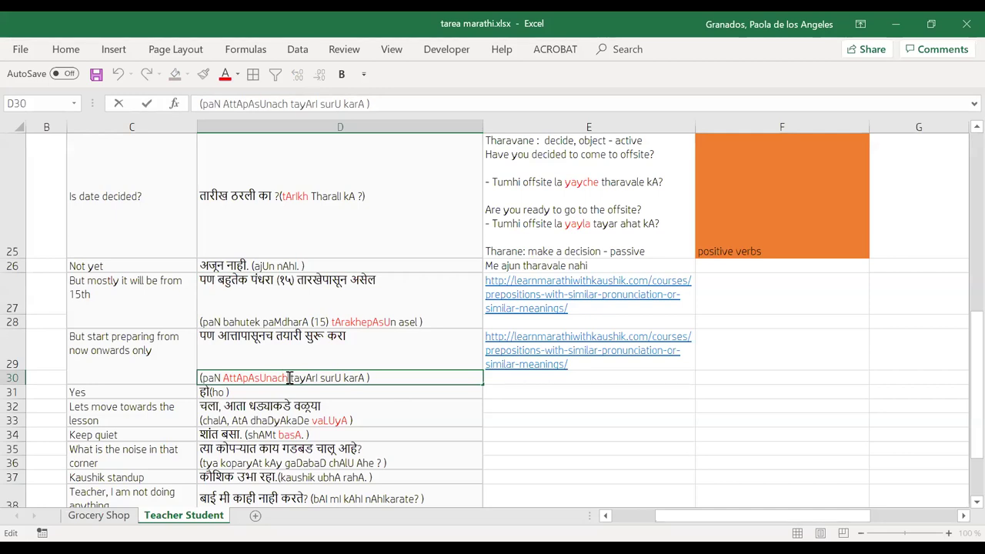
drag(289, 377, 281, 377)
click(287, 354)
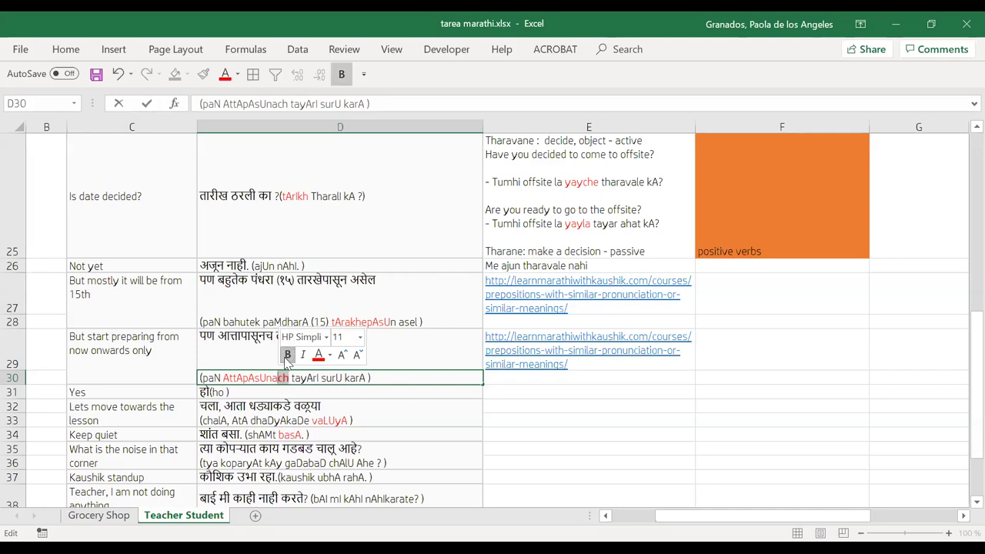
click(430, 360)
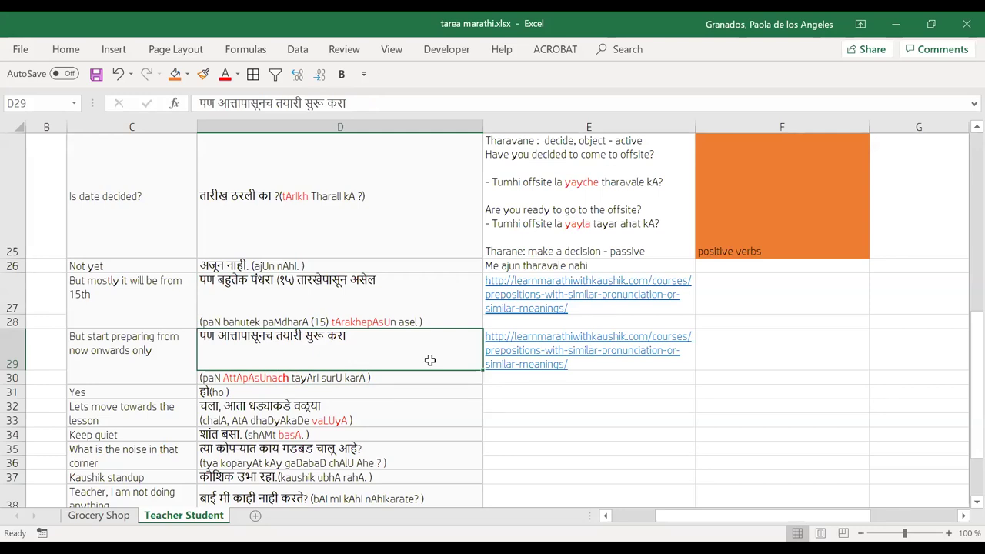
Step: Read through the conversation lines that follow "But start preparing from now onwards only"
key(Down)
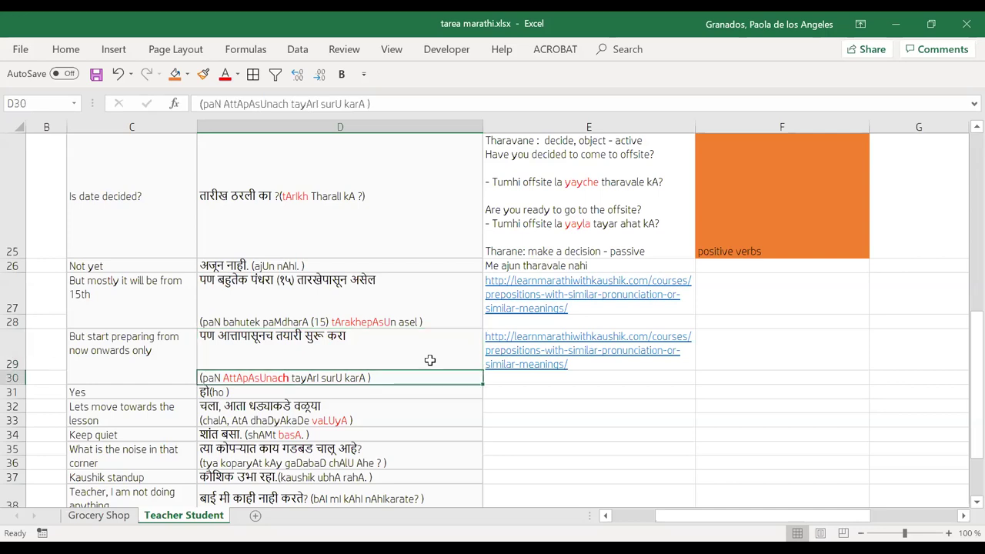
key(Down)
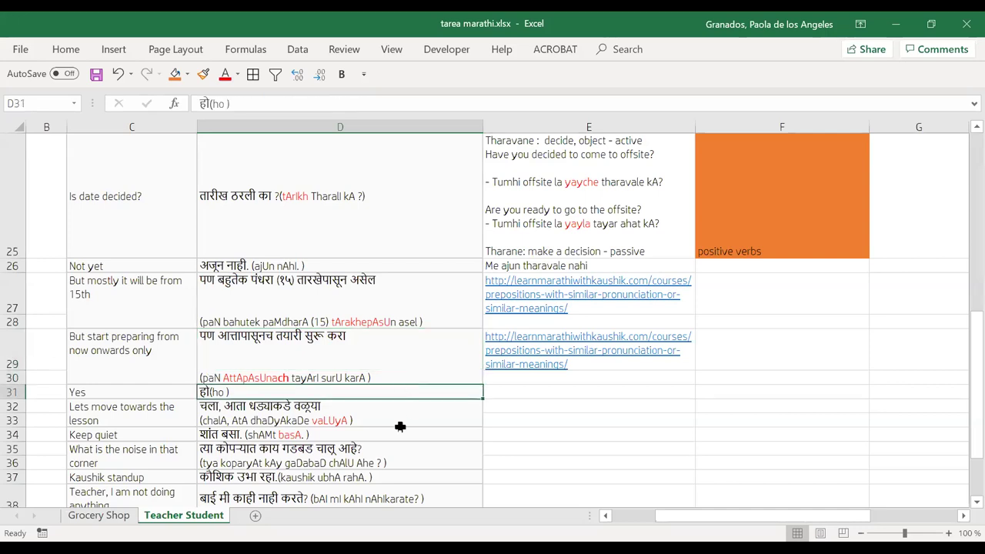
scroll(400, 427, down, 3)
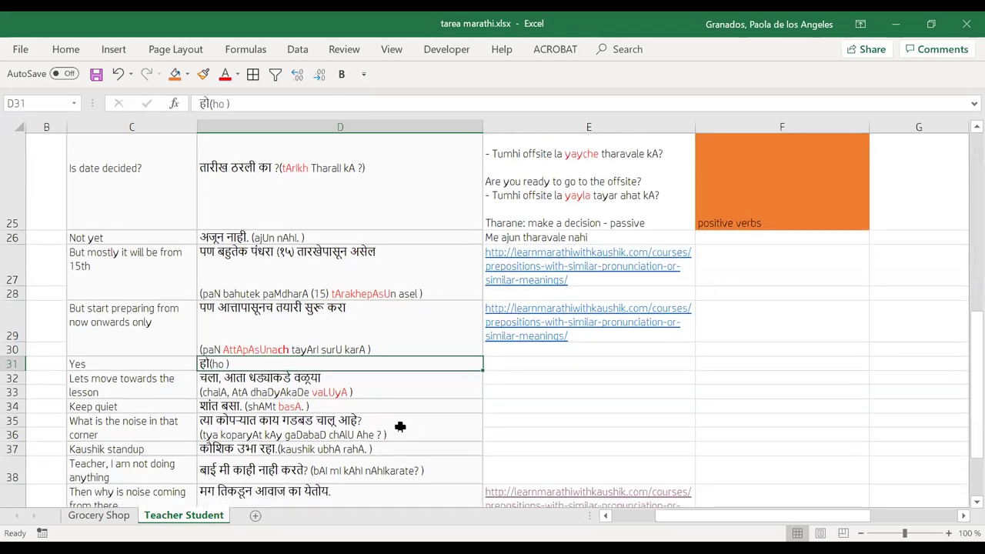
scroll(400, 427, up, 3)
scroll(400, 427, down, 3)
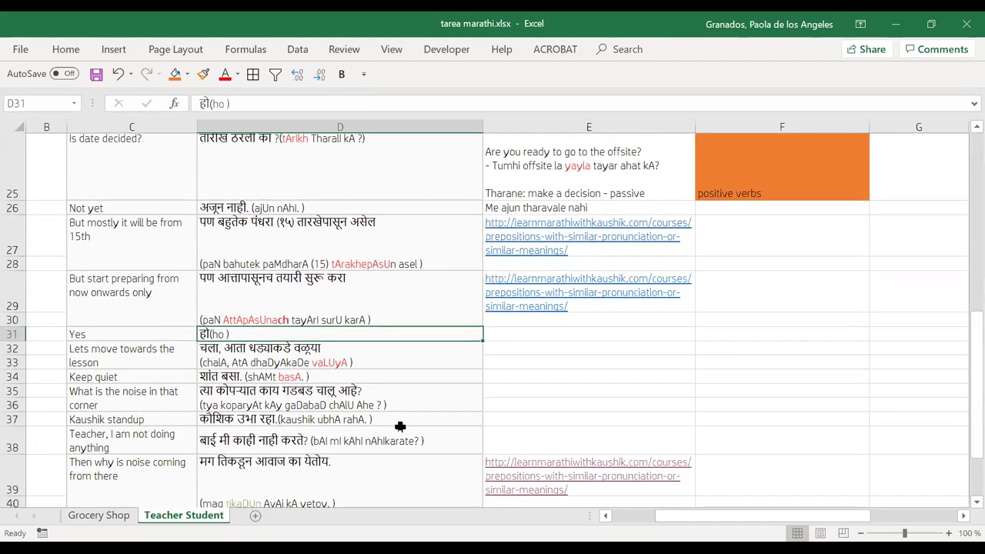
scroll(400, 427, down, 1)
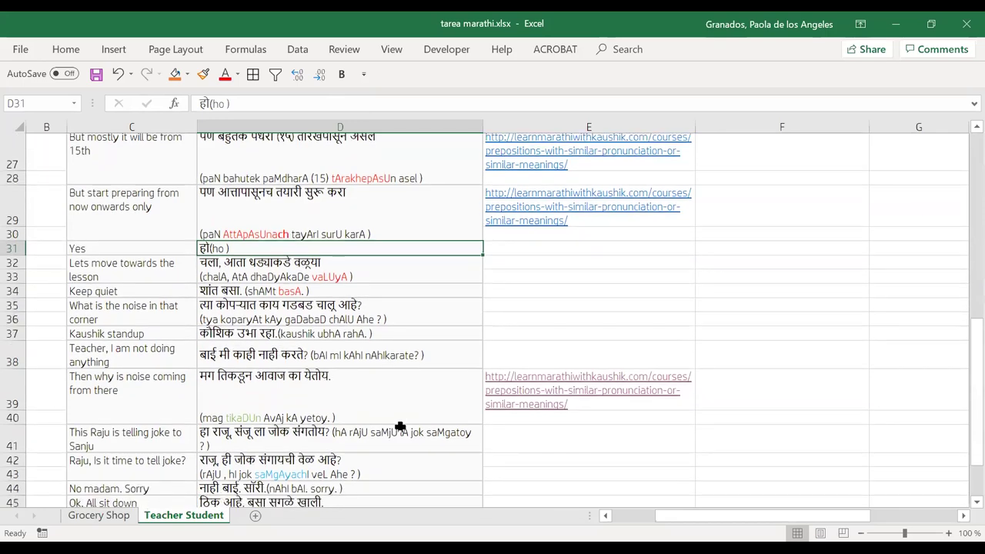
scroll(400, 427, down, 1)
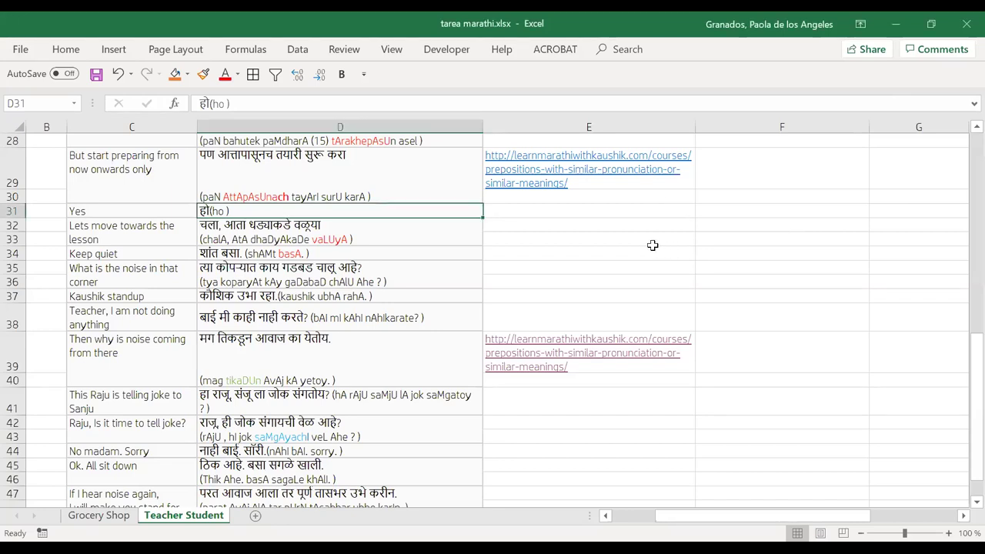
Step: Enter these vocabulary lines in F29: "ण - paN - also/but", "बहुतेक - bahuthek - probably", "पंधरा - paMdharA - fifteen", "तारखेपासून - thArakhepAsun - from date"
click(735, 160)
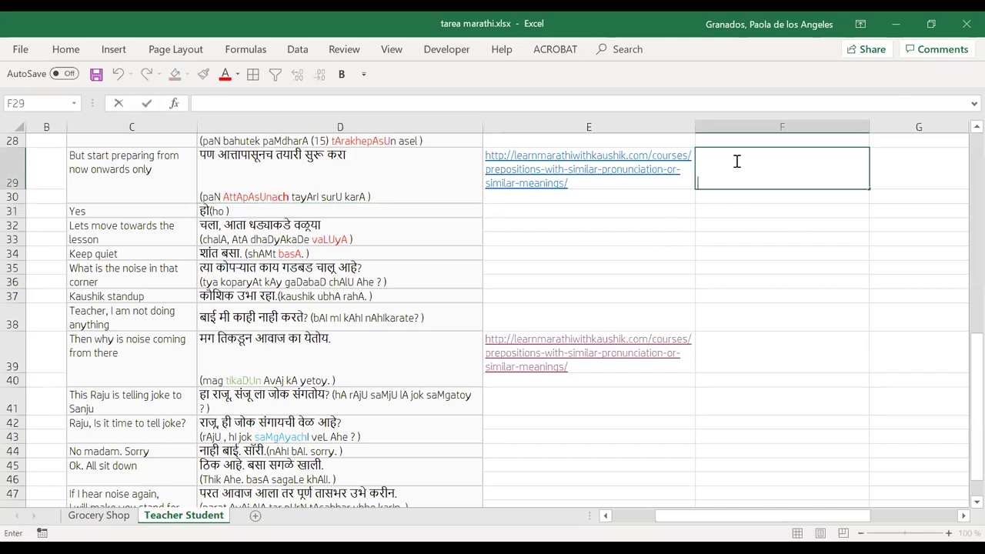
text(ण - paN - also/but बहुतेक - bahuthek - probably पंधरा - paMdharA - fifteen तारखेपासून - thArakhepAsun - from date)
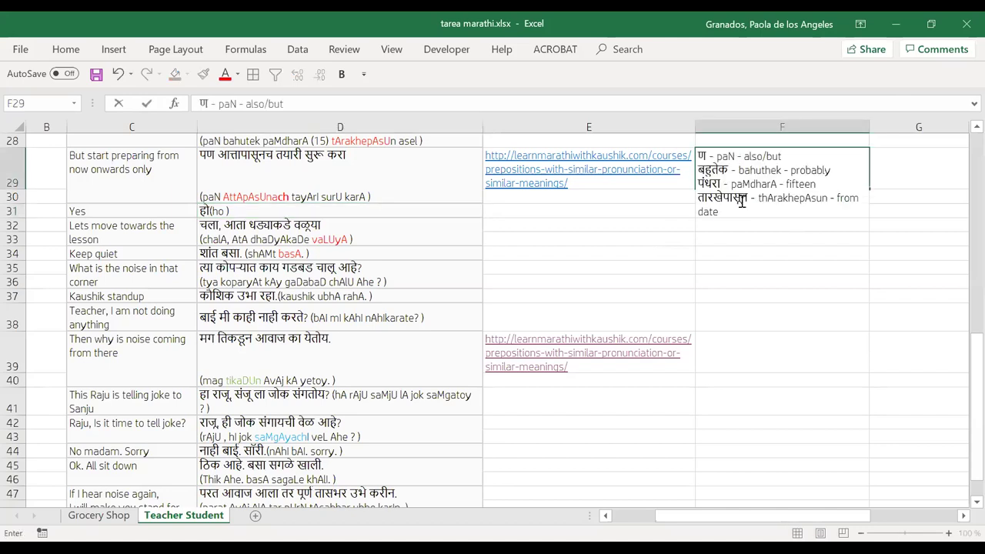
click(772, 251)
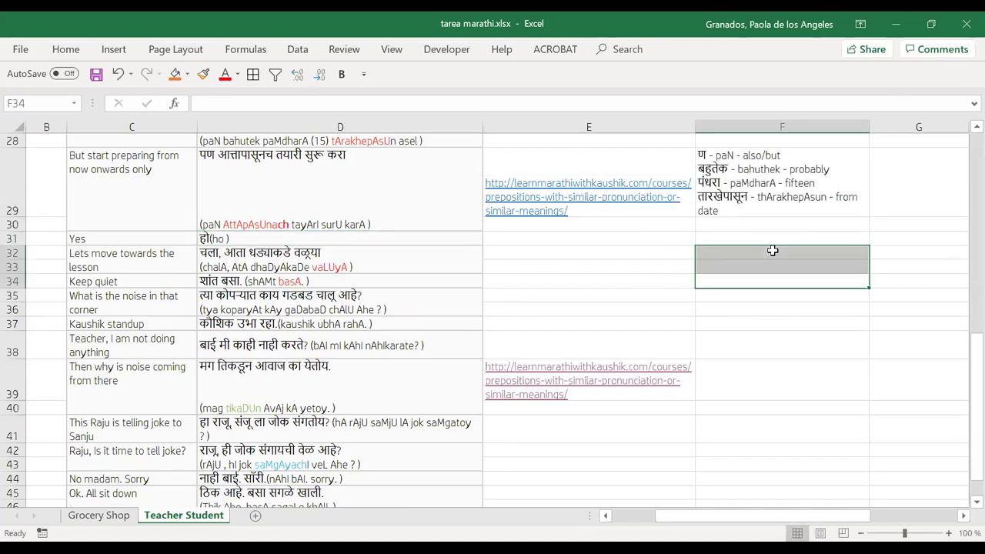
Step: Move the vocabulary list from F29 to F27, in the row of "But mostly it will be from 15th"
click(790, 185)
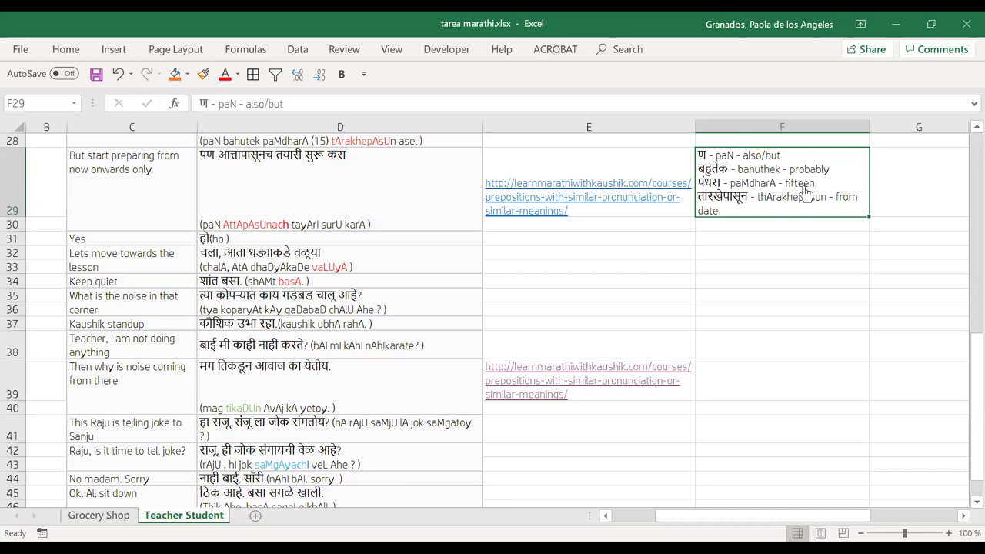
scroll(415, 173, up, 1)
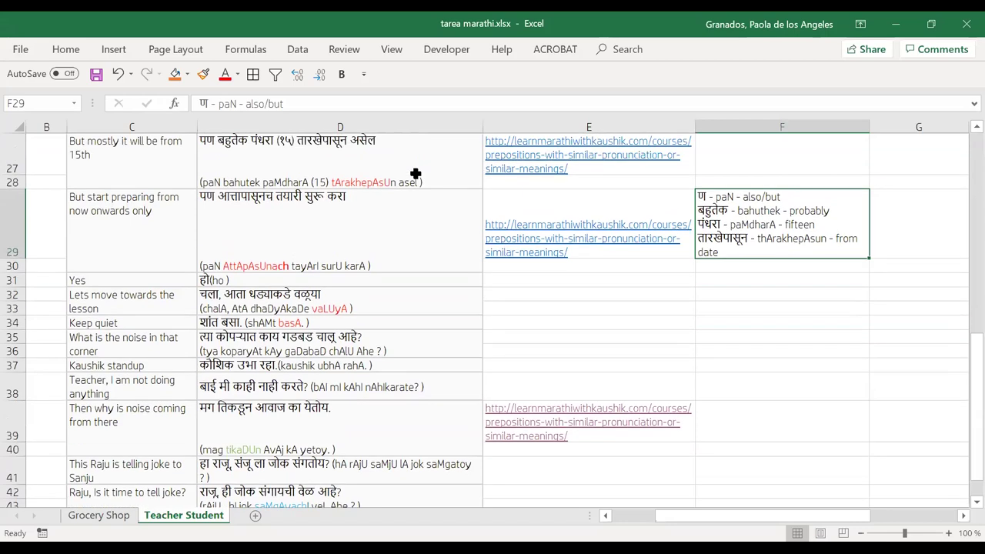
click(415, 167)
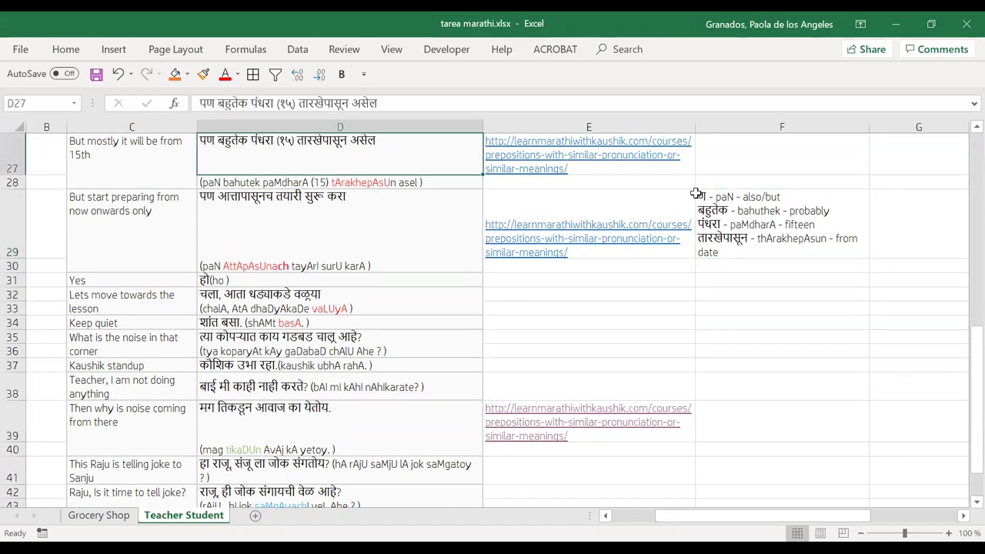
click(804, 233)
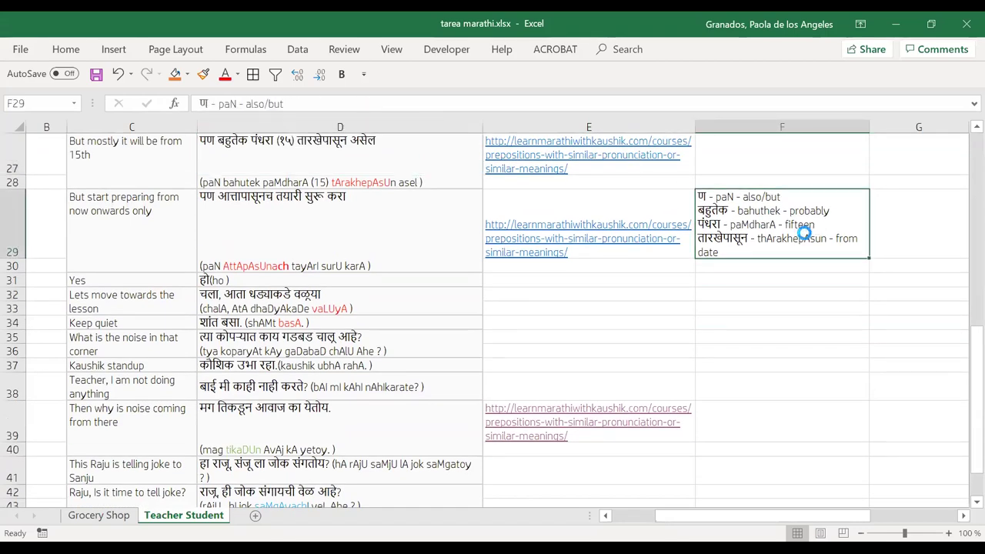
key(ctrl+c)
click(783, 153)
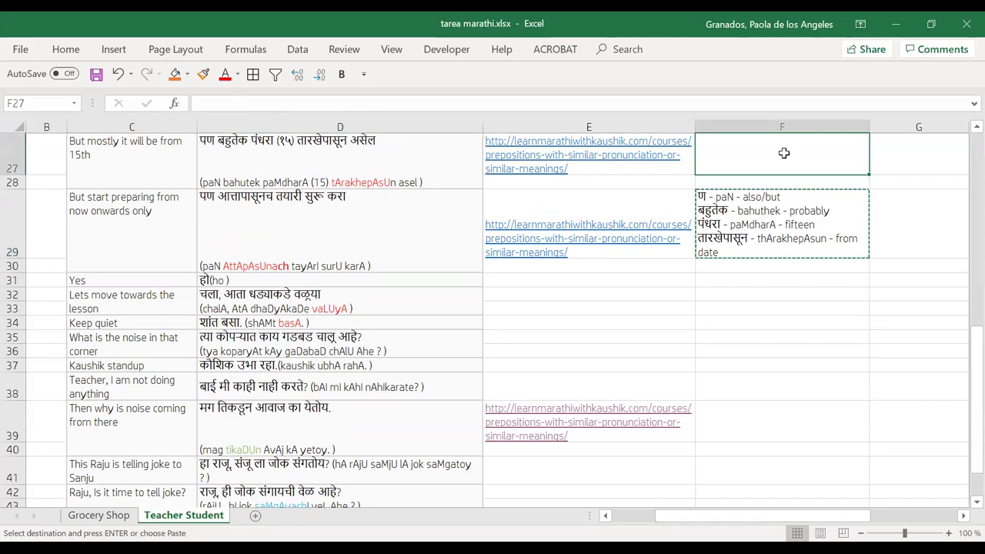
key(ctrl+v)
scroll(783, 153, up, 1)
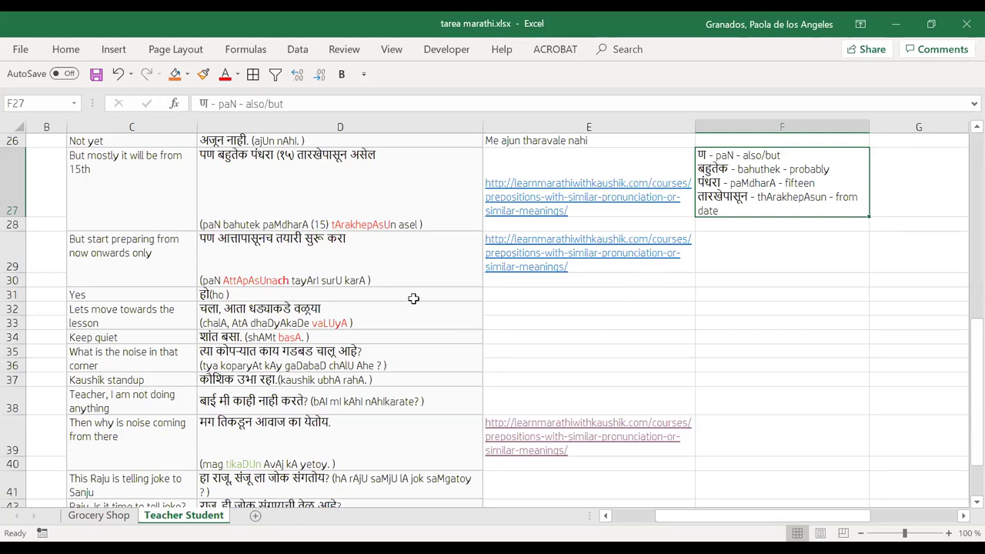
Step: Enter the example sentence "From now on we have reading homework" in F28
click(436, 279)
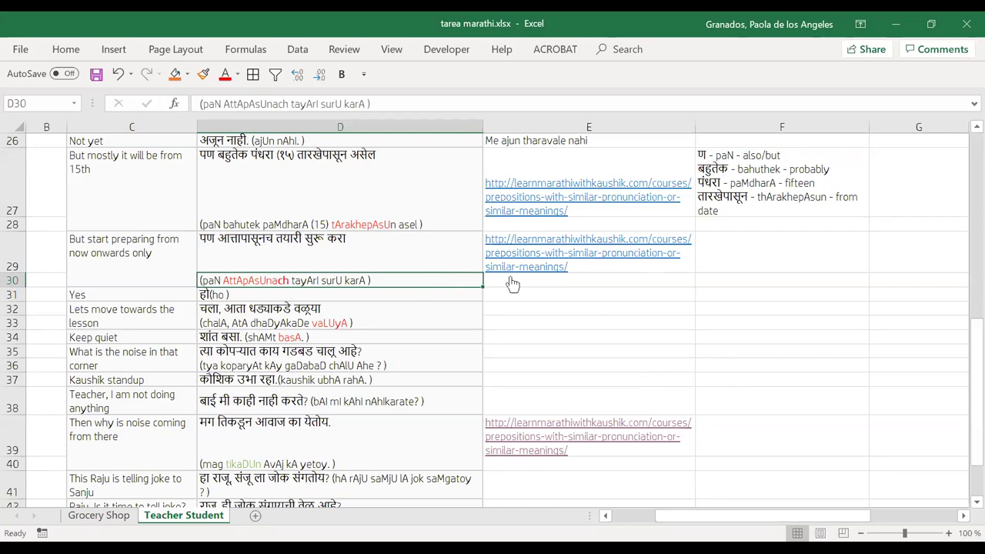
click(744, 224)
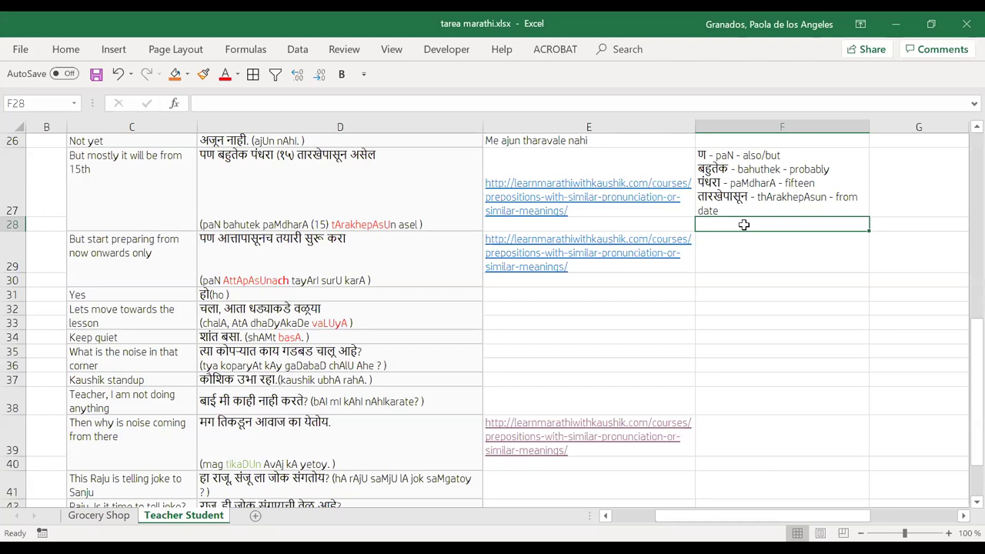
double_click(744, 225)
text(From no)
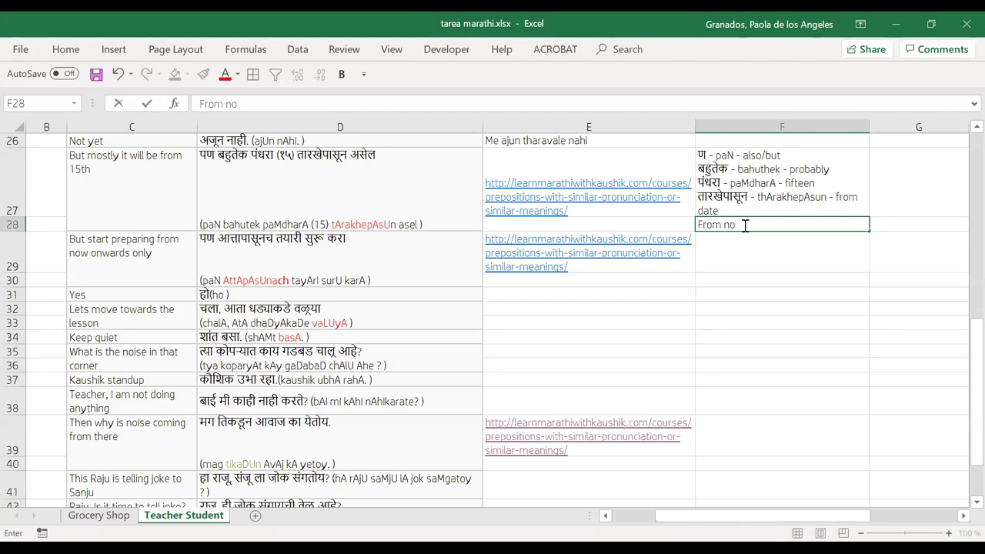
text(w on we ha)
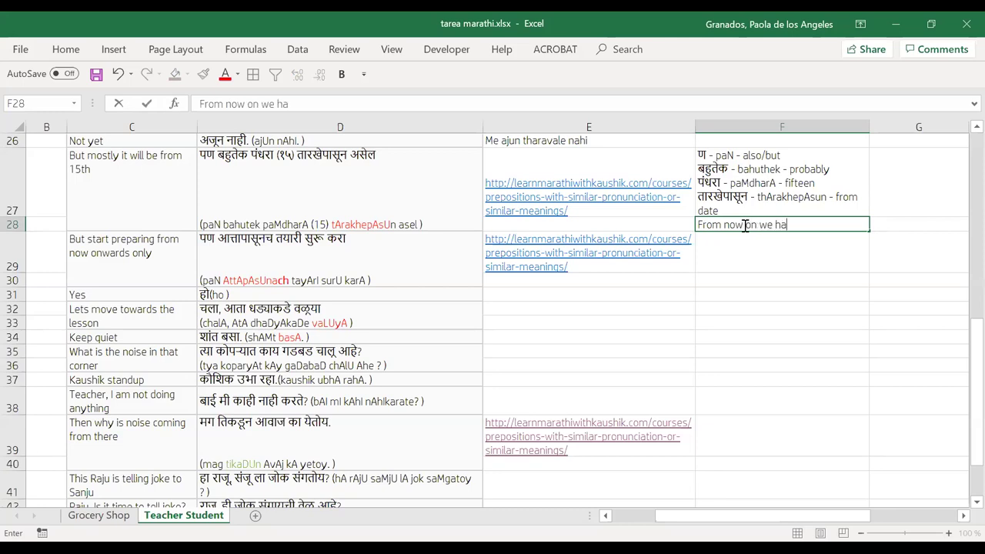
text(ve reading homework)
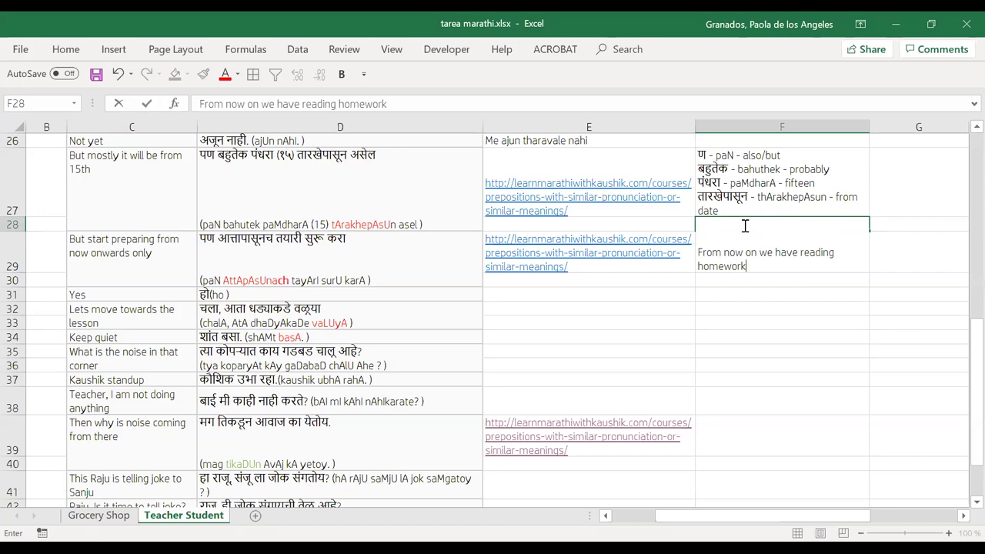
click(666, 223)
Step: Add the Marathi translation "AttApasunach Apan lihilachya gruhapat karnar ahat" on a new line below the English sentence in F28
double_click(709, 252)
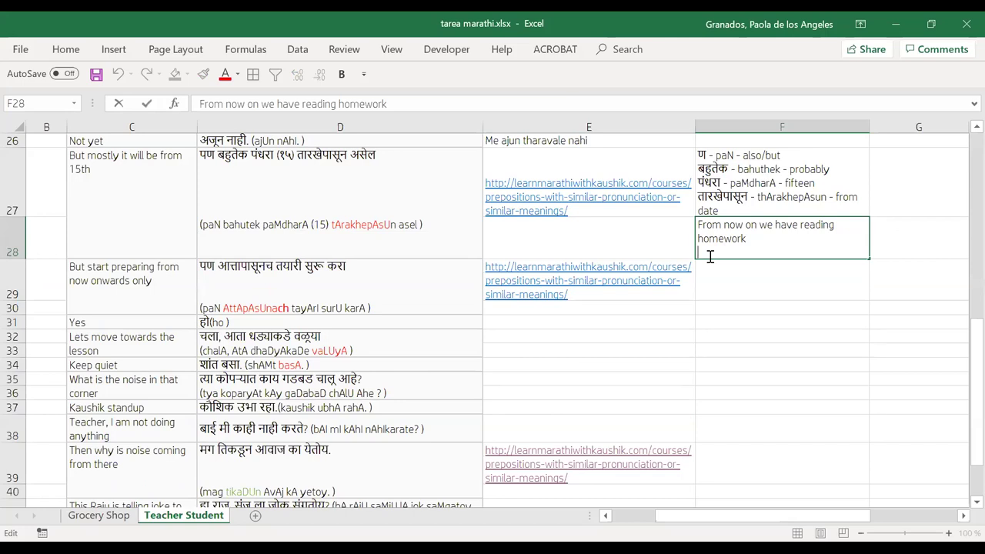
text(A)
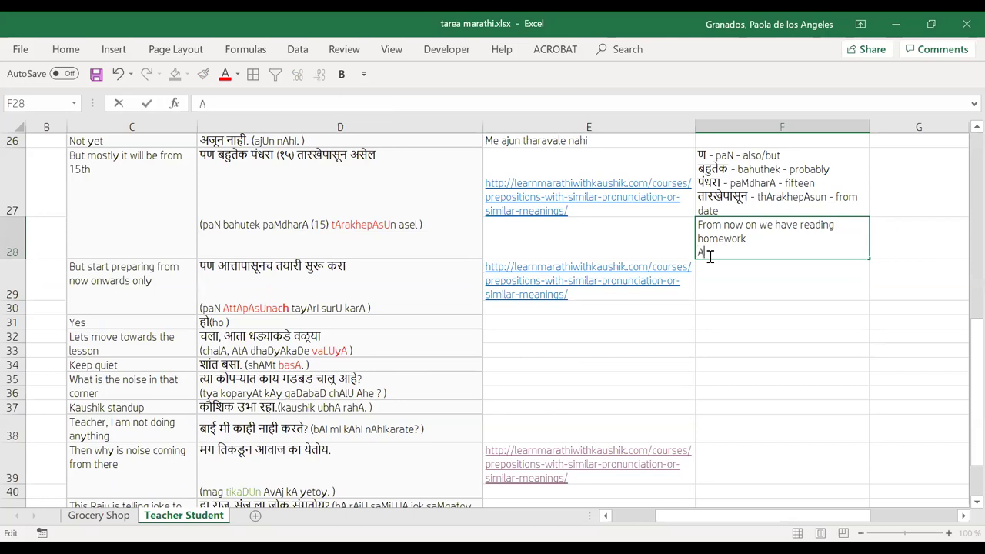
text(ttApasunach)
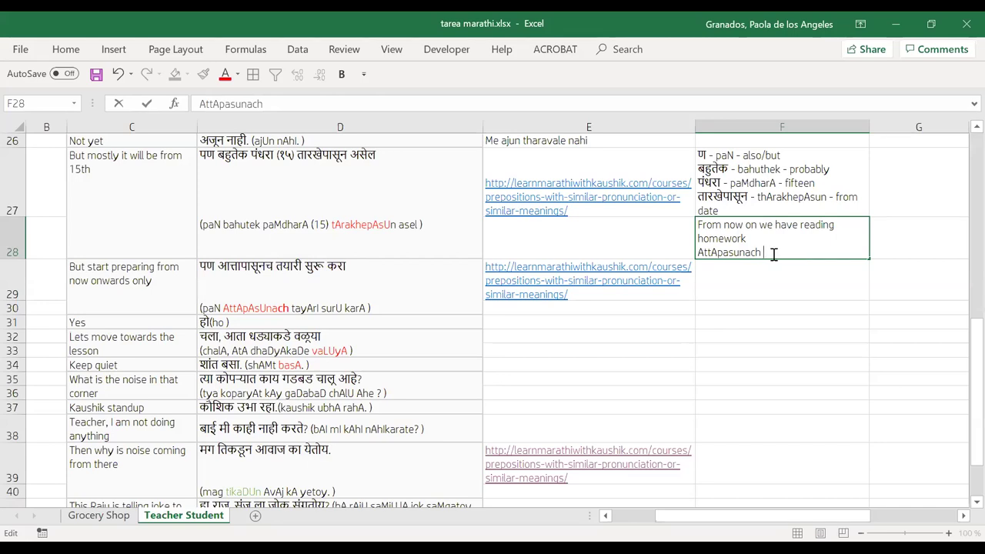
text(Apan)
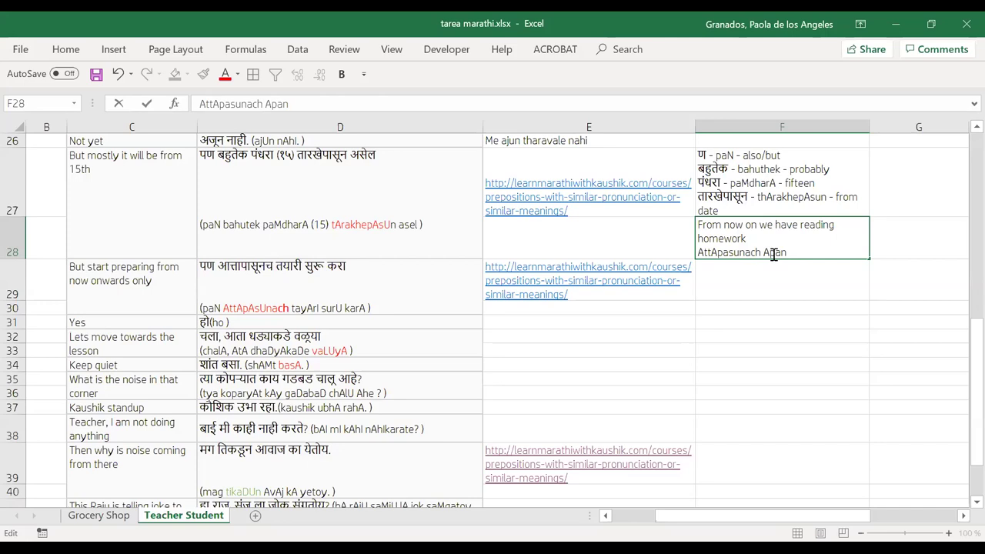
text( lihilachya )
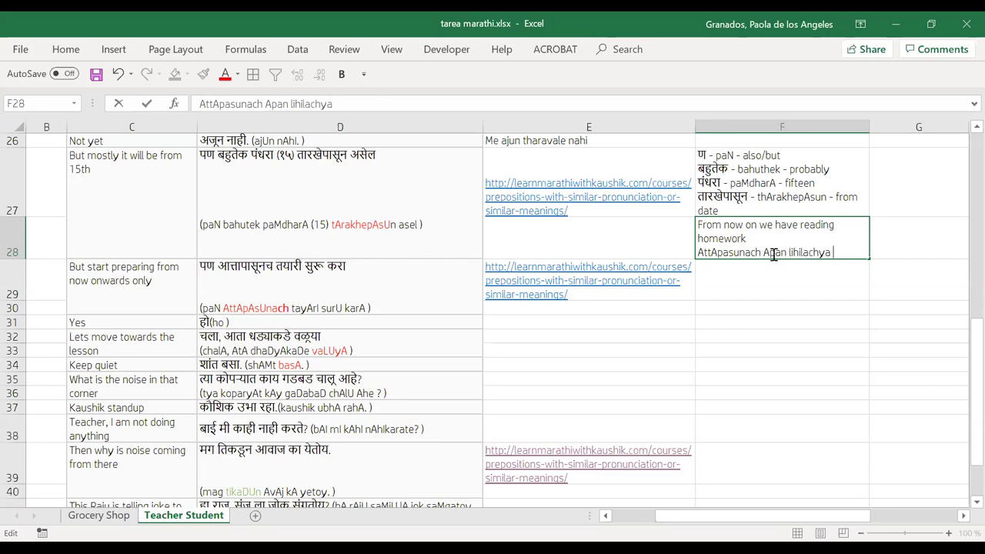
text(gruhapat)
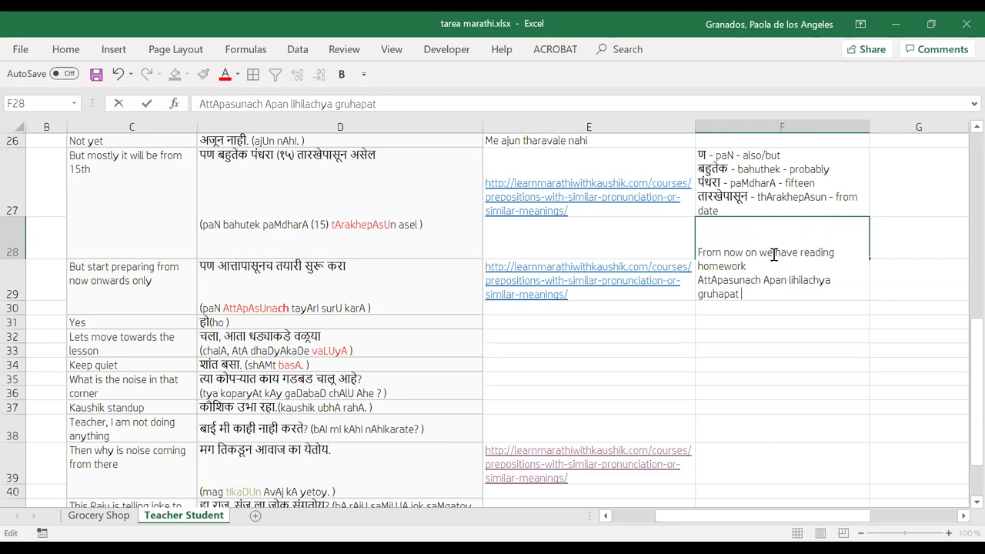
text( k)
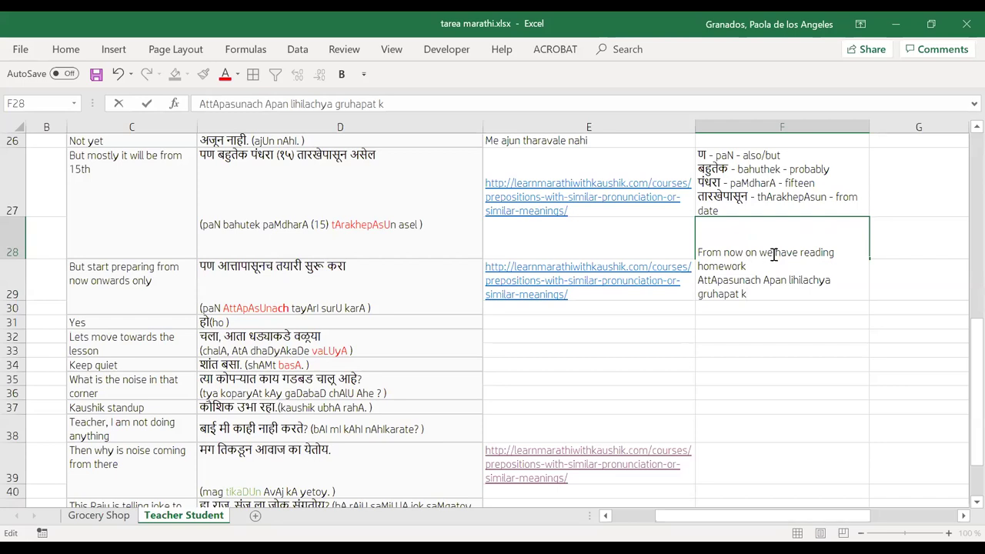
text(arn)
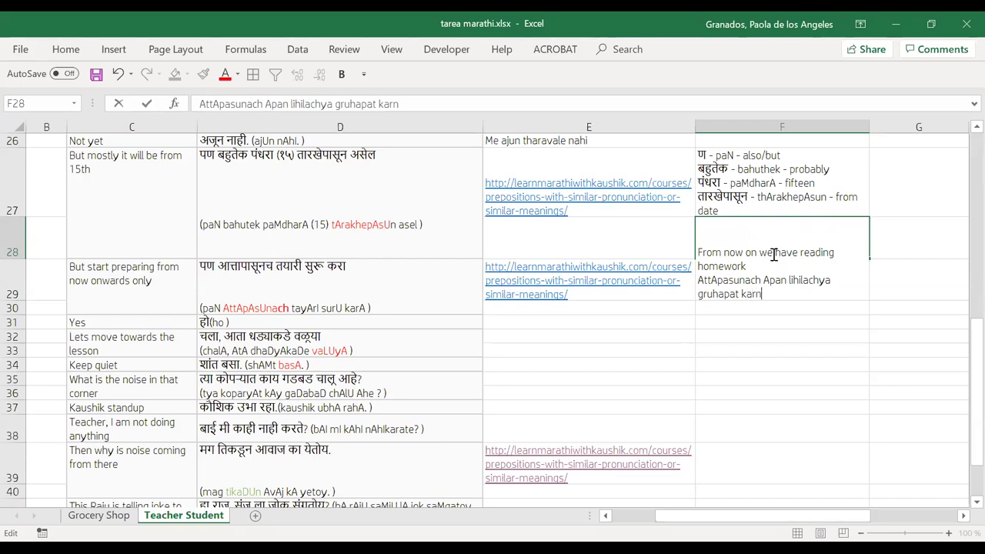
text(ar ahat)
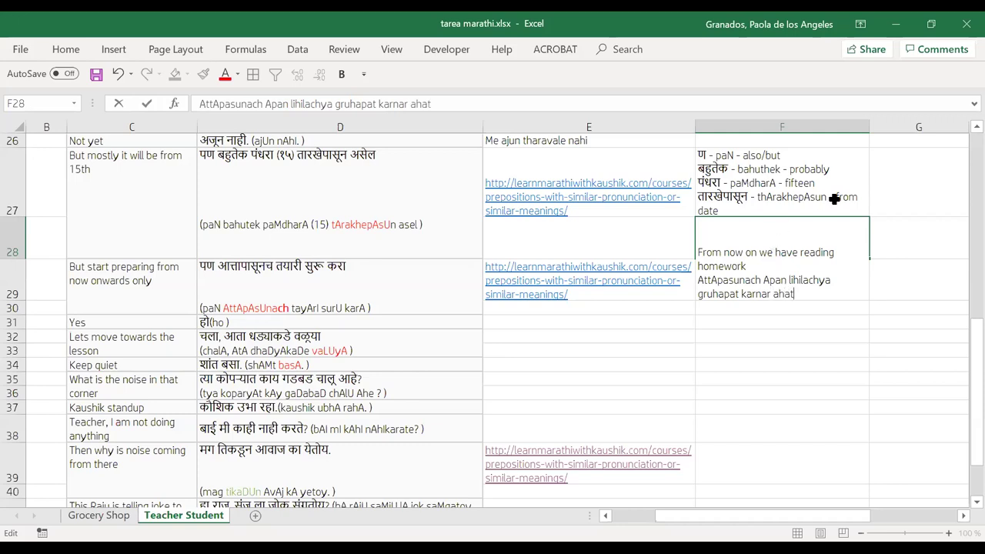
click(896, 239)
Step: Try replacing "have" with "are" in the English sentence in F28, and restore "have"
double_click(782, 226)
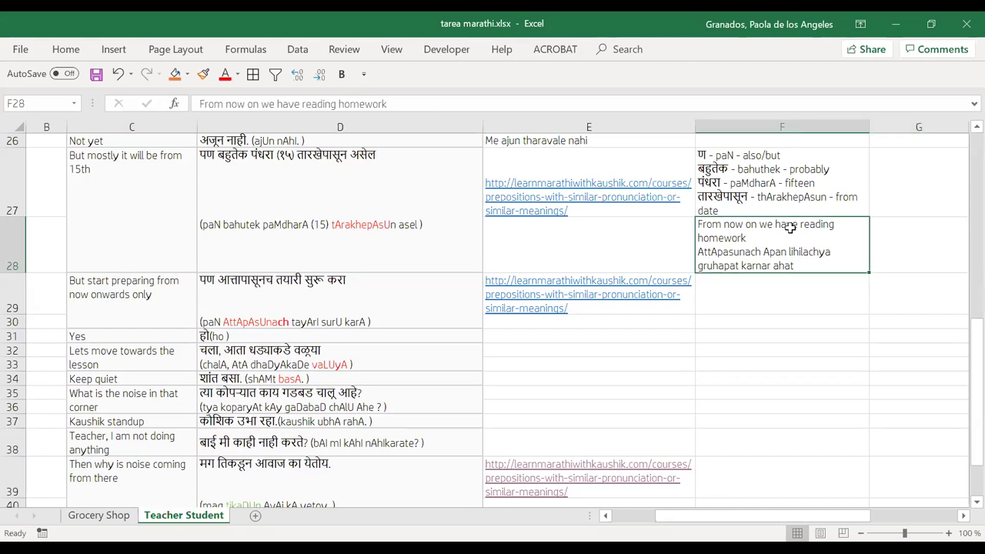
key(Delete)
key(Delete)
key(Delete)
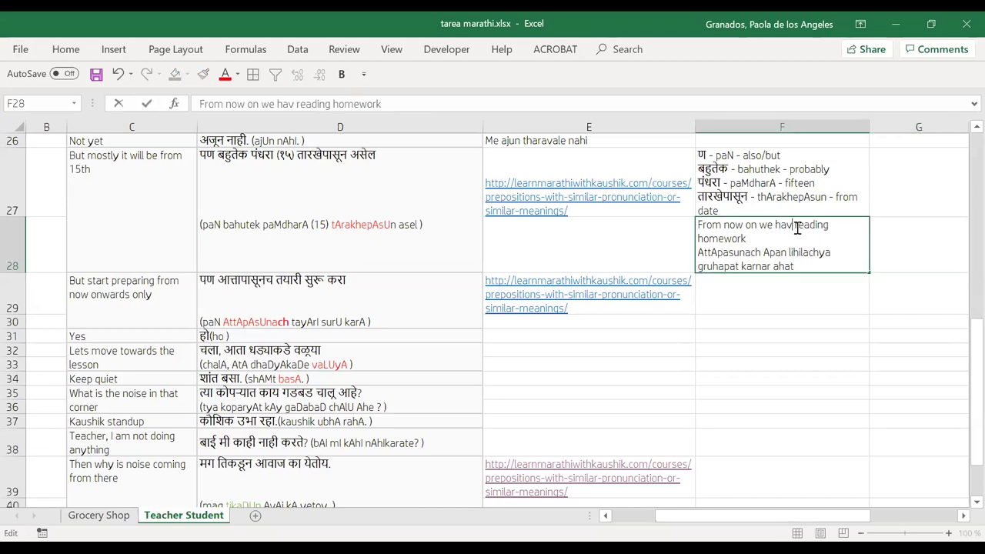
key(BackSpace)
text(are)
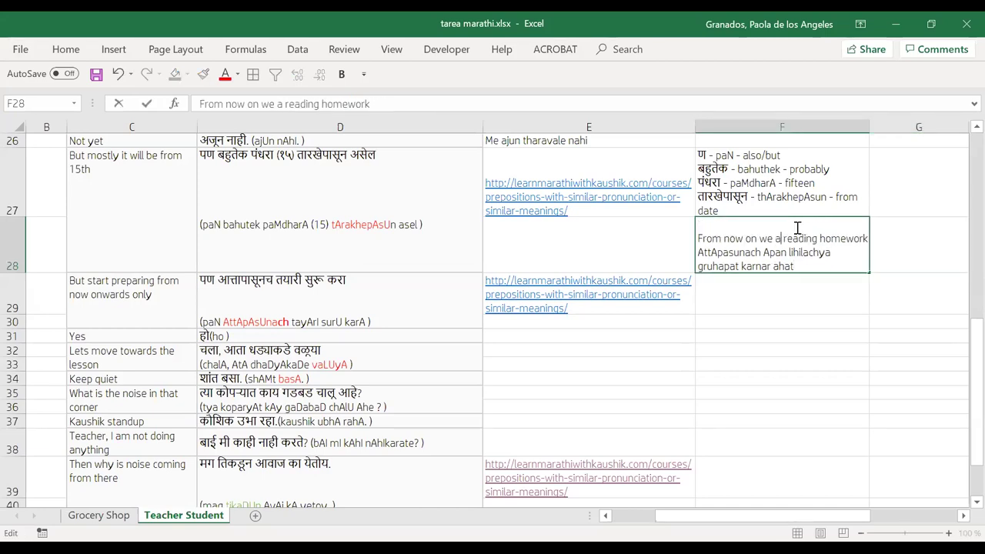
key(BackSpace)
key(BackSpace)
key(BackSpace)
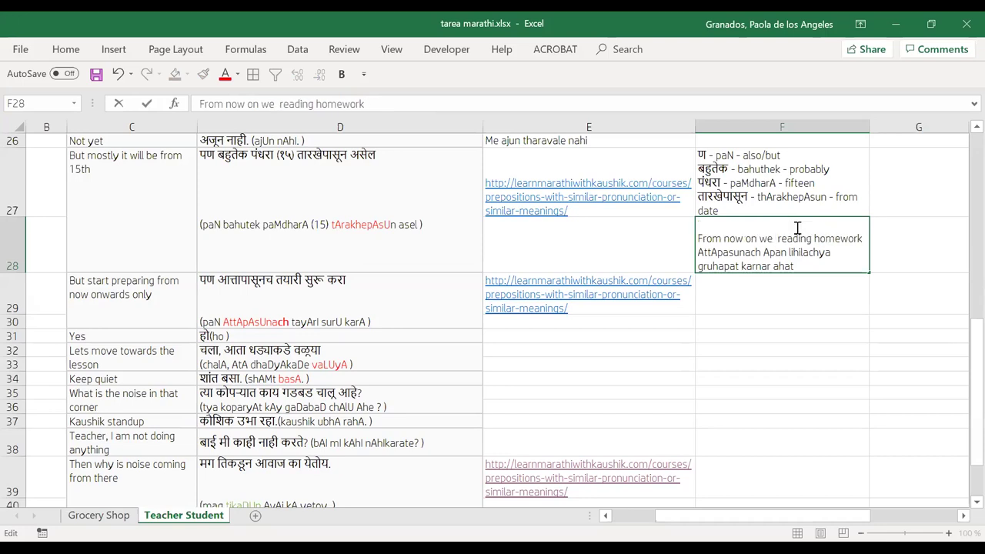
text(have)
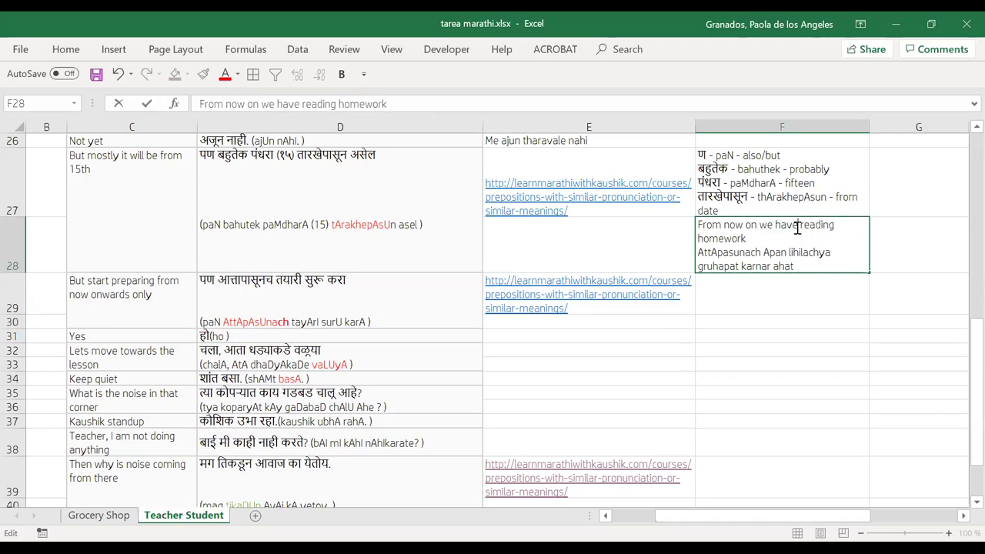
Step: Enter the grammar note "*verb to have" in G28, beside the reading homework example
click(902, 236)
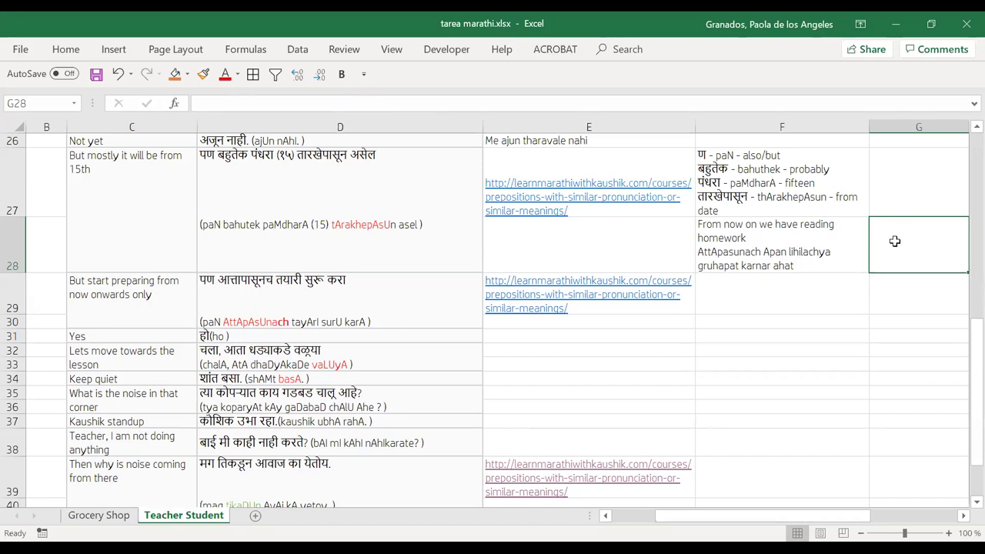
text(*verb to have)
click(837, 243)
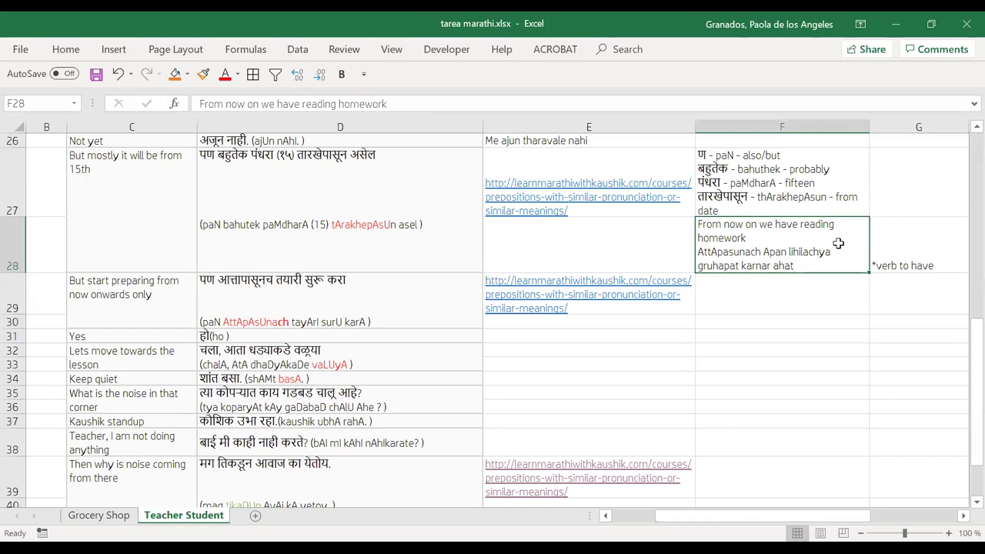
key(Right)
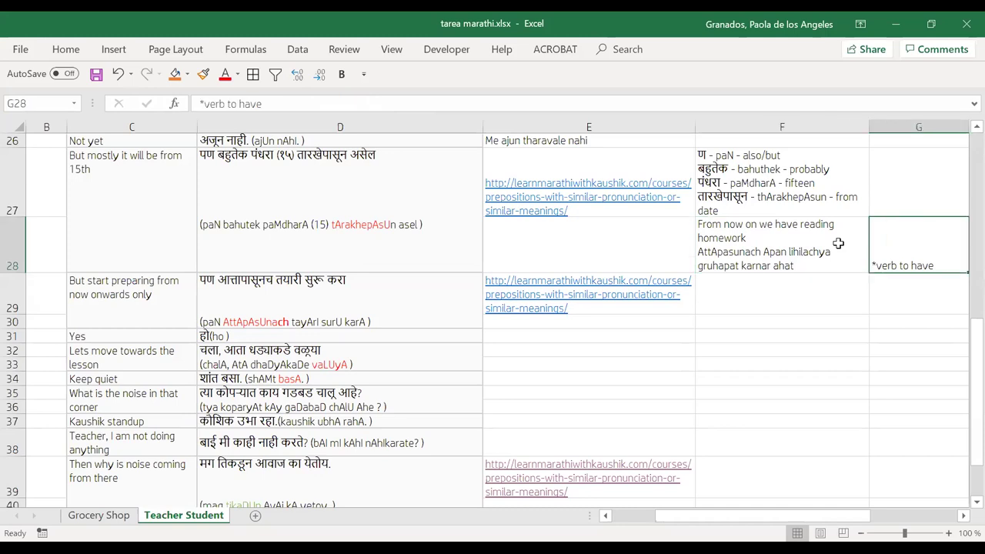
key(Right)
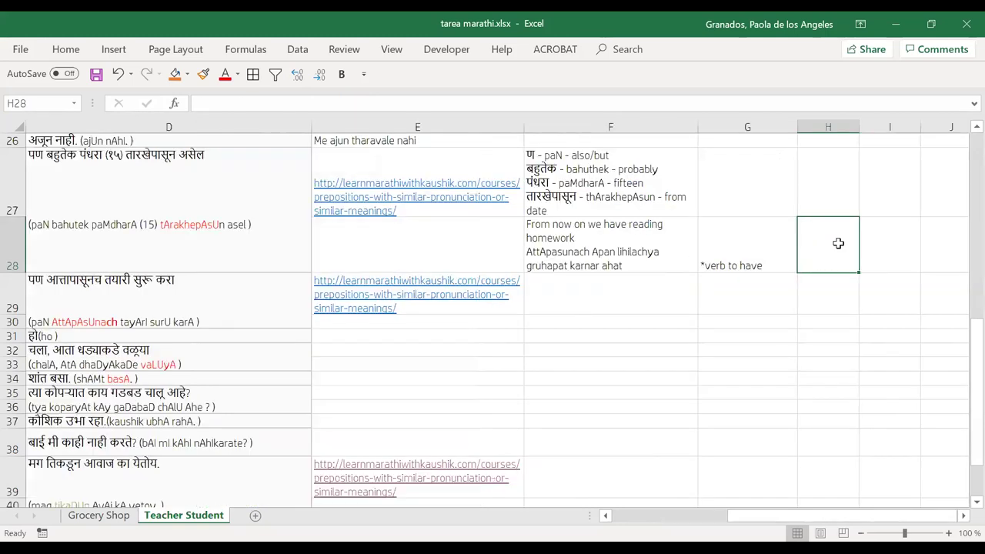
Step: Change "Apan" to "Aplyala" in the Marathi sentence in F28
click(677, 251)
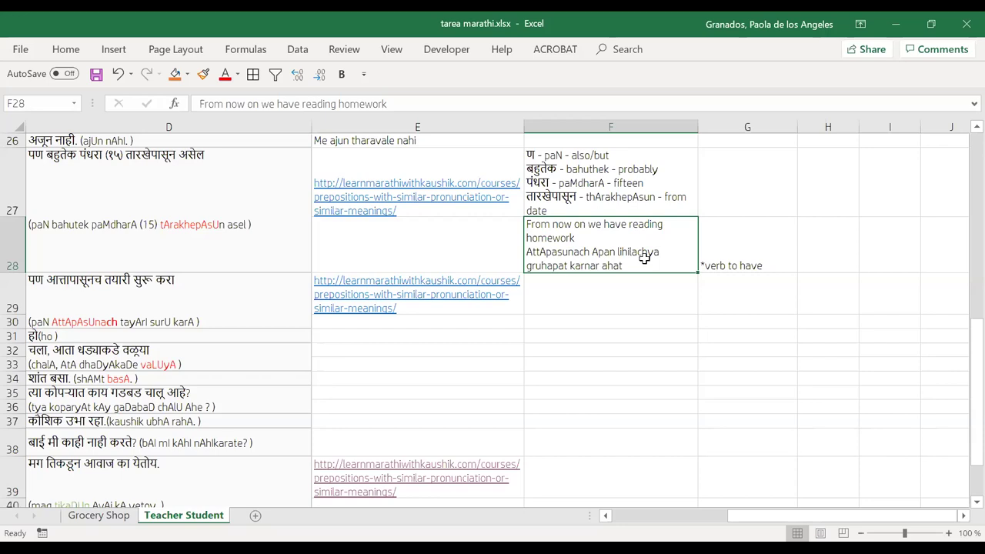
double_click(612, 250)
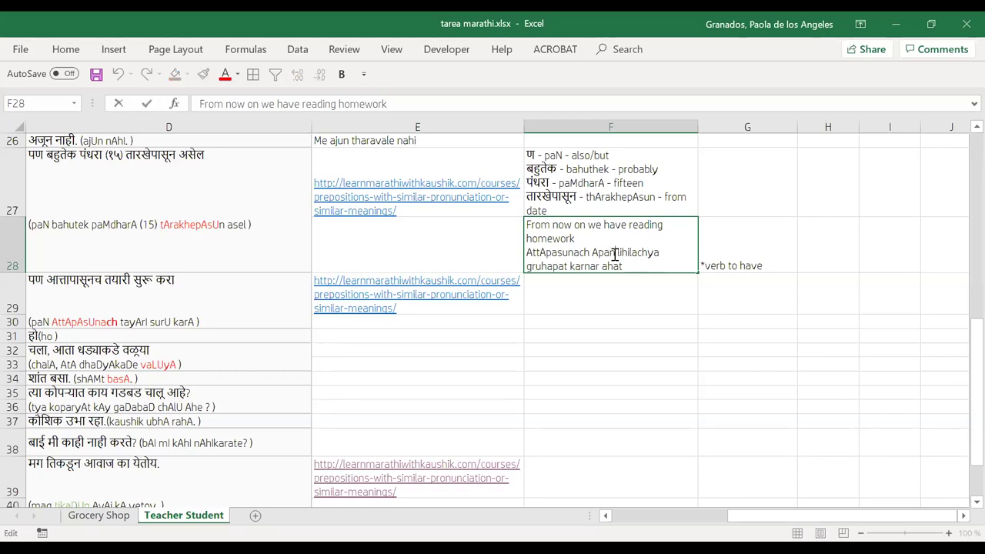
key(BackSpace)
text(l)
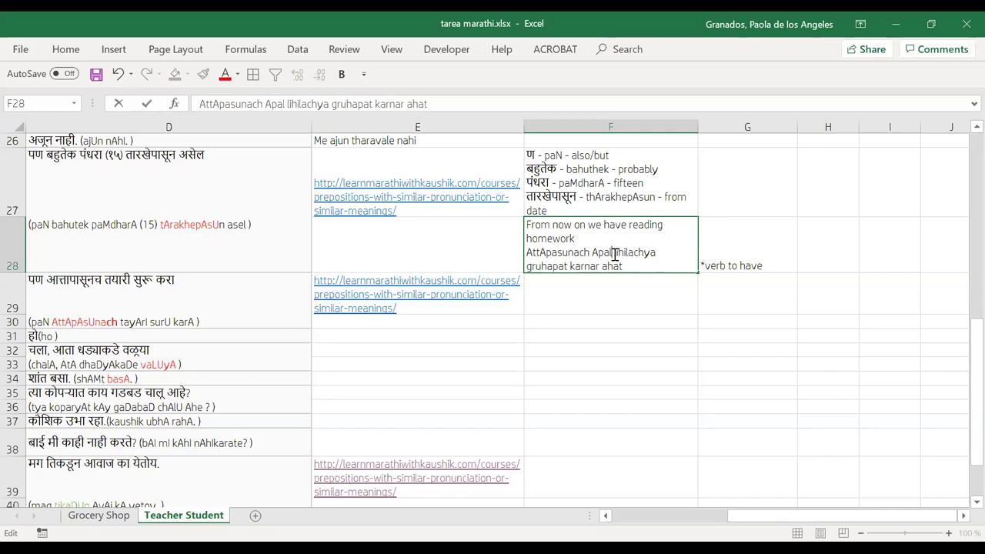
key(BackSpace)
key(BackSpace)
text(lya)
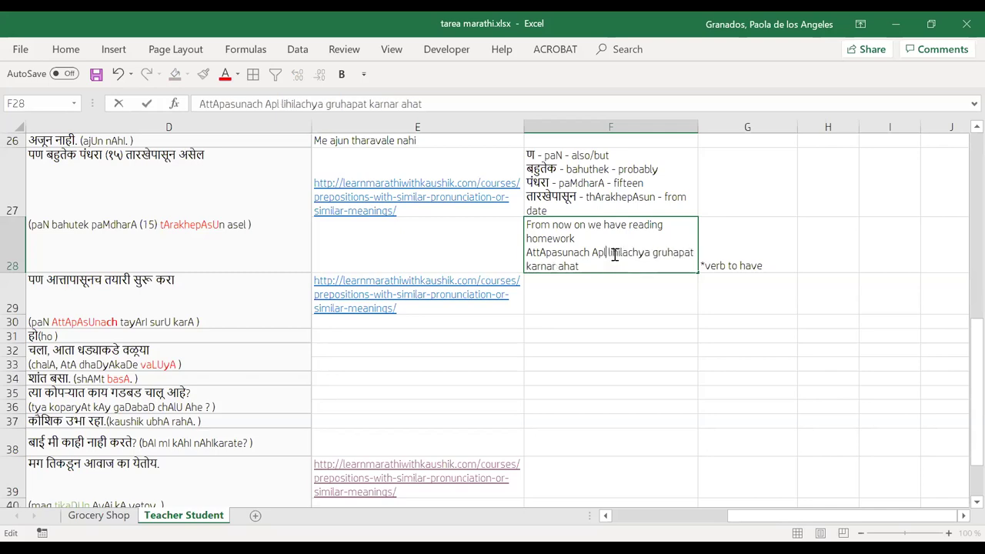
text(la)
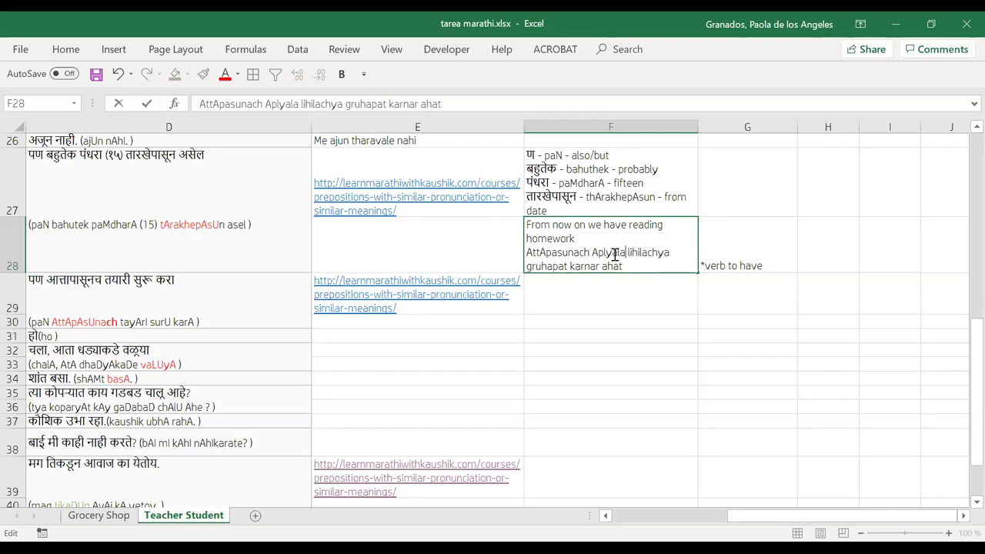
Step: Replace "lihilachya" with "vachayza" in the Marathi sentence in F28
key(Right)
key(Right)
key(Right)
key(Right)
key(BackSpace)
key(BackSpace)
key(BackSpace)
key(BackSpace)
text(vara)
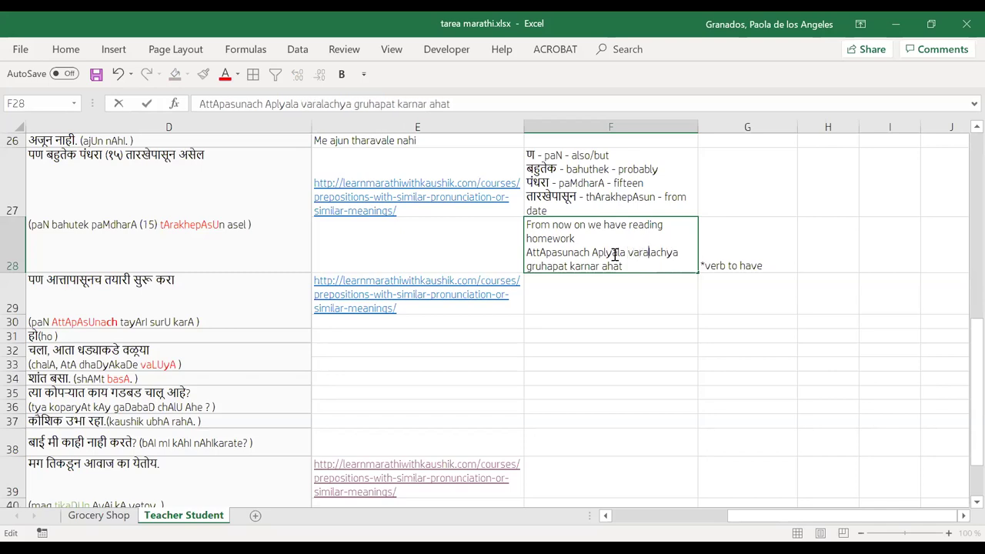
key(BackSpace)
key(BackSpace)
text(tay)
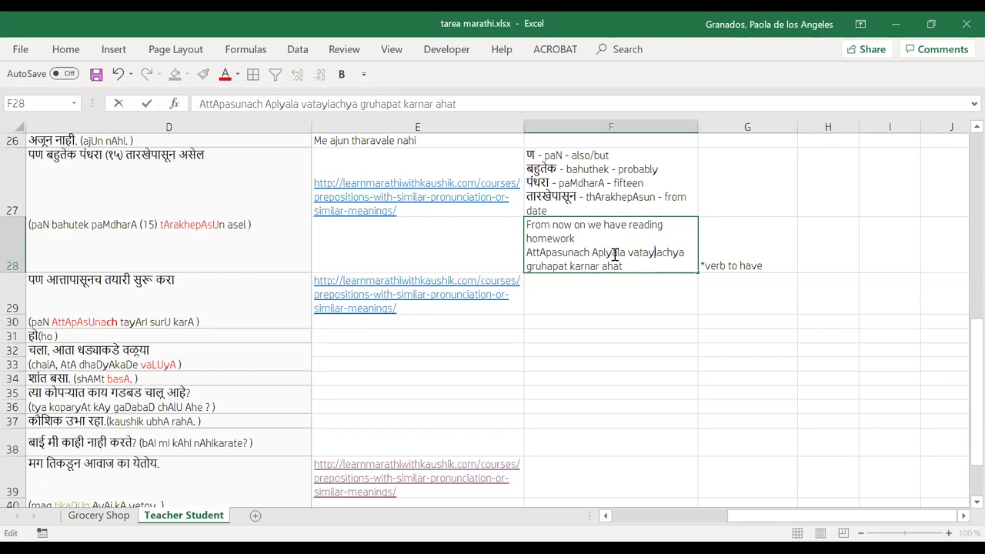
key(Delete)
key(Delete)
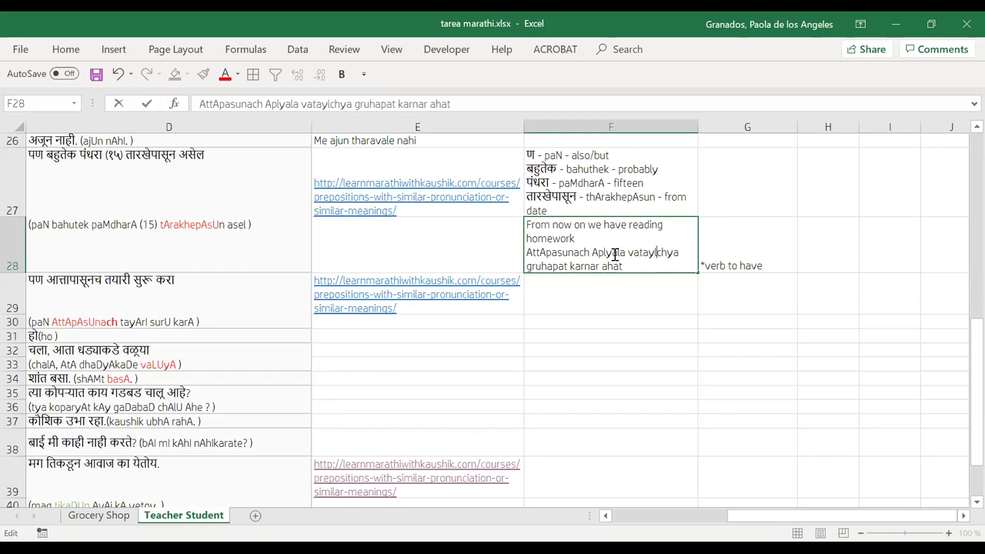
key(Right)
key(Right)
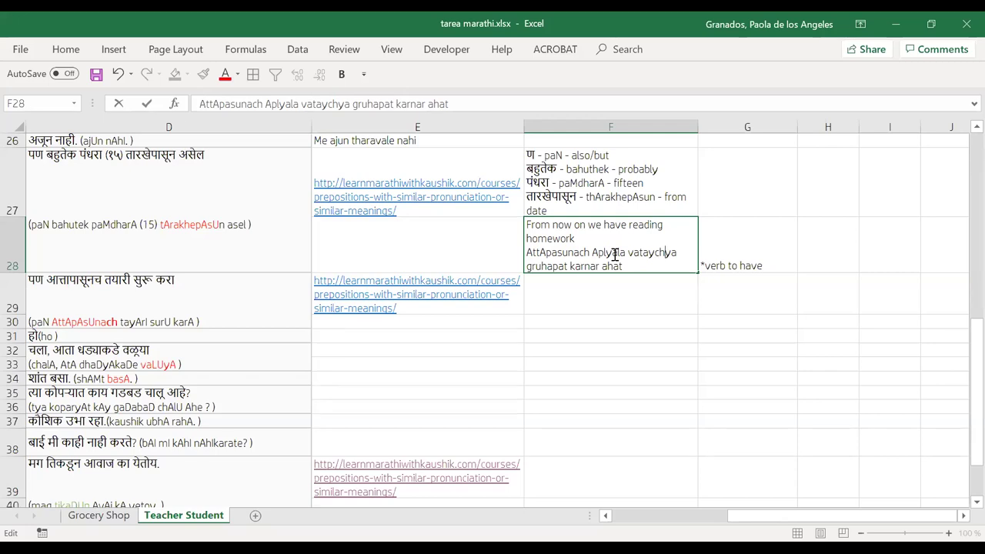
key(BackSpace)
key(BackSpace)
key(BackSpace)
key(BackSpace)
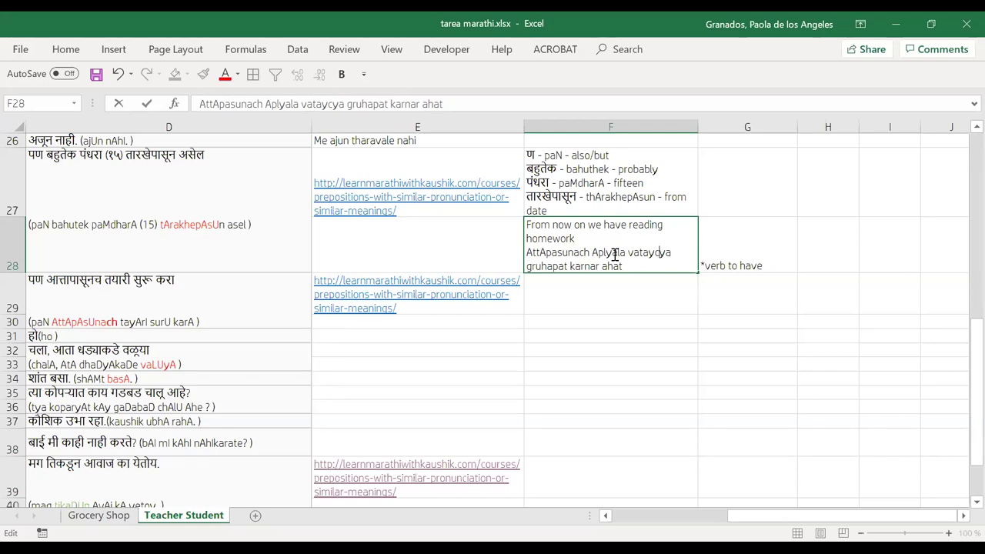
text(ha)
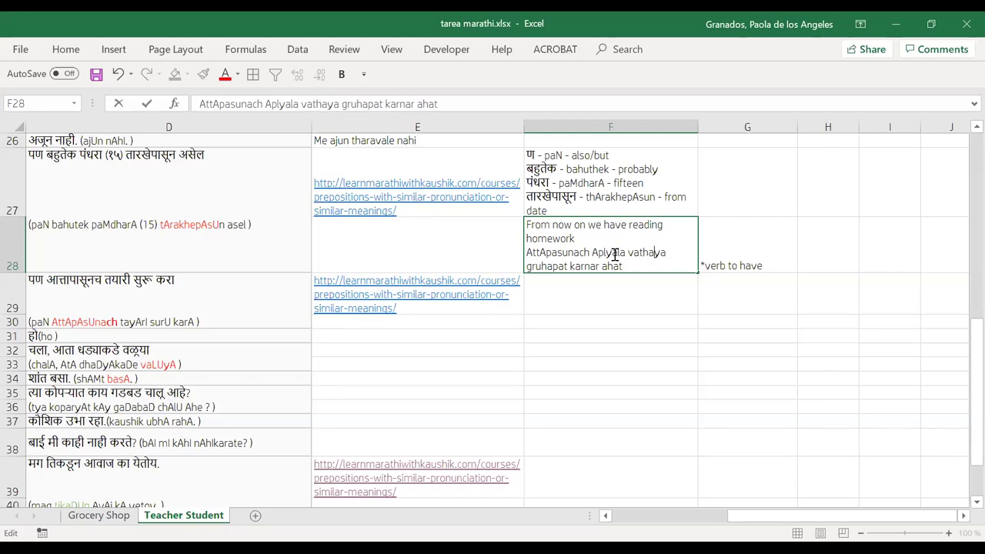
key(Right)
text(z)
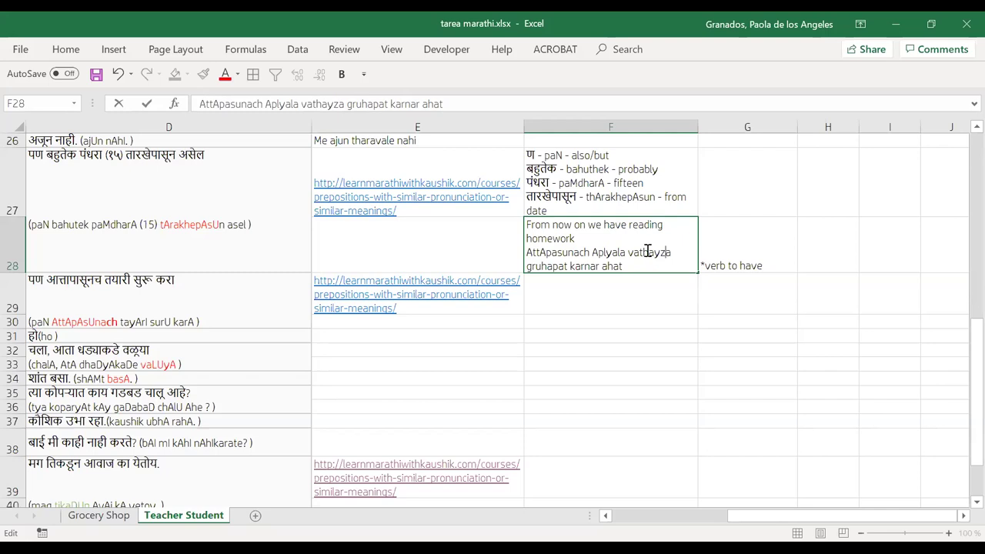
key(BackSpace)
key(BackSpace)
text(ch)
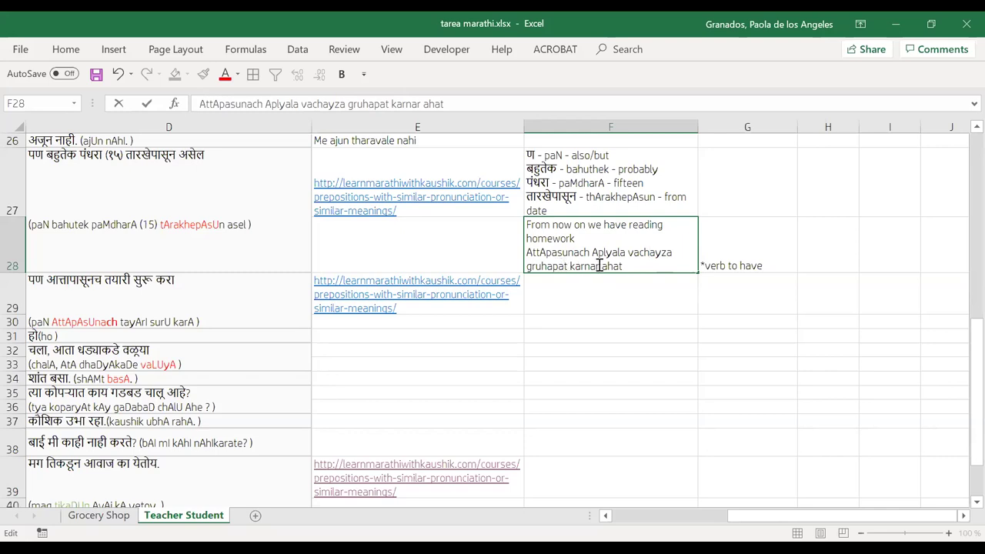
Step: Remove the word "karnar" from the Marathi sentence in F28
drag(598, 265, 569, 265)
key(BackSpace)
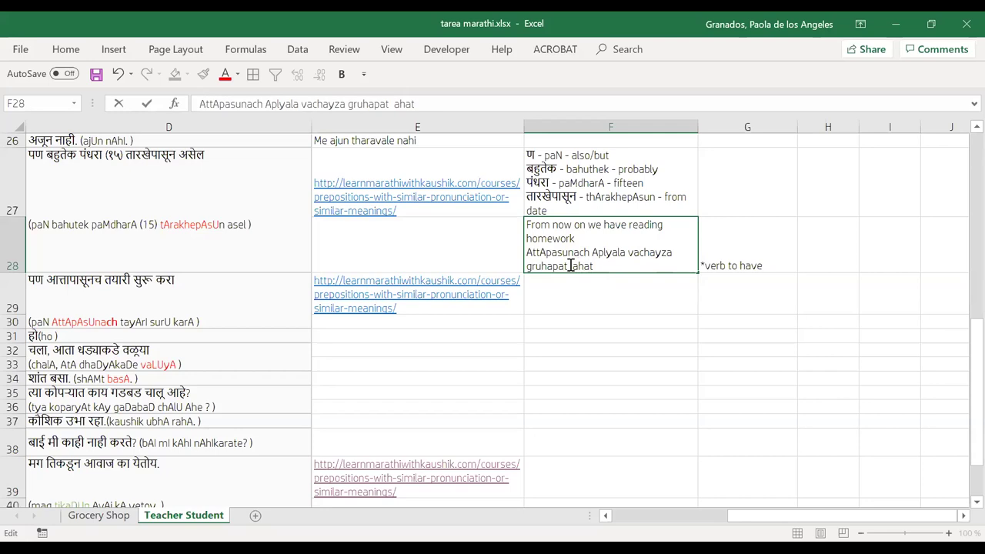
click(489, 248)
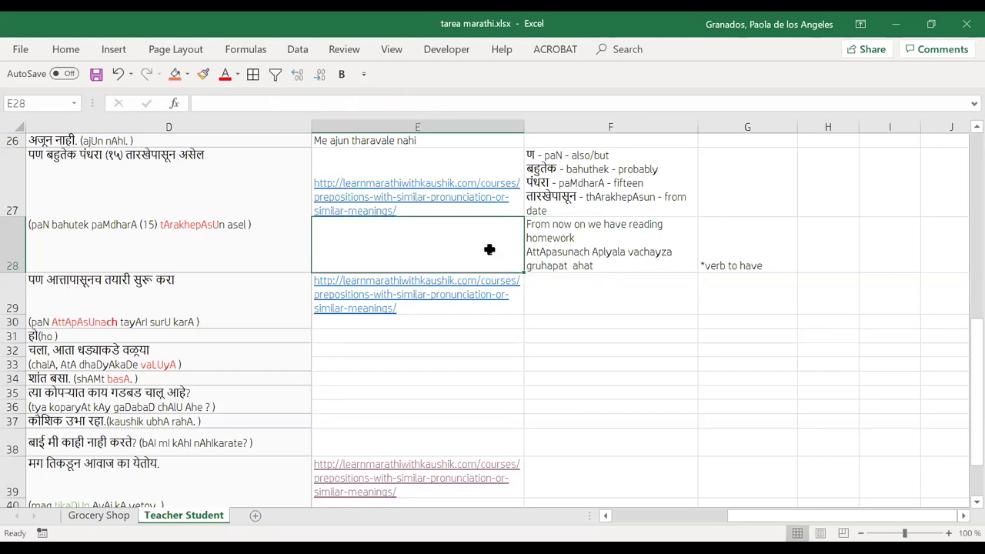
Step: Make the words "we have" bold in the English reading homework sentence in F28
click(549, 255)
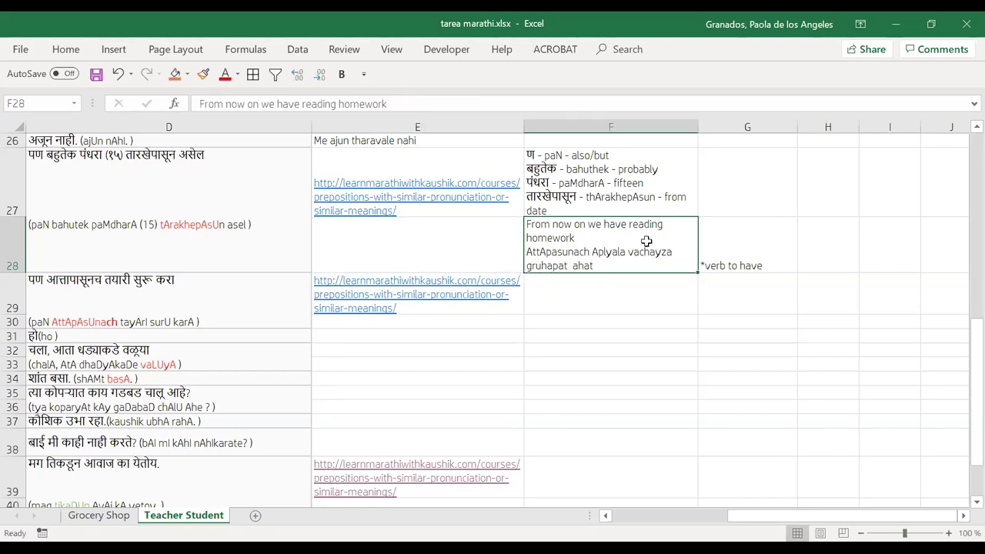
double_click(627, 223)
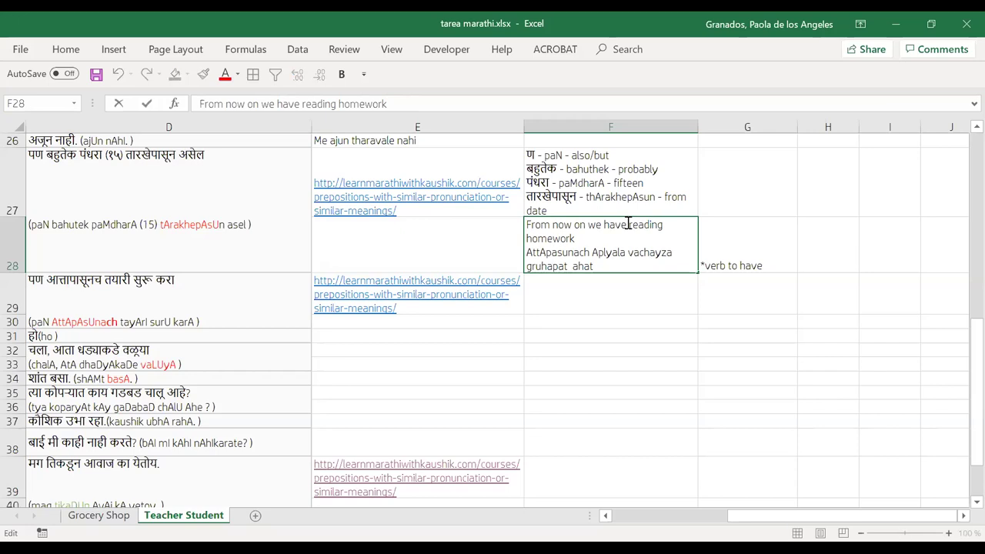
drag(627, 223, 588, 224)
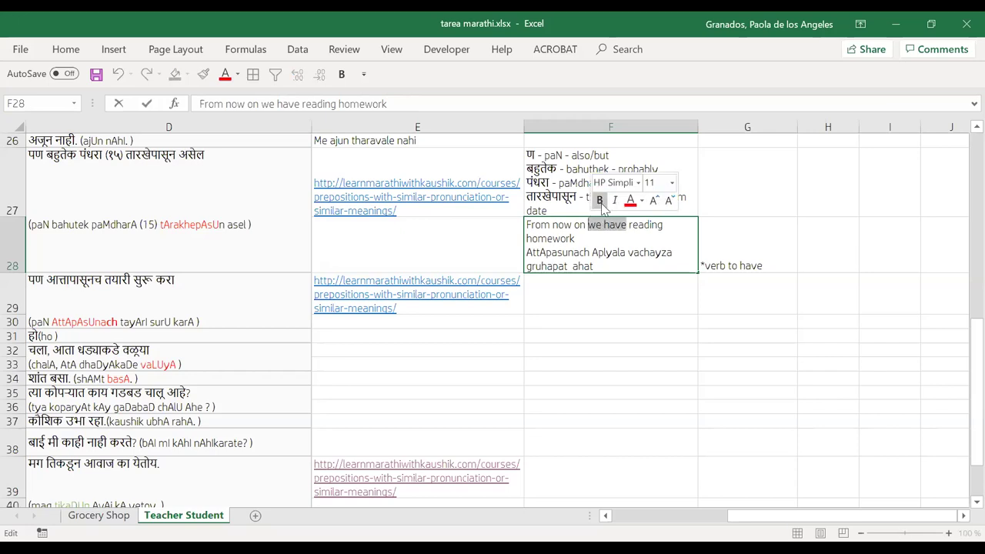
click(599, 200)
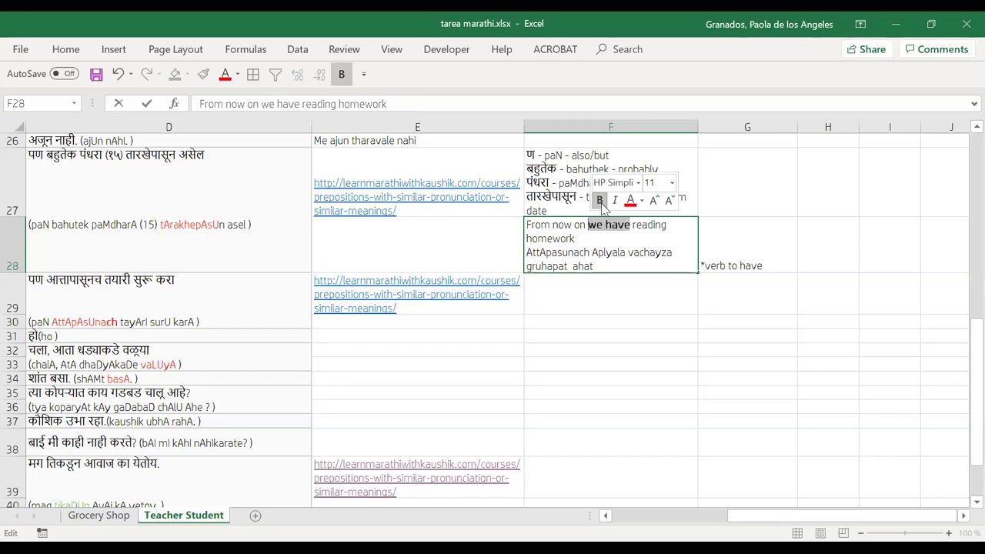
click(481, 253)
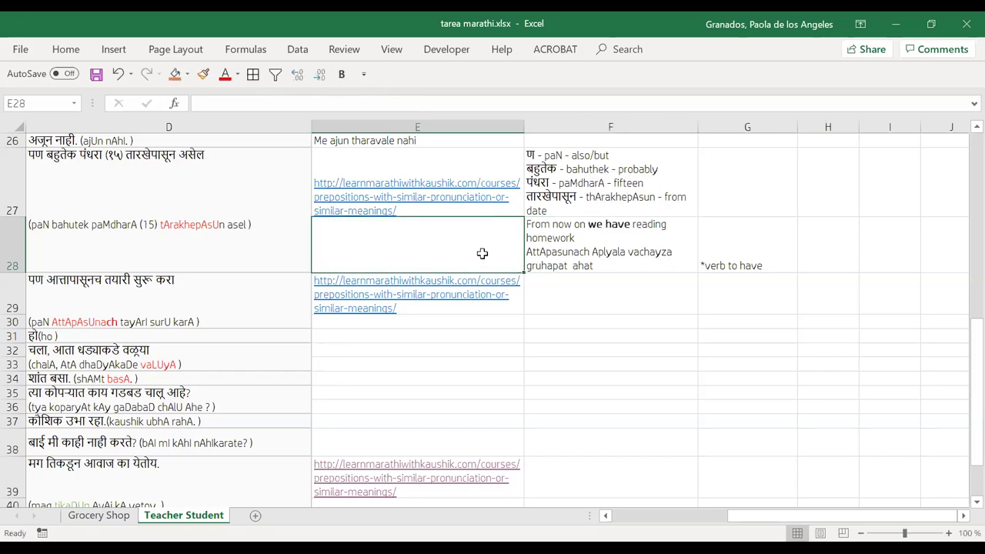
Step: Change the final verb "ahat" to "ahe" in the Marathi sentence in F28
double_click(597, 264)
key(BackSpace)
key(BackSpace)
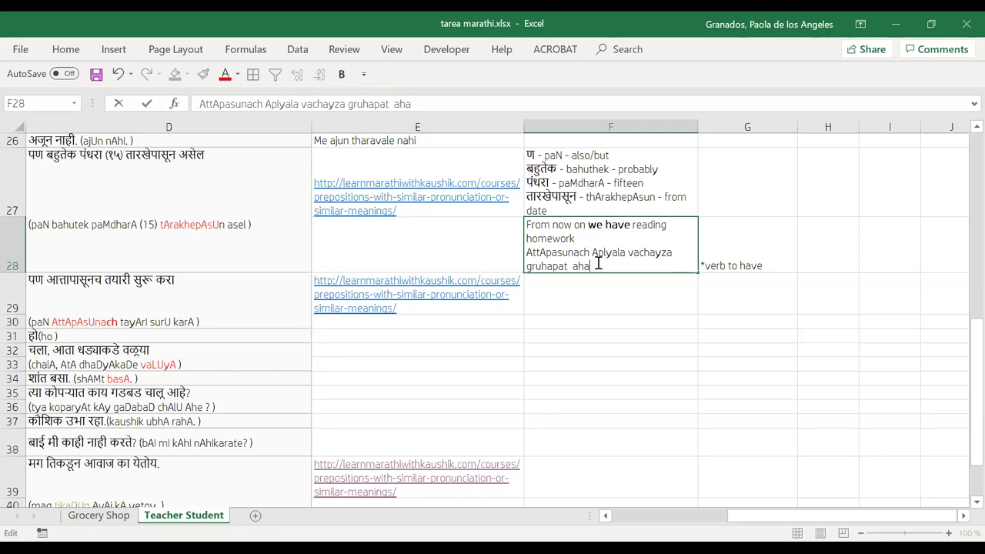
text(e)
click(459, 235)
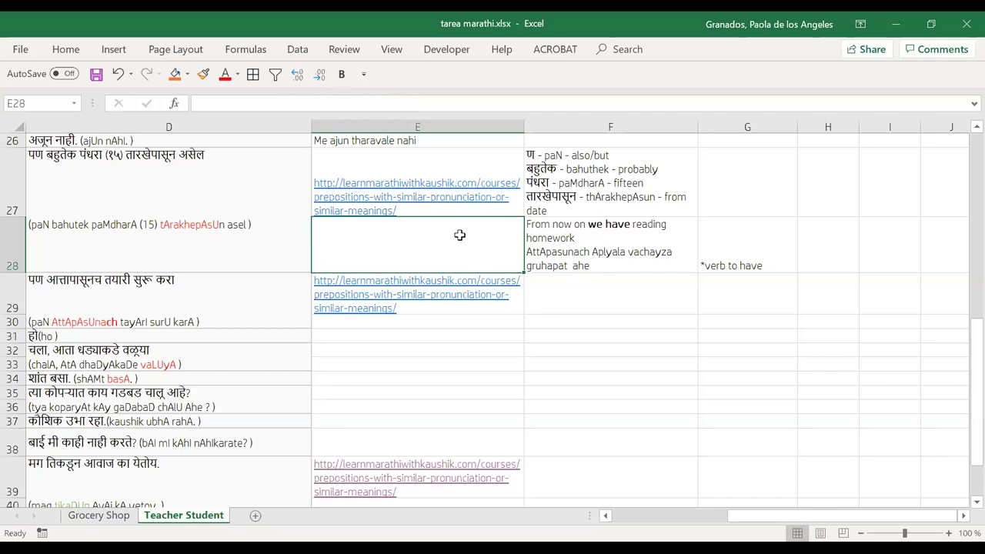
Step: Insert the alternative wording "/there is for us" after "we have" in the English sentence in F28
key(Left)
key(Left)
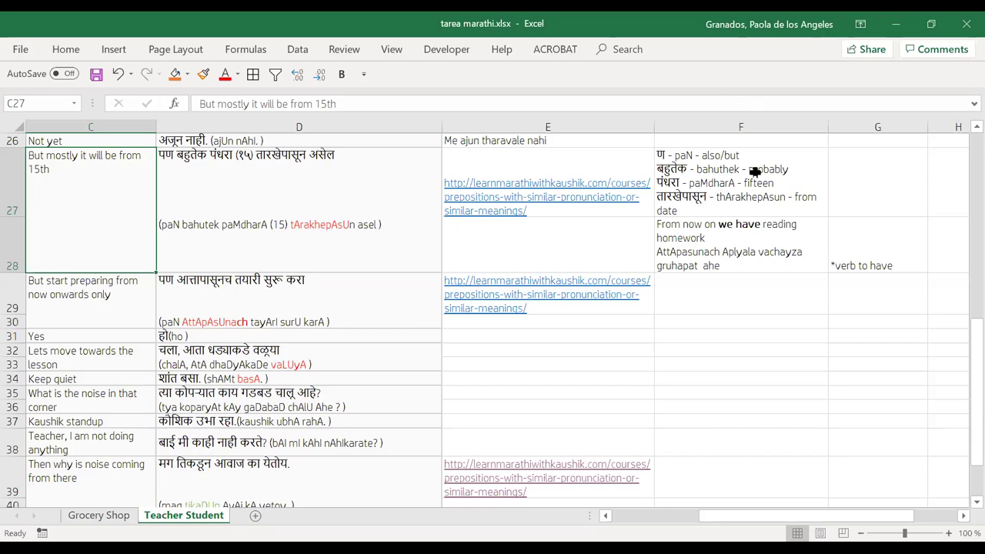
click(761, 225)
double_click(761, 224)
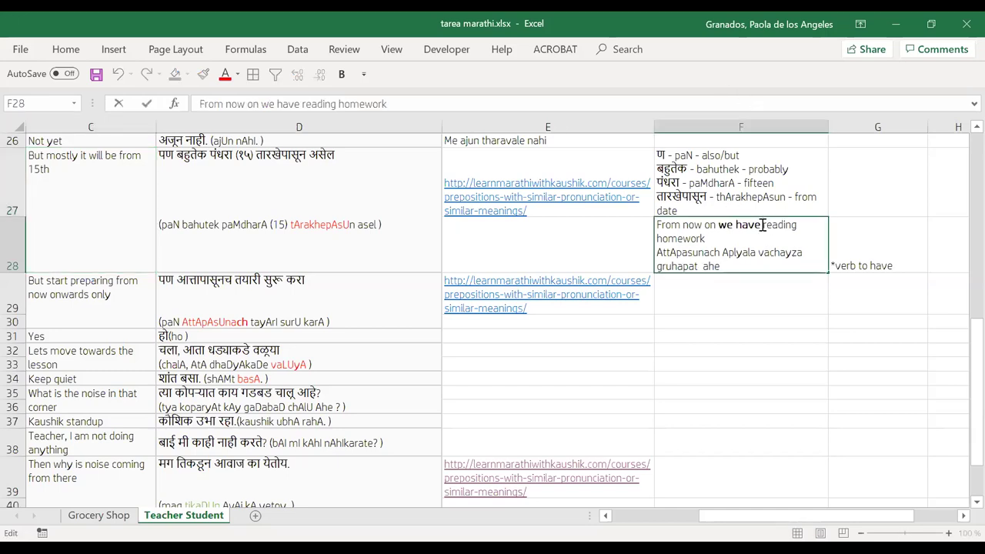
text(/)
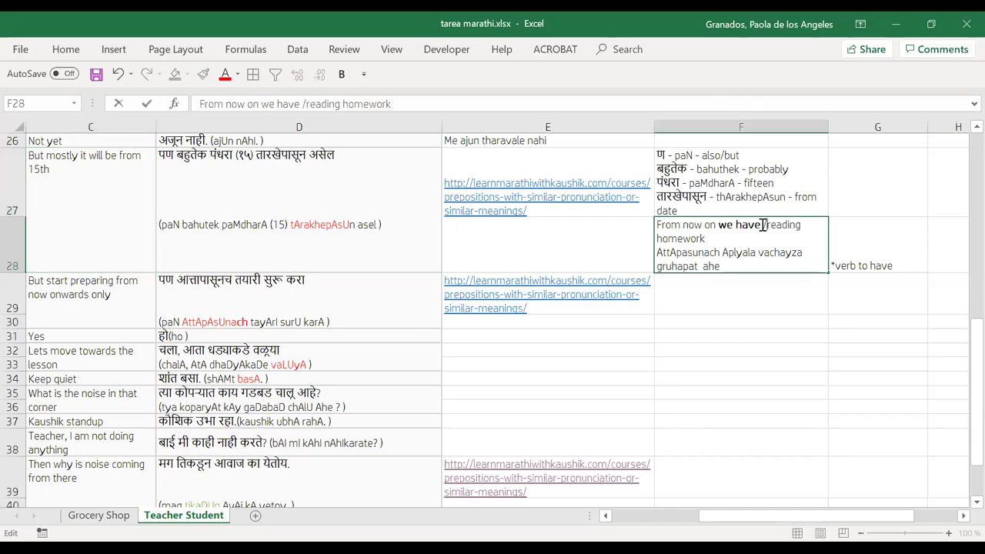
text(there is for)
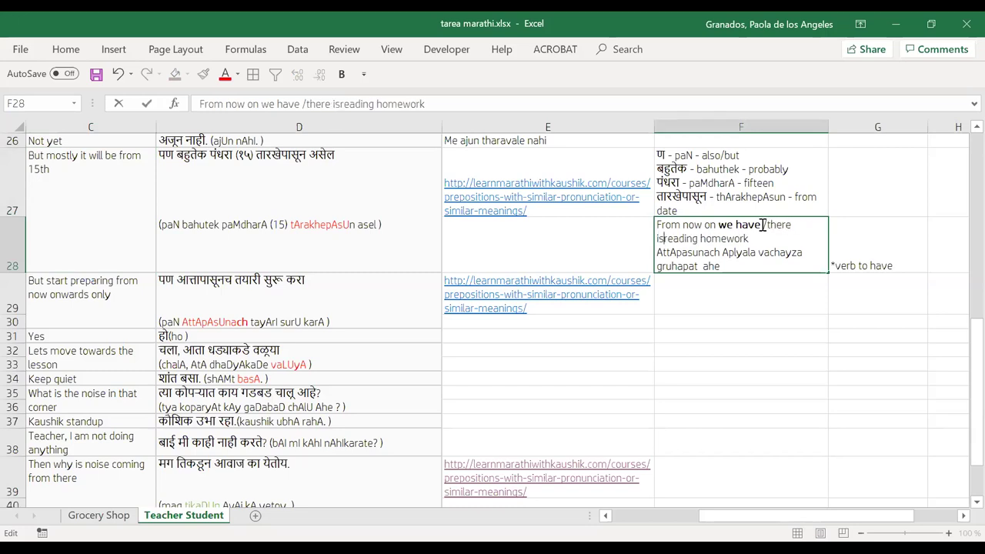
text( us)
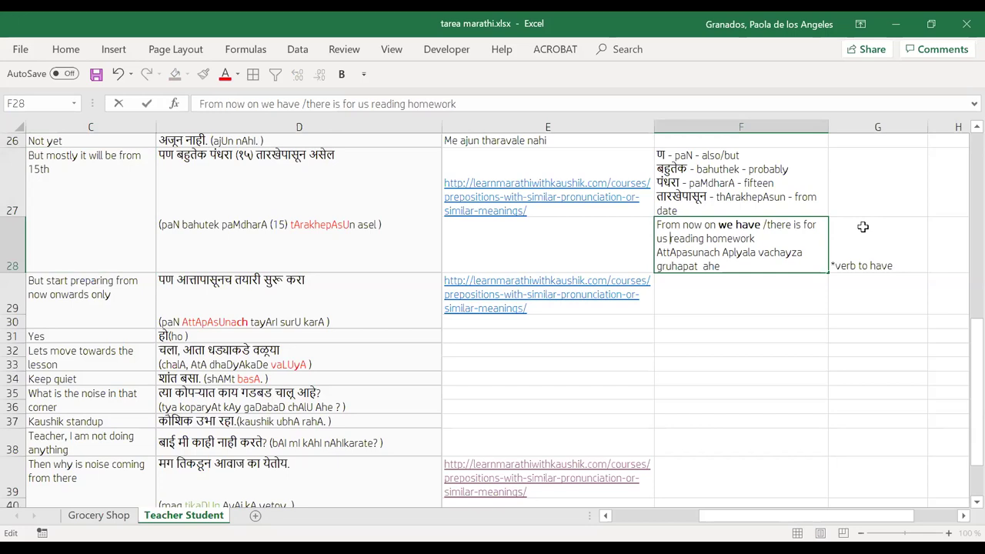
click(856, 182)
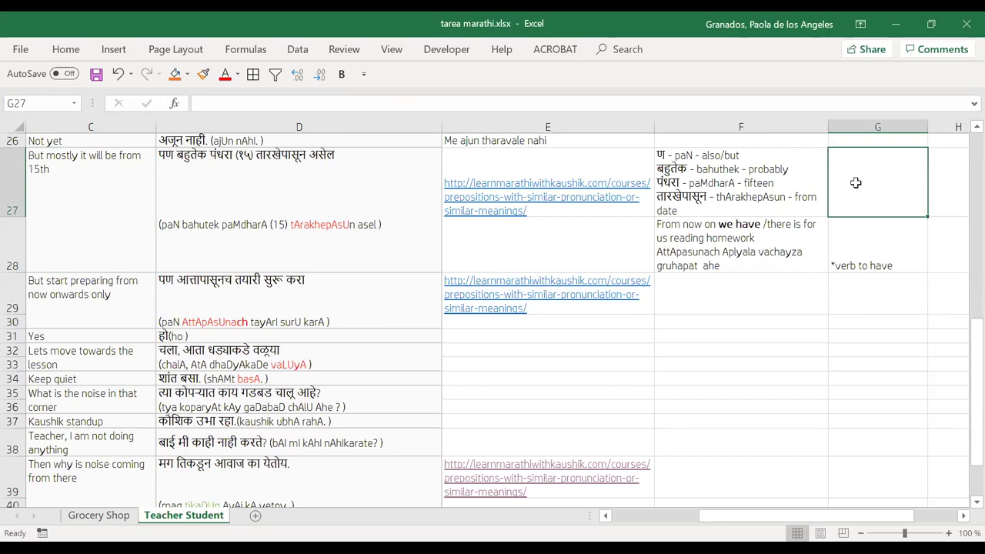
Step: Color the Marathi sentence "AttApasunach Aplyala vachayza gruhapat ahe" in F28 with the blue theme font color
double_click(726, 268)
drag(726, 268, 652, 254)
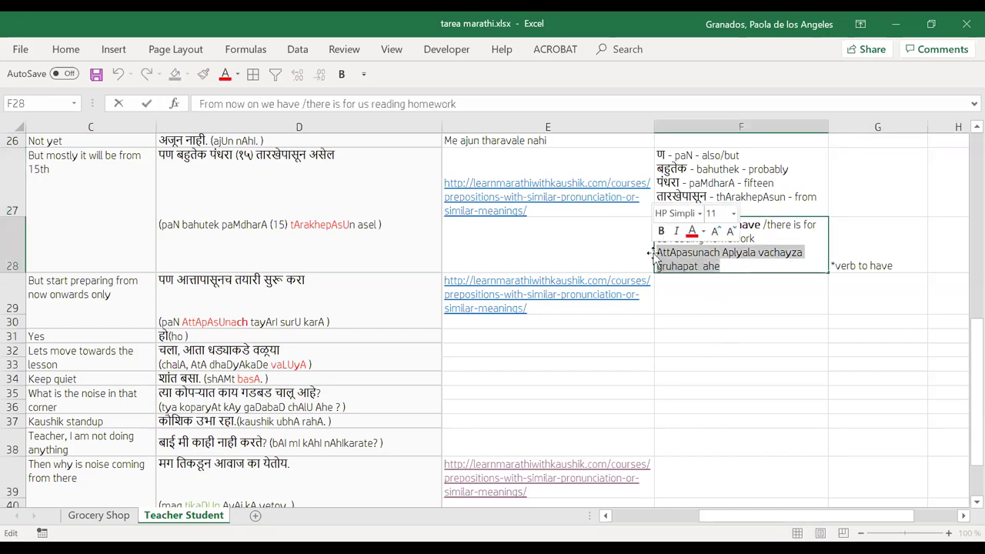
click(702, 232)
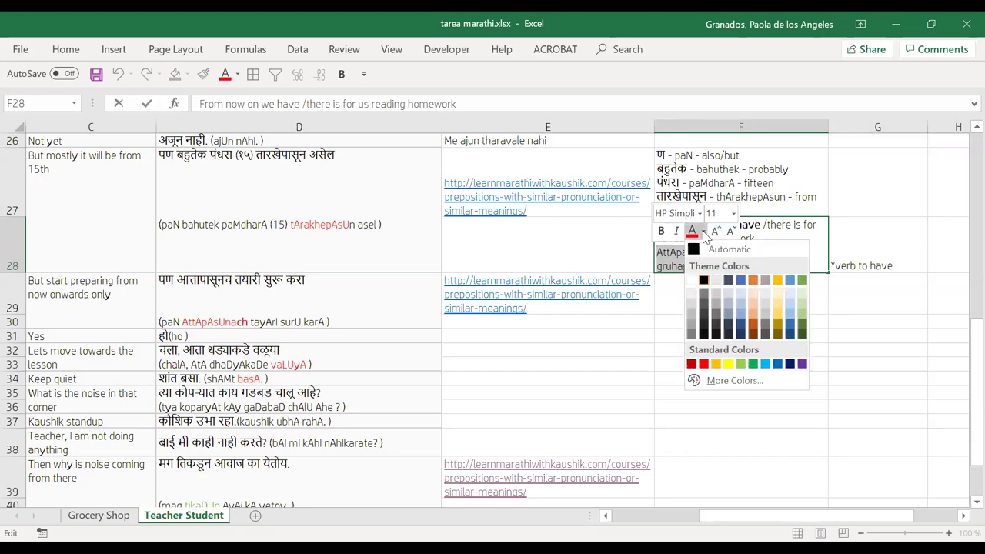
click(740, 282)
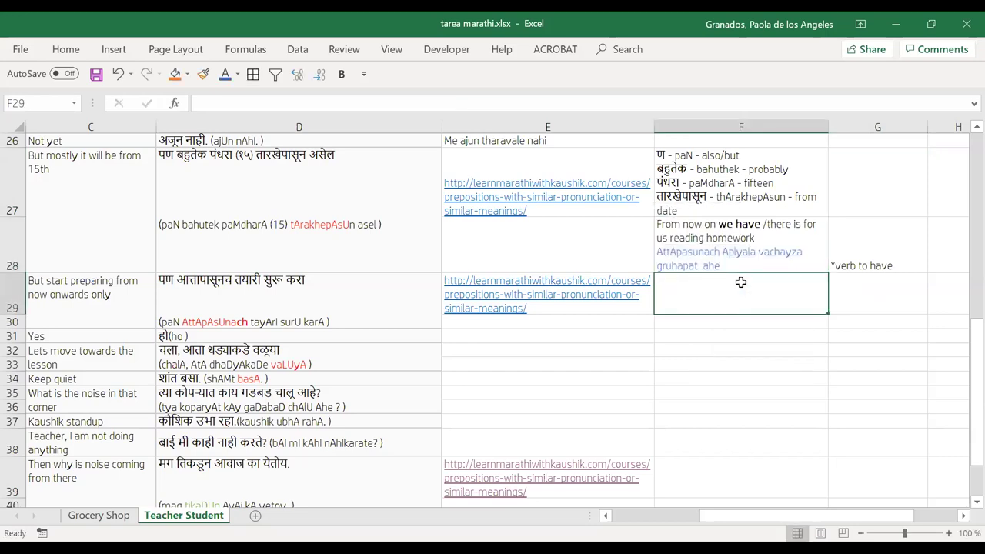
click(618, 265)
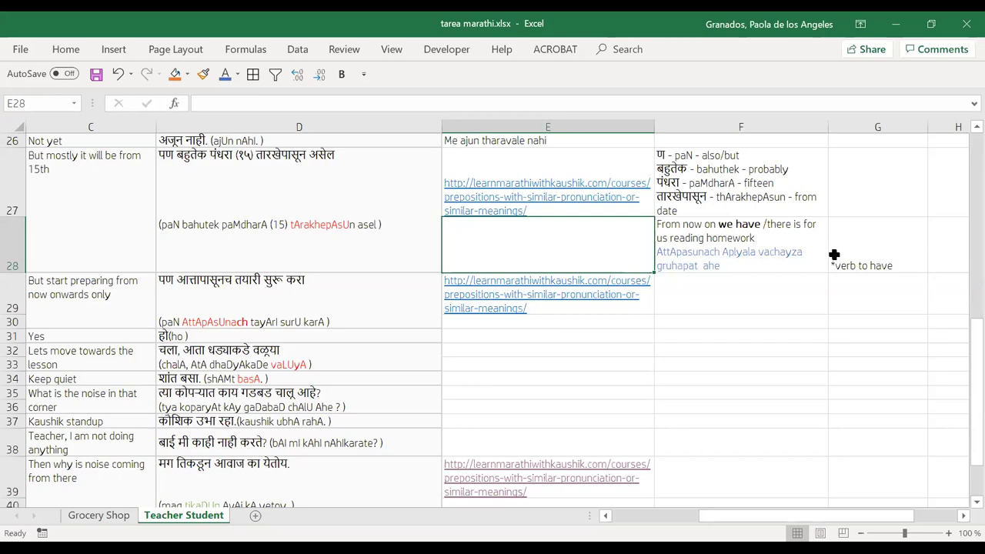
Step: Fill cell G28, which holds the "*verb to have" note, with orange
click(867, 249)
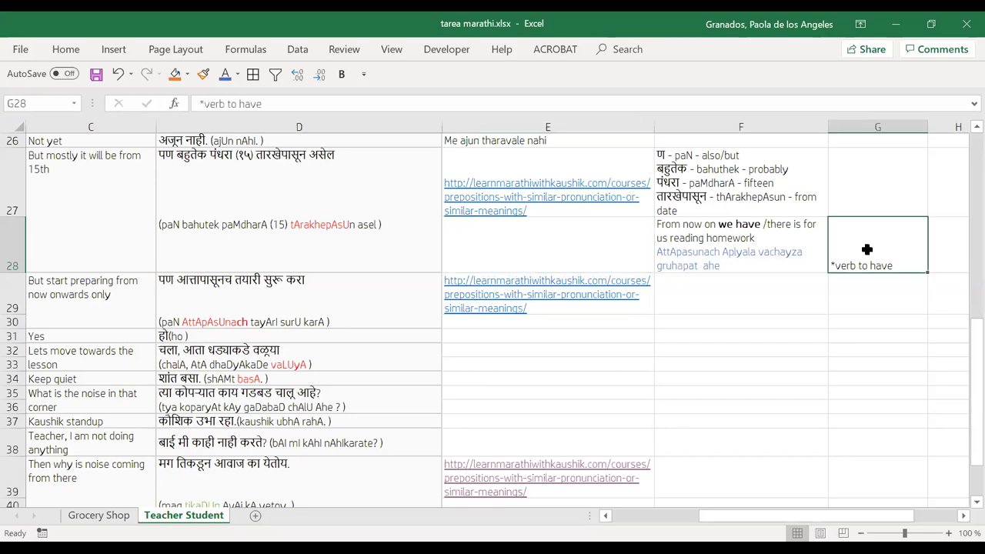
click(175, 74)
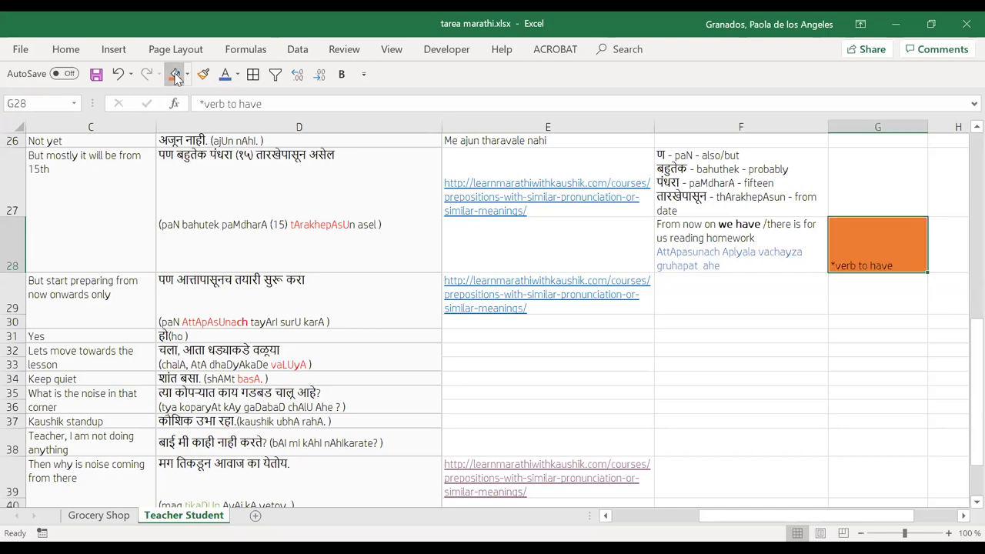
click(749, 302)
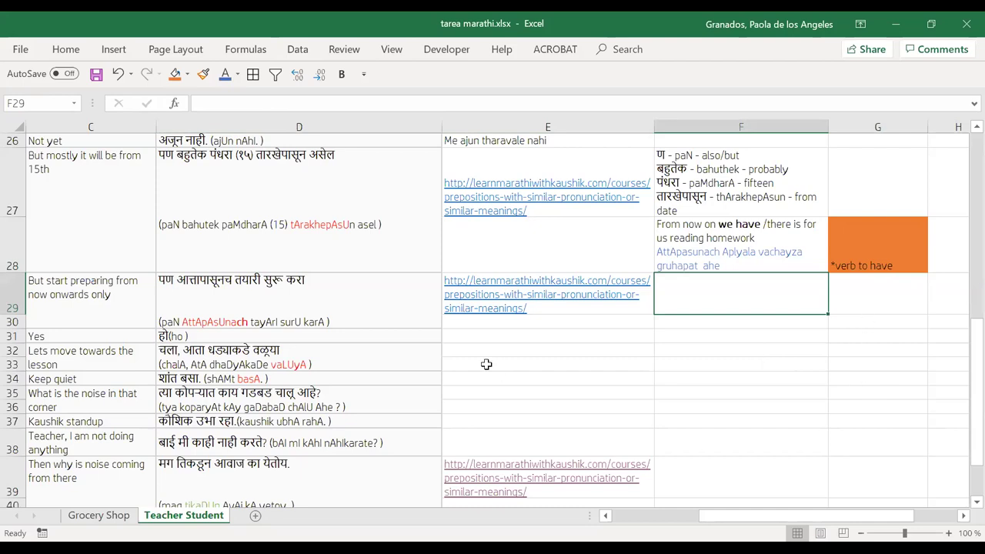
Step: Look over the conversation lines from row 27 down to the "Lets start chapter" line in row 49
click(420, 323)
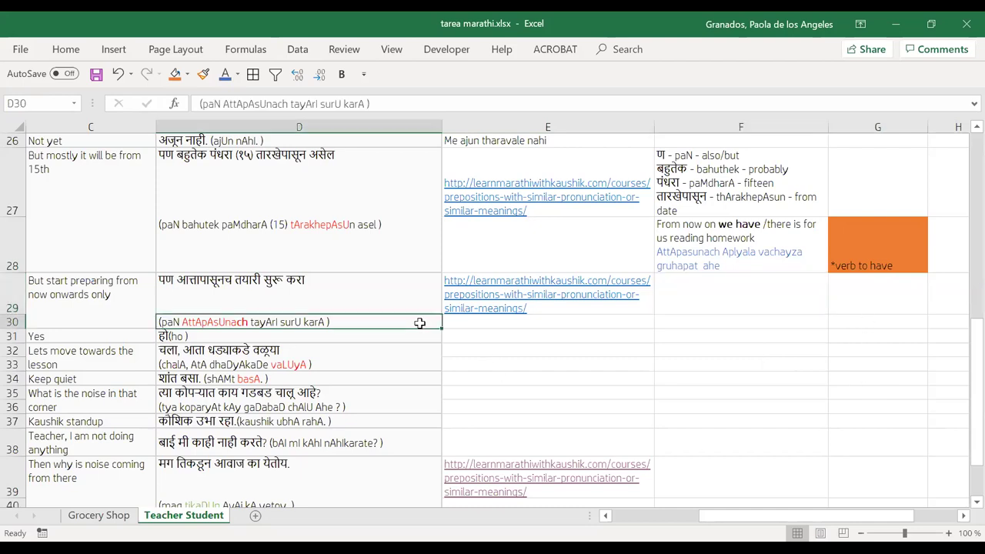
click(698, 302)
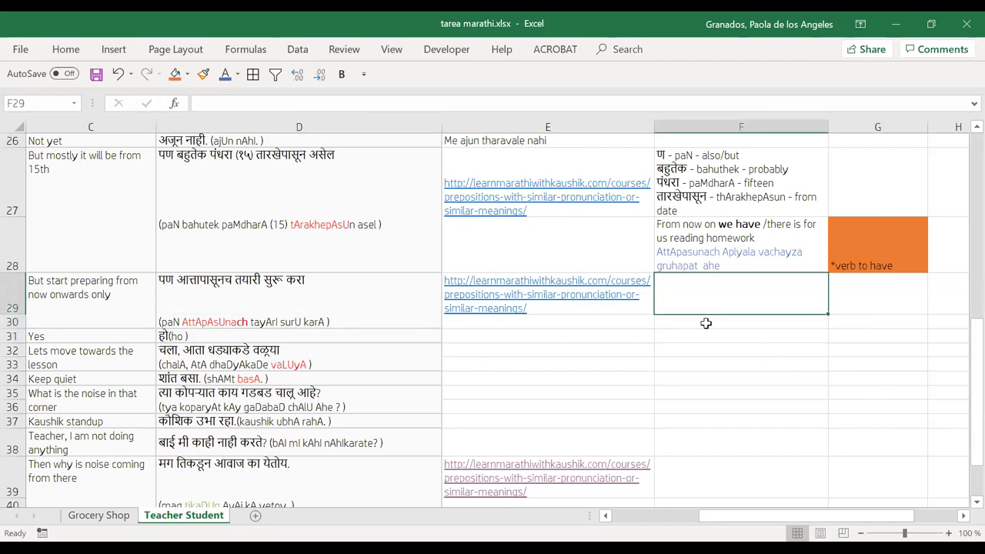
click(706, 323)
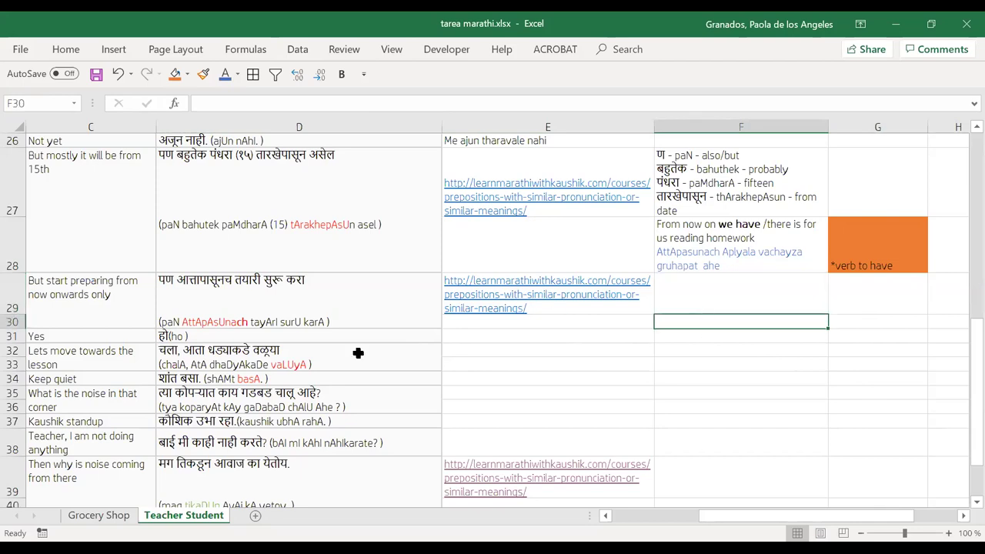
scroll(358, 352, down, 2)
scroll(357, 353, down, 3)
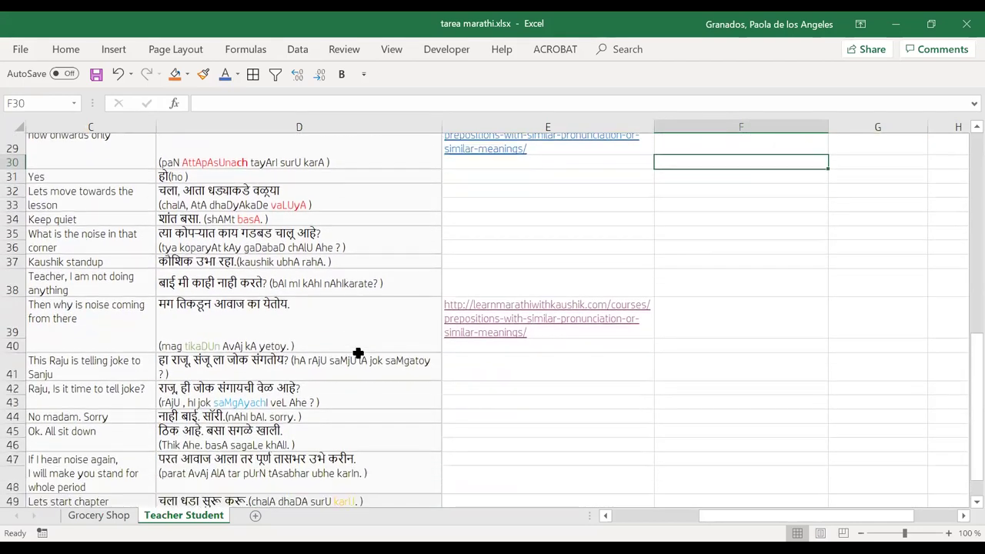
scroll(358, 352, up, 2)
scroll(357, 352, up, 2)
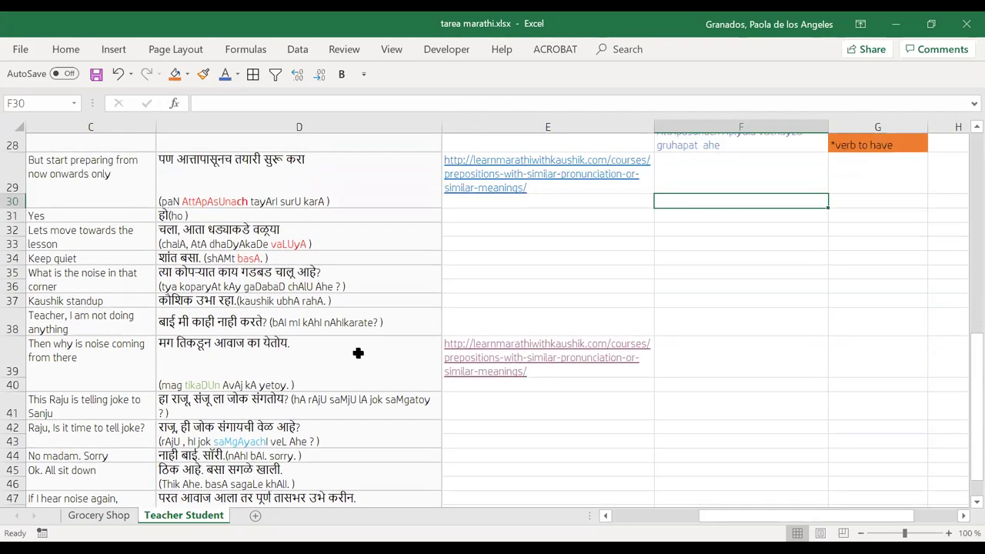
scroll(358, 352, up, 3)
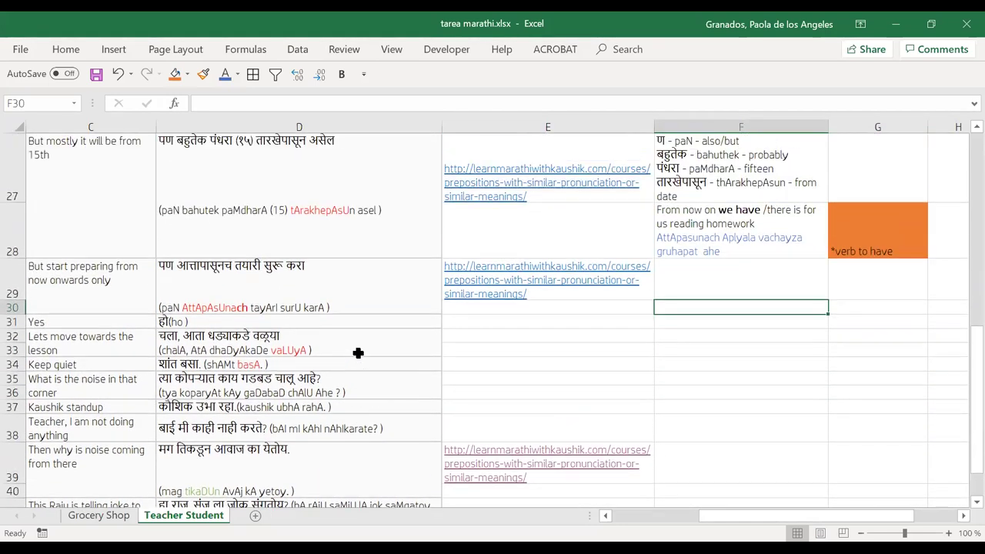
scroll(358, 352, down, 1)
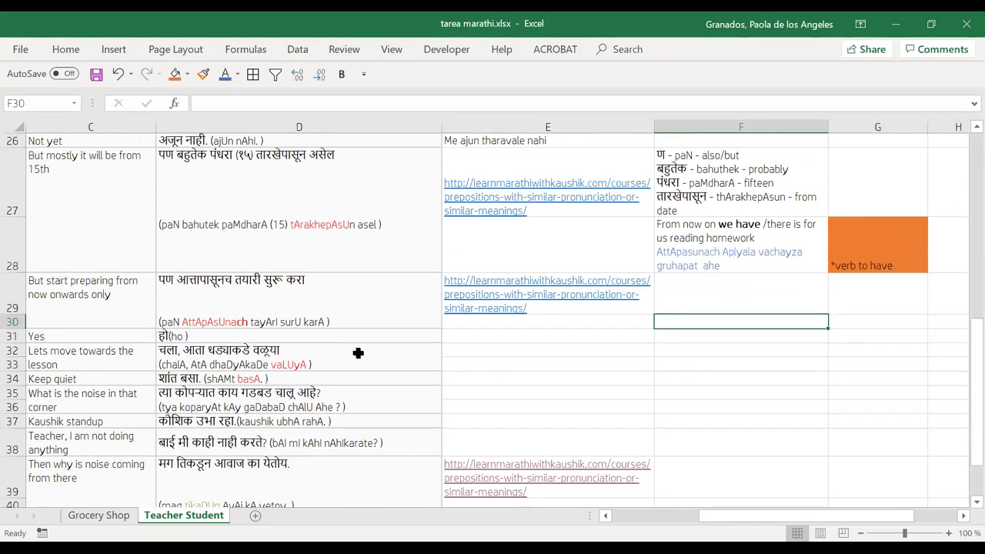
Step: Select the transliterated sentence in D30 and save the workbook
click(367, 299)
click(367, 322)
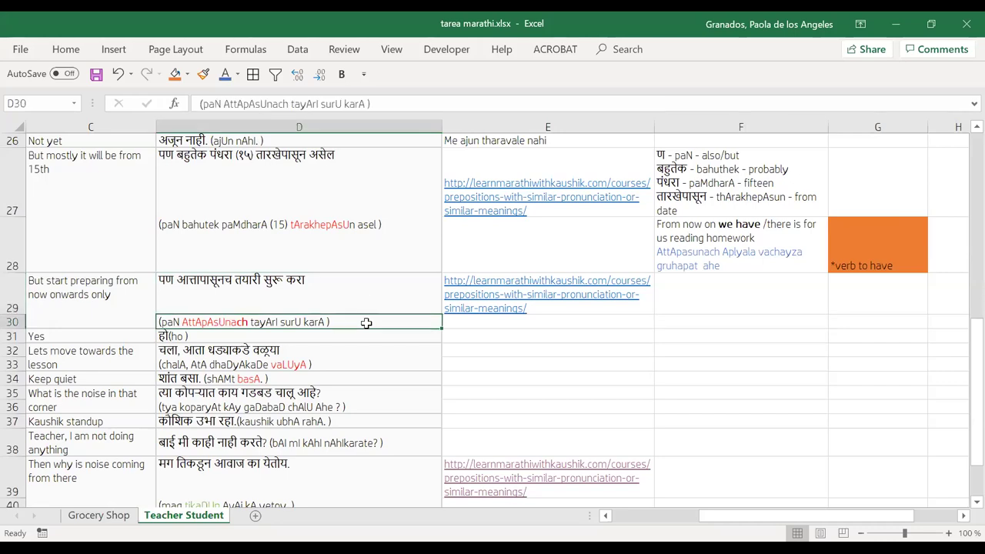
click(96, 75)
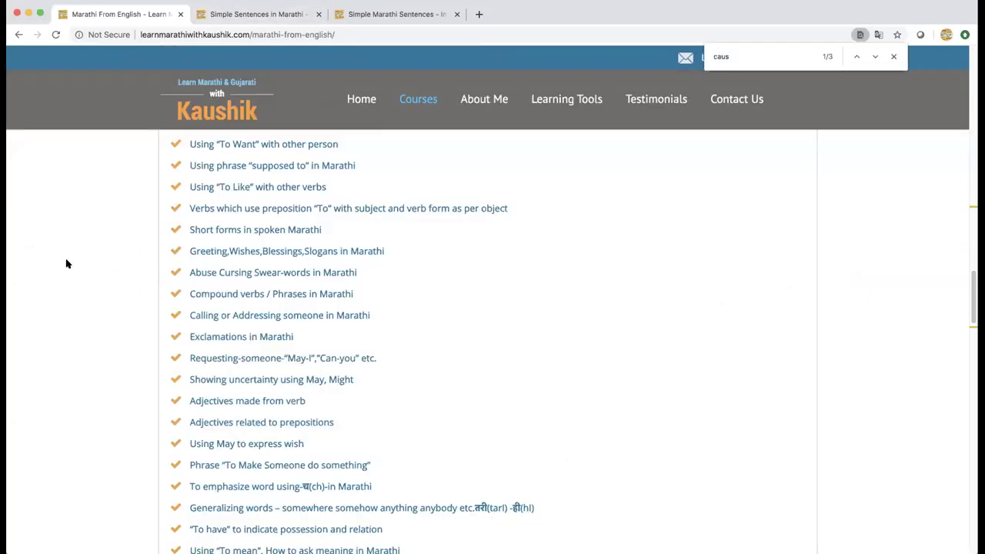
Step: Look through the Marathi From English lesson list, from the sentence formation and tense lessons down to the Conversation Practice section
scroll(66, 263, up, 20)
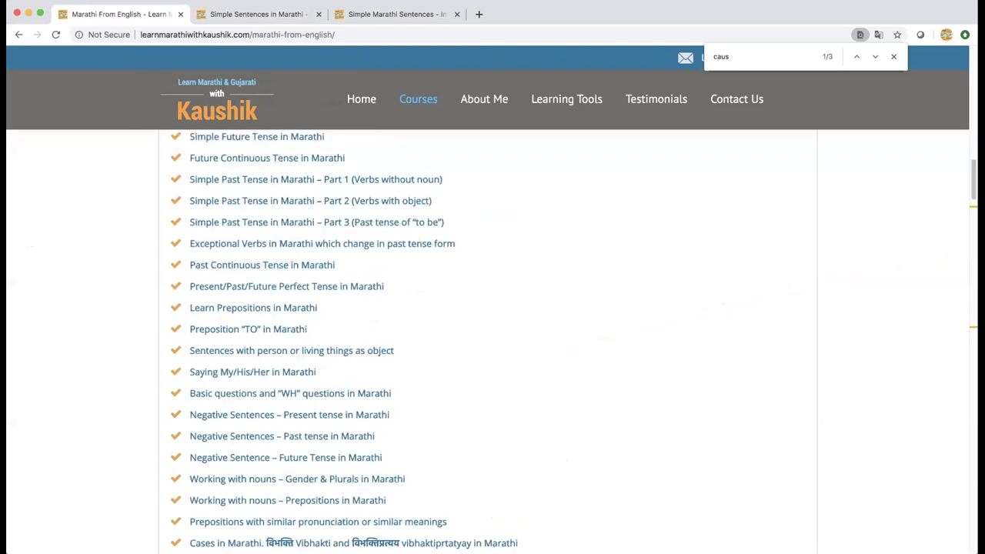
scroll(258, 130, up, 4)
scroll(253, 93, down, 10)
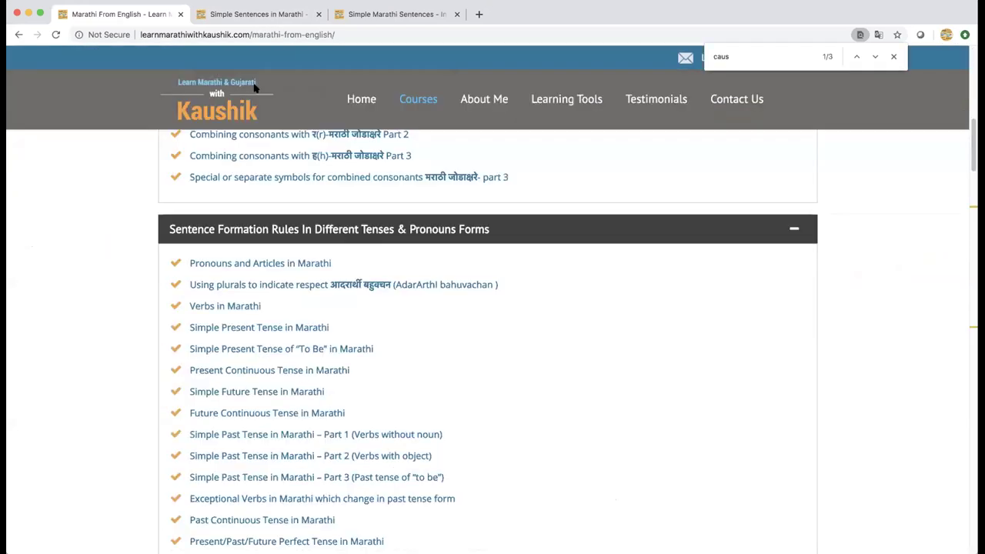
scroll(256, 89, up, 4)
scroll(256, 89, up, 4)
scroll(250, 216, down, 8)
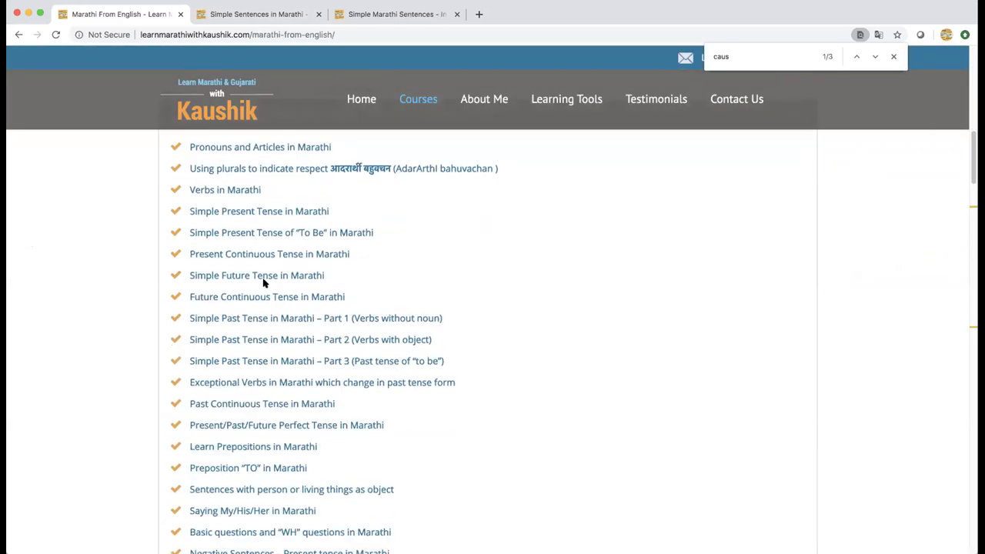
scroll(364, 273, down, 1)
scroll(364, 273, down, 10)
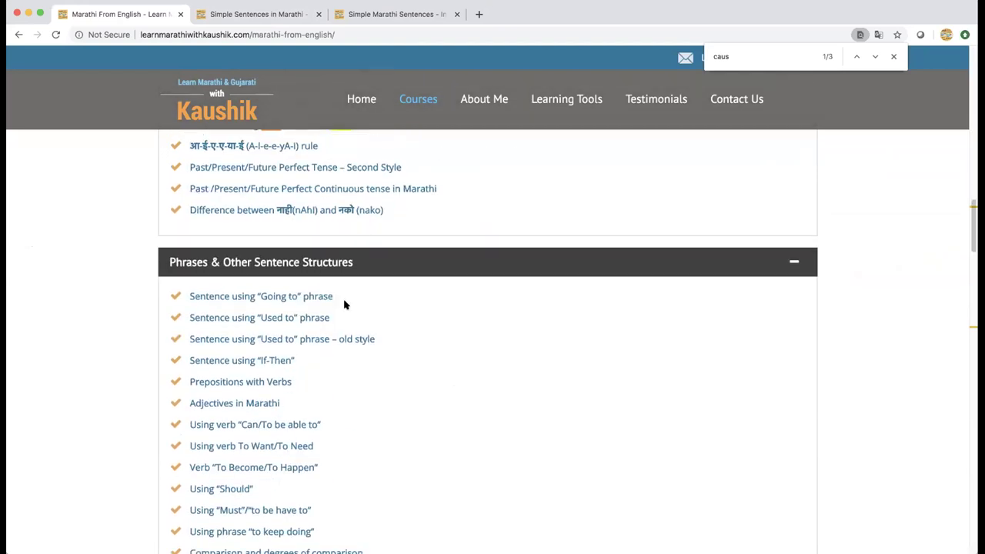
scroll(336, 356, down, 5)
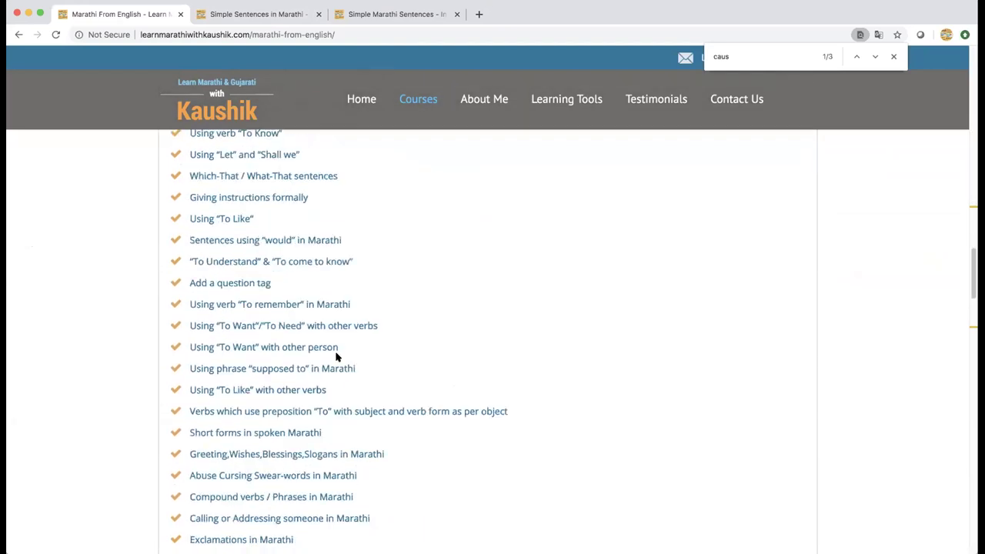
scroll(336, 356, down, 15)
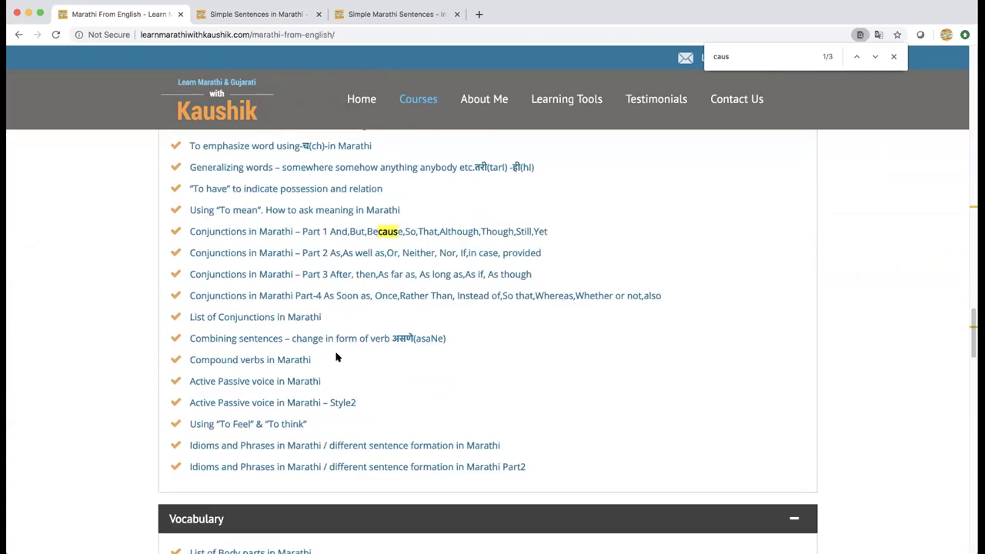
scroll(407, 149, up, 1)
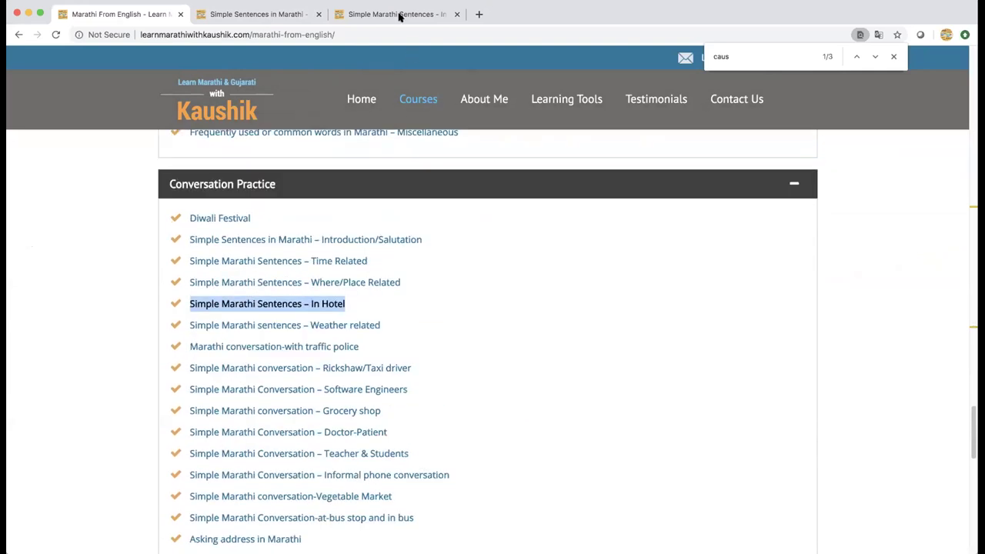
key(Escape)
Step: Examine the English, Marathi and transliterated sentences in the already opened "Simple Marathi Sentences – In Hotel" lesson
click(399, 15)
scroll(330, 211, up, 10)
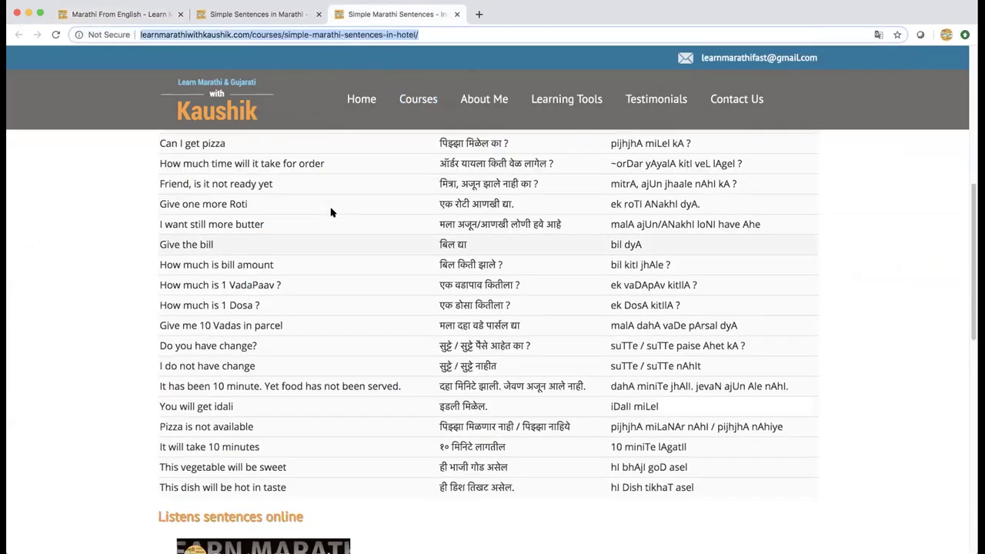
scroll(331, 211, down, 6)
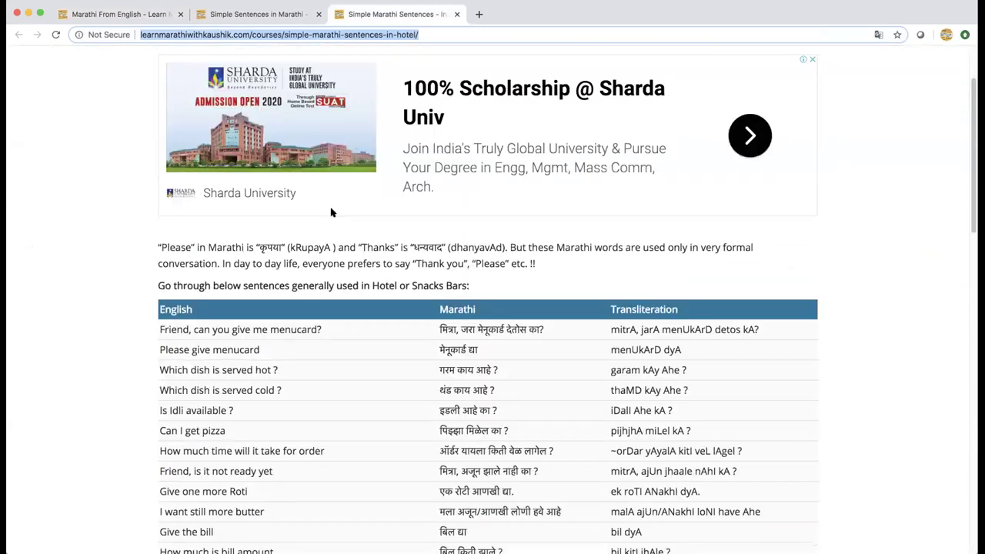
scroll(331, 211, up, 1)
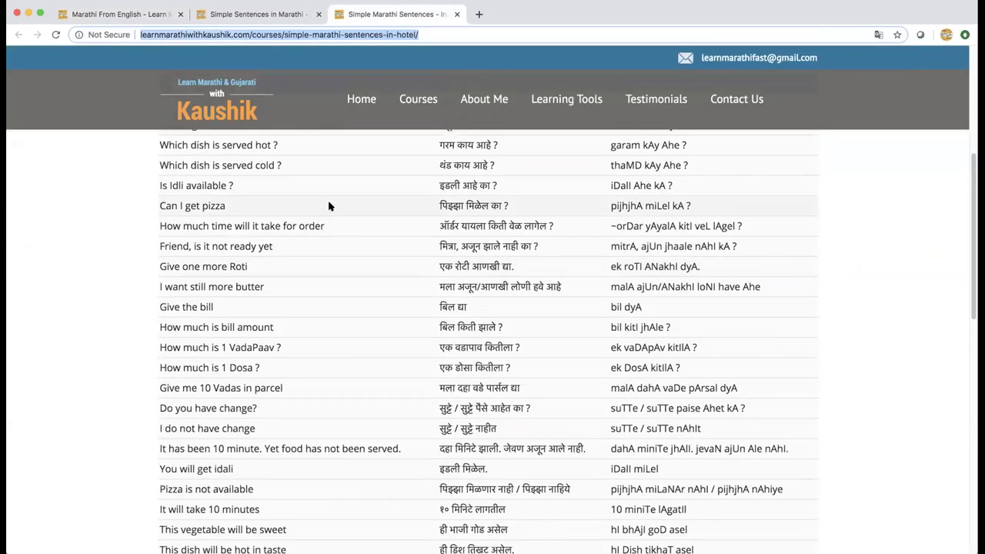
scroll(335, 315, down, 1)
scroll(335, 315, down, 1)
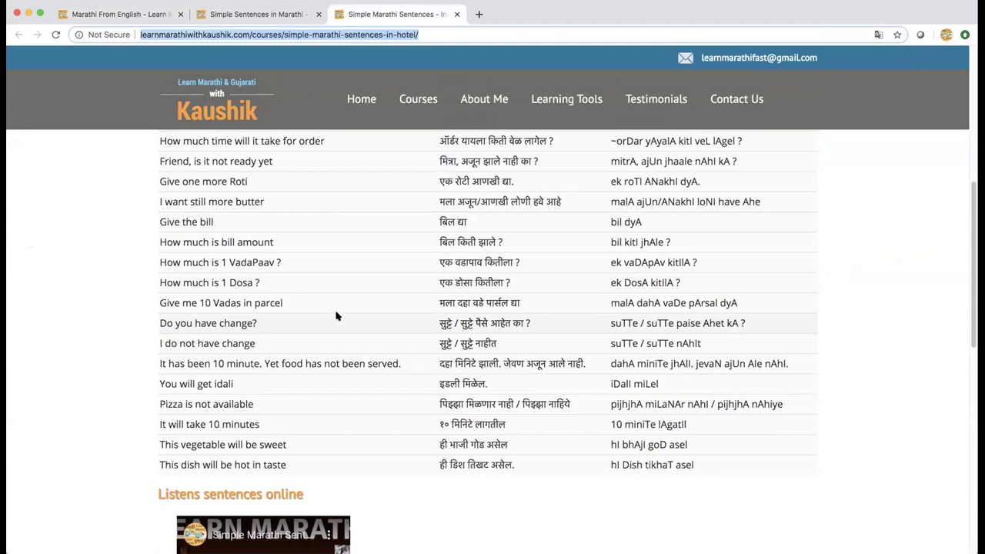
scroll(335, 315, up, 1)
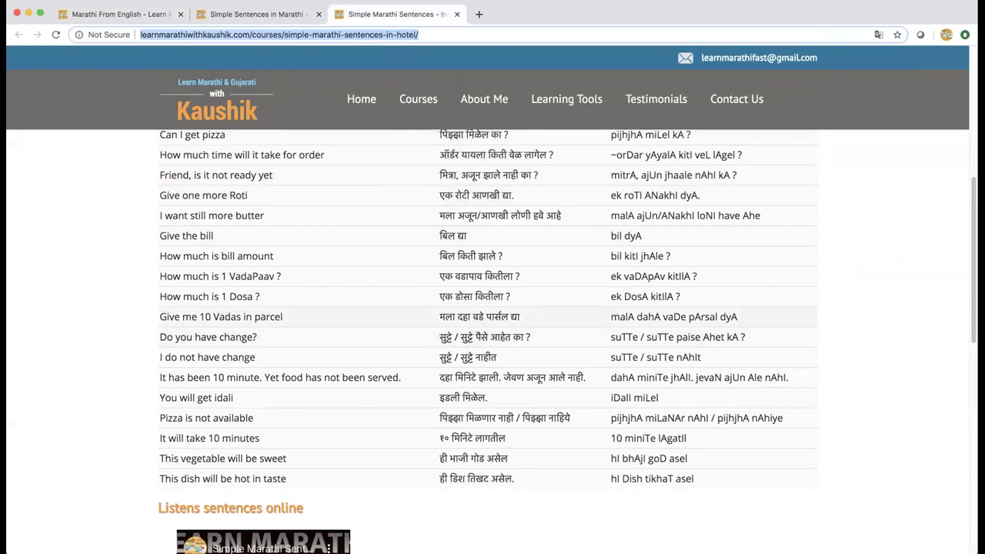